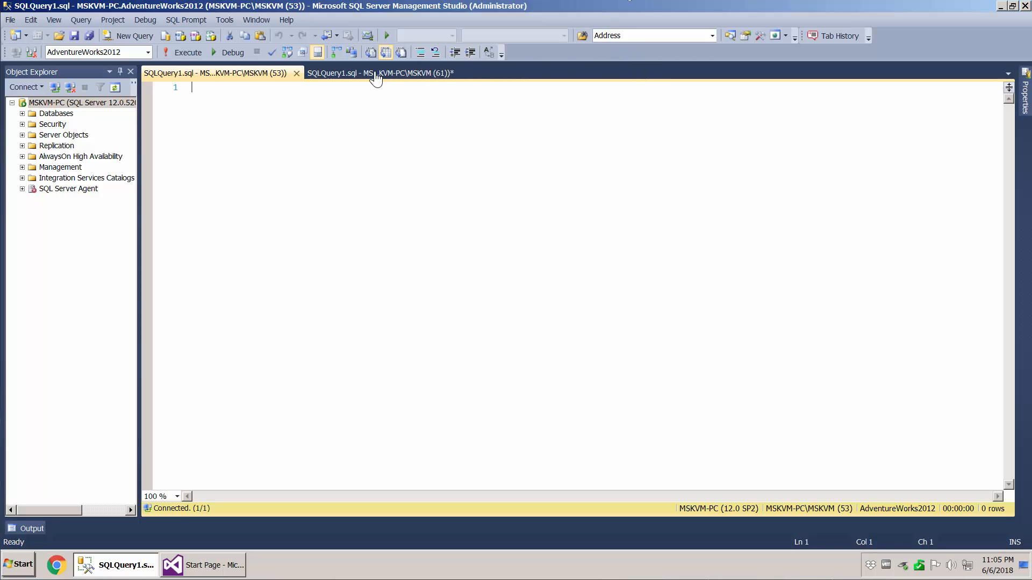
# Run the sales order query grouped by order, year and territory in the second query window.
pyautogui.click(382, 75)
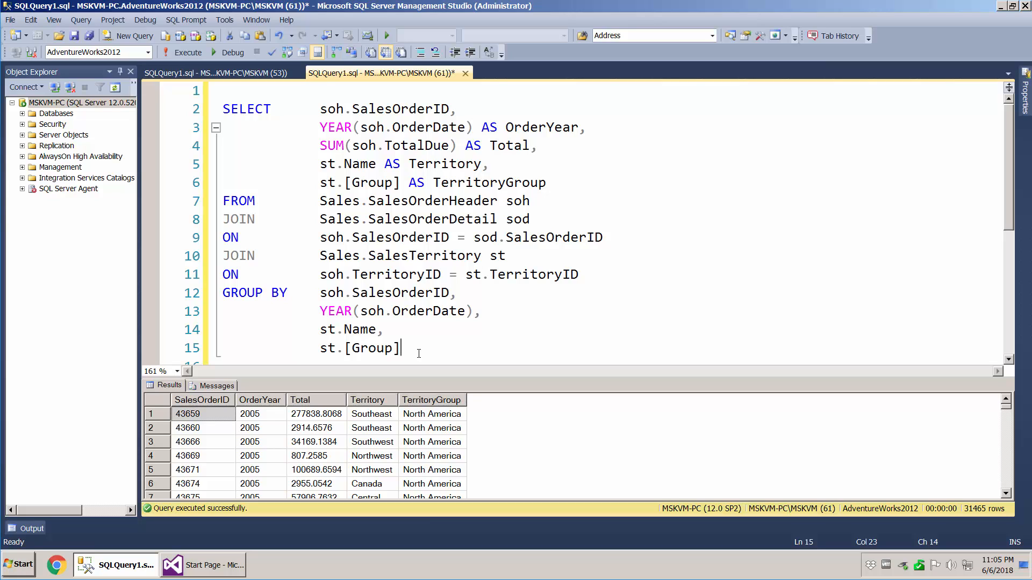
pyautogui.moveTo(418, 354)
pyautogui.mouseDown()
pyautogui.moveTo(223, 311)
pyautogui.moveTo(222, 109)
pyautogui.mouseUp()
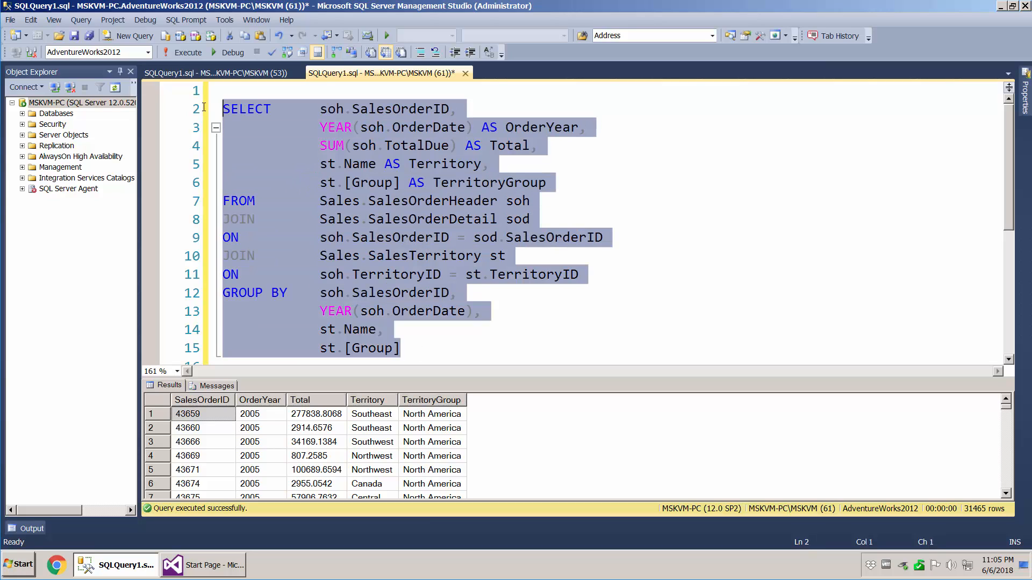
pyautogui.press('F5')
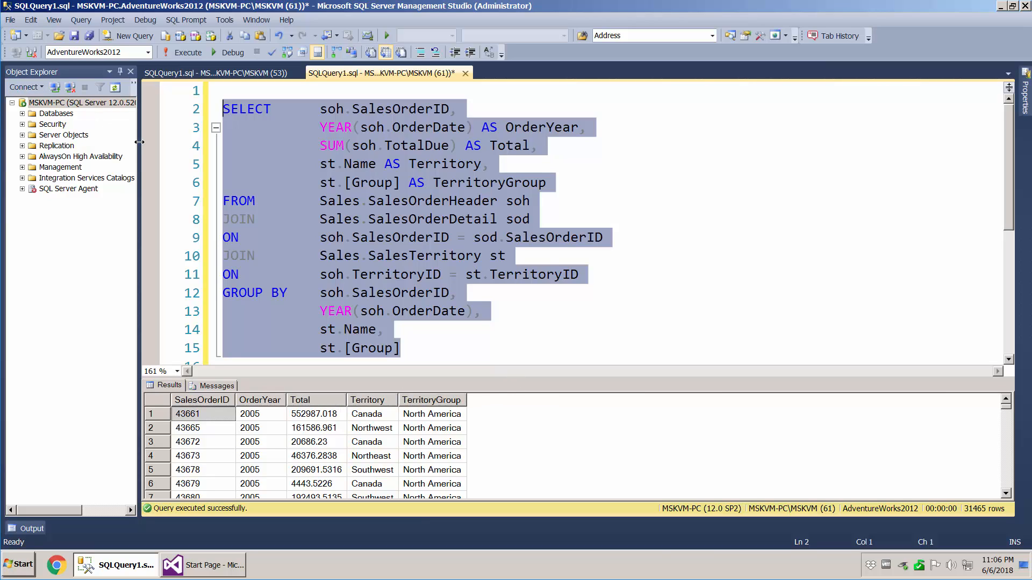
# Expand the server's databases to locate AdventureWorks2012, and reselect the whole sales order query.
pyautogui.click(23, 114)
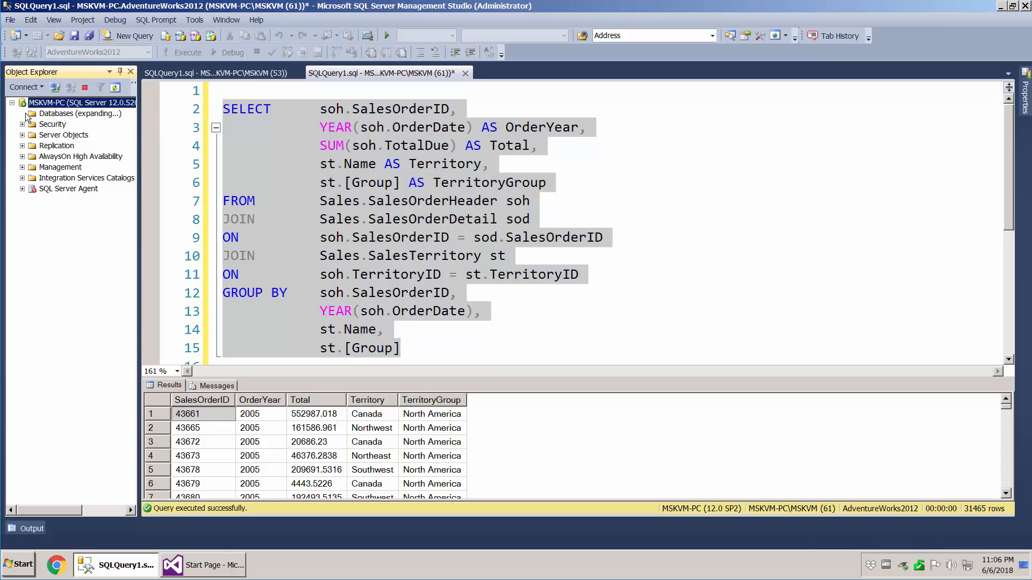
pyautogui.click(89, 146)
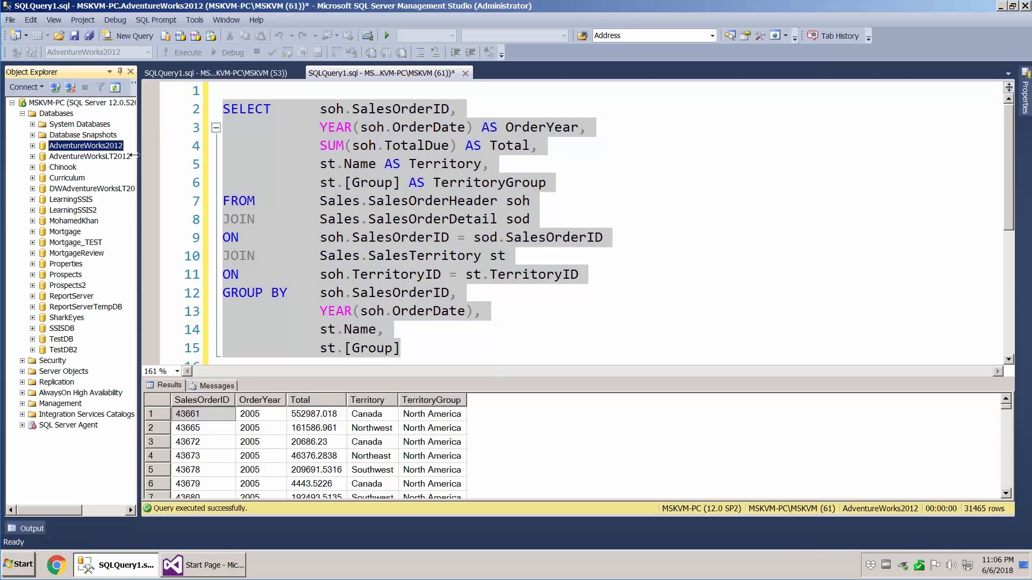
pyautogui.click(255, 146)
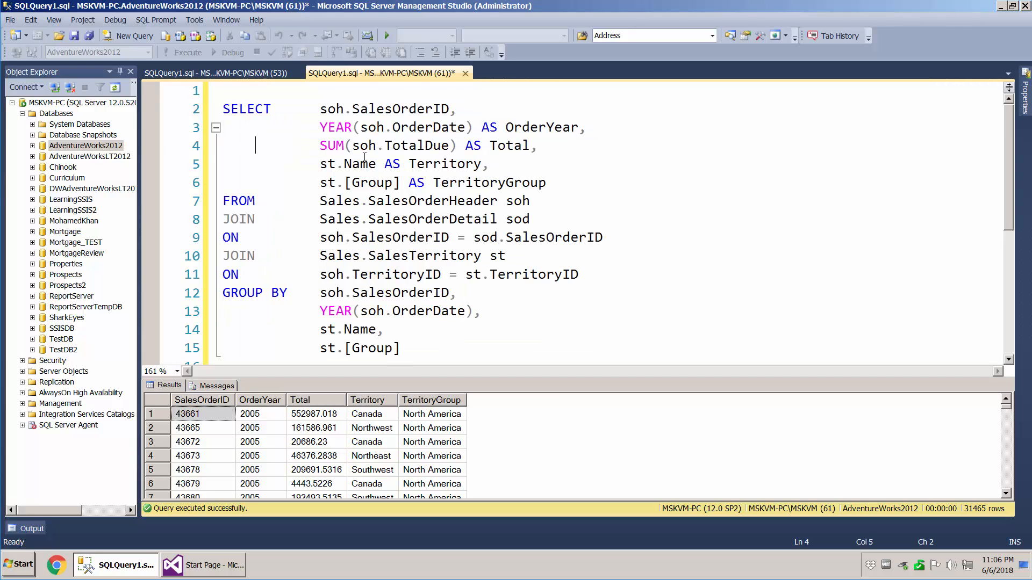
pyautogui.scroll(-1, 418, 332)
pyautogui.scroll(1, 419, 331)
pyautogui.moveTo(419, 357); pyautogui.dragTo(222, 108)
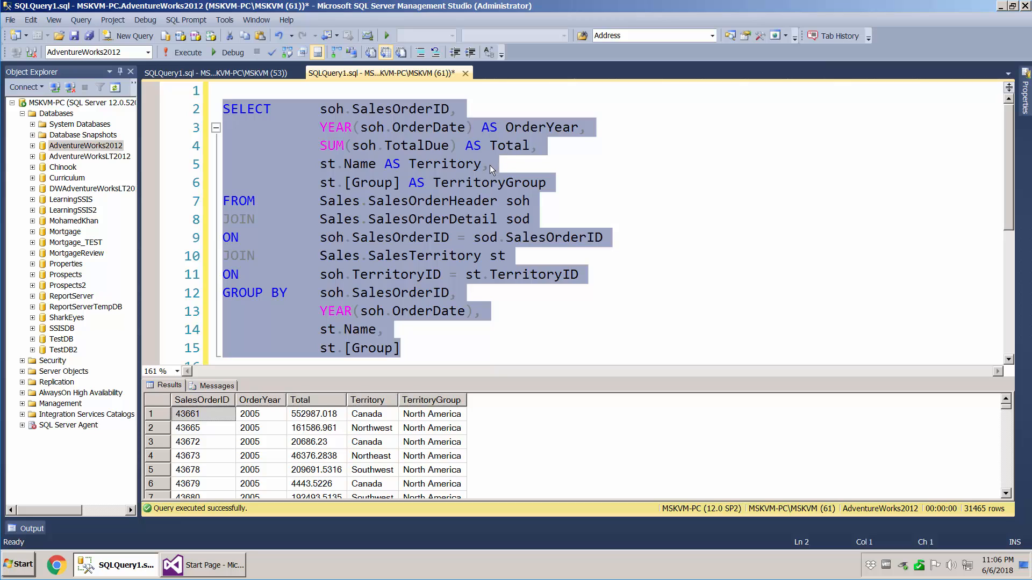
# Switch to Visual Studio and create a Report Server Project named Parameters.
pyautogui.moveTo(225, 569)
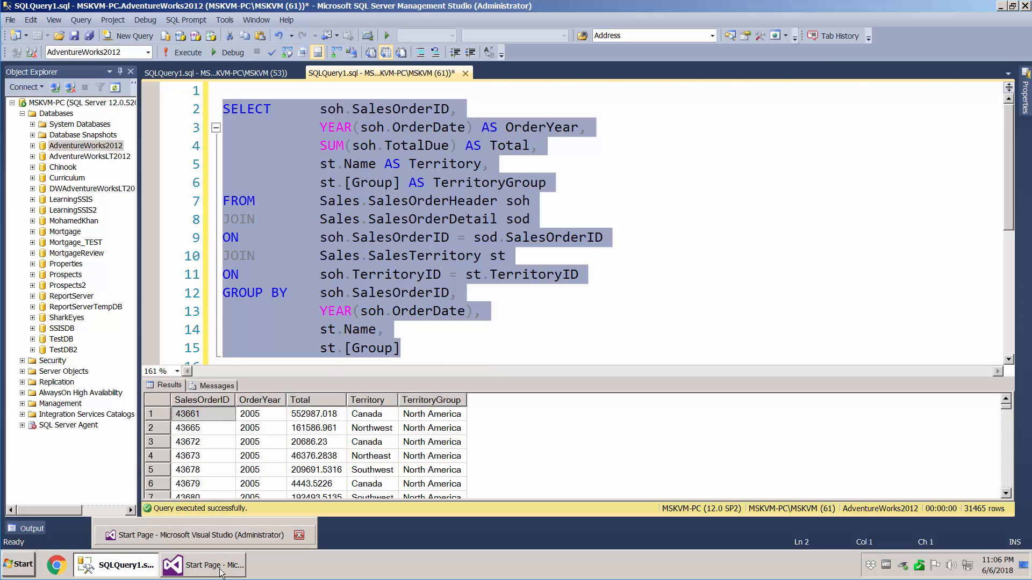
pyautogui.click(225, 567)
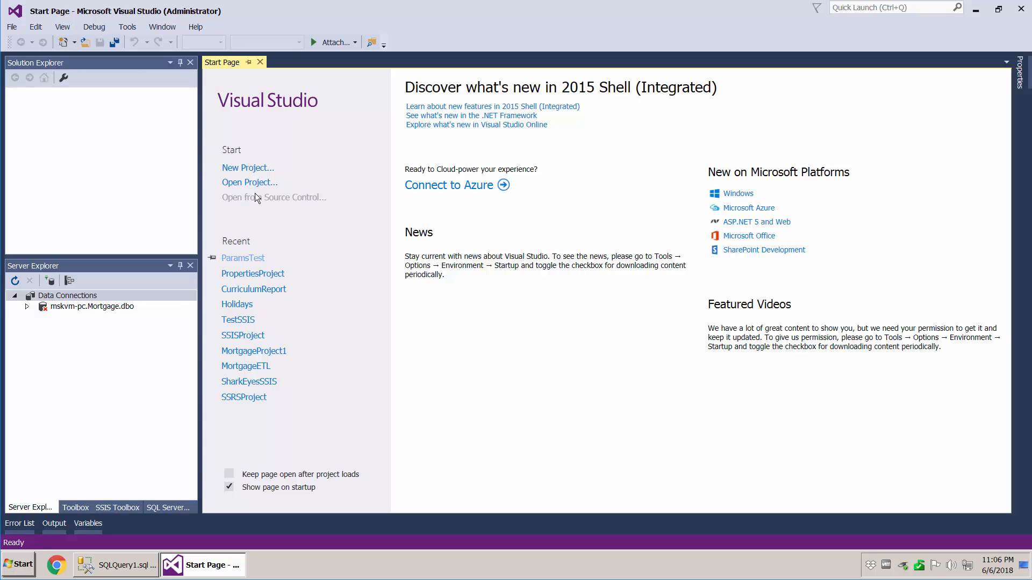
pyautogui.click(256, 169)
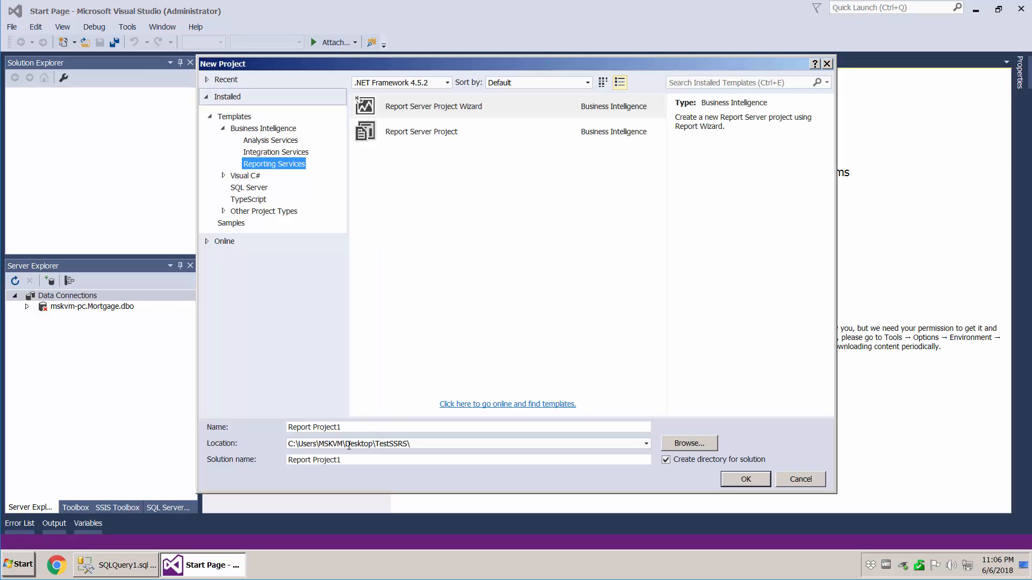
pyautogui.click(424, 125)
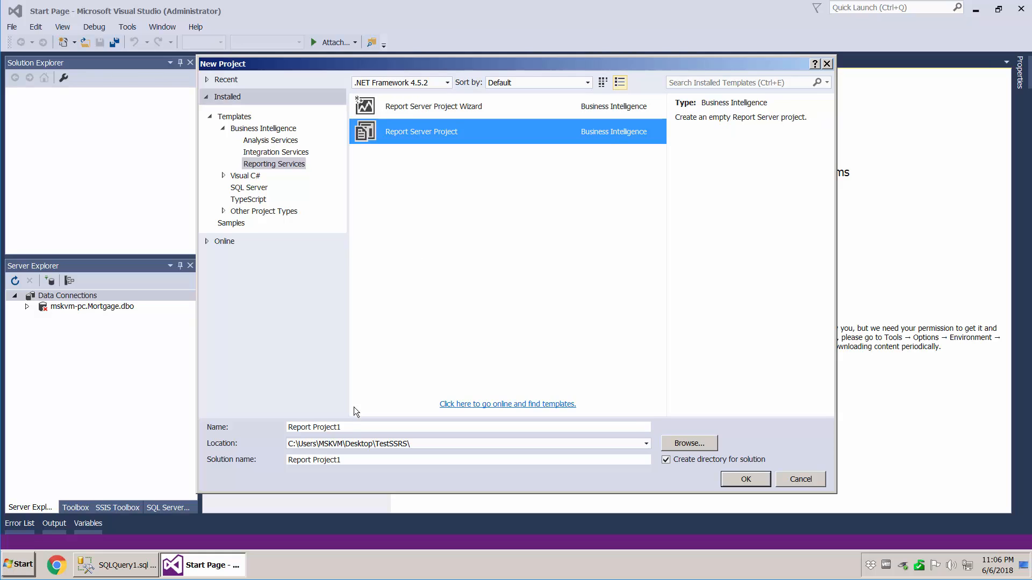
pyautogui.click(347, 427)
pyautogui.hotkey('ctrl', 'a')
pyautogui.write('Parameter')
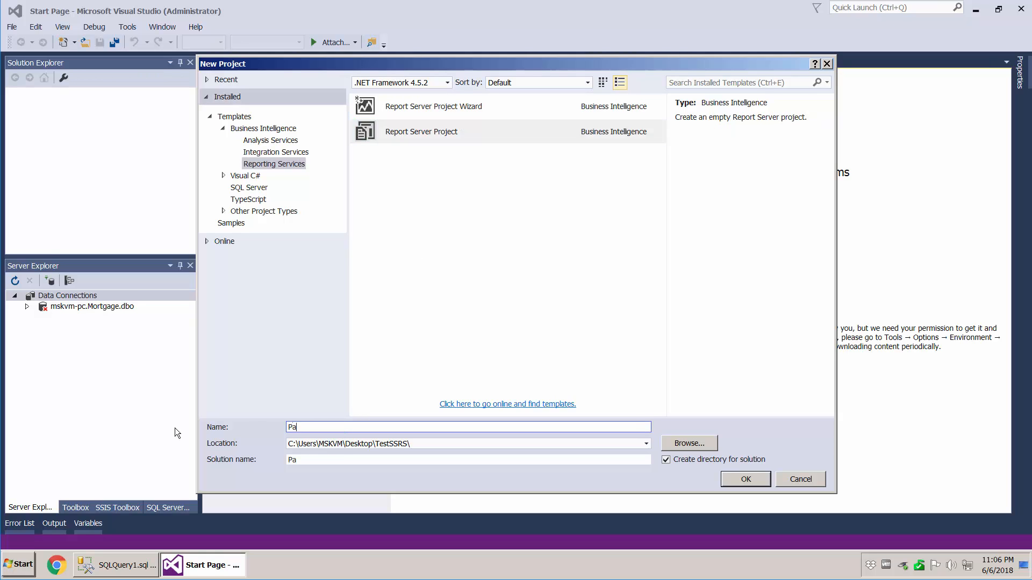
pyautogui.write('s')
pyautogui.click(738, 480)
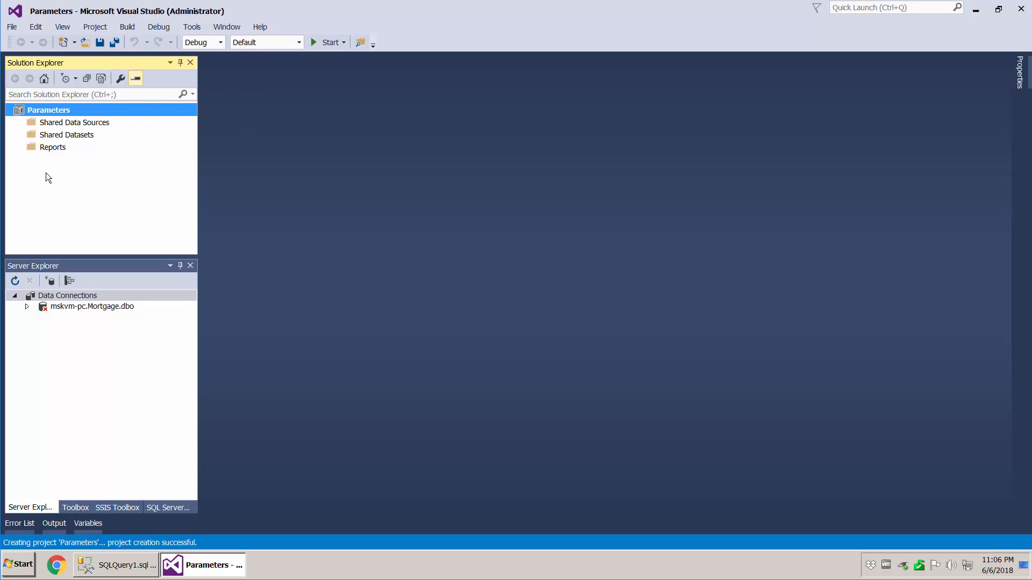
# Add a new empty report named Report1.rdl to the project's Reports folder.
pyautogui.rightClick(73, 148)
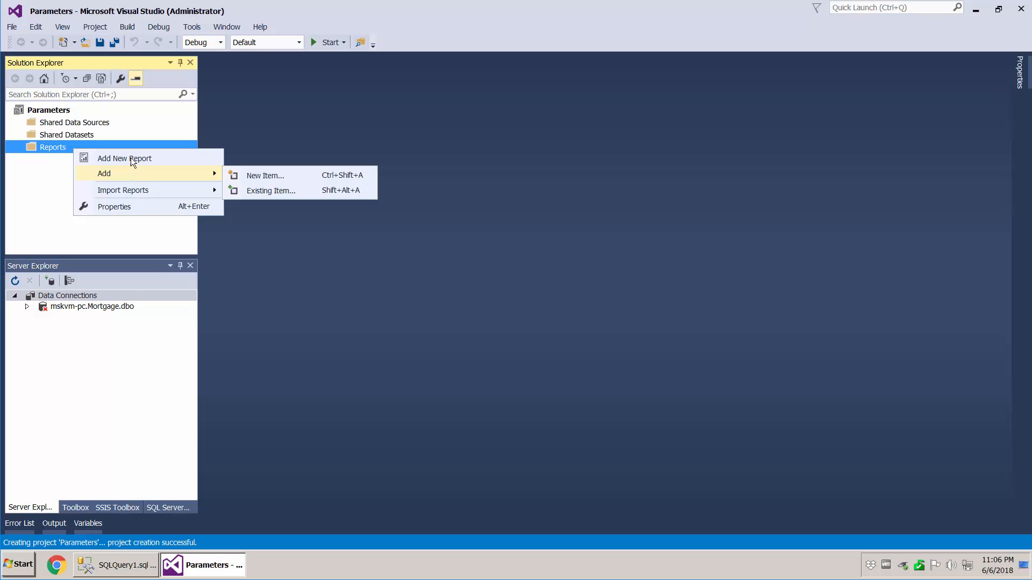
pyautogui.click(263, 177)
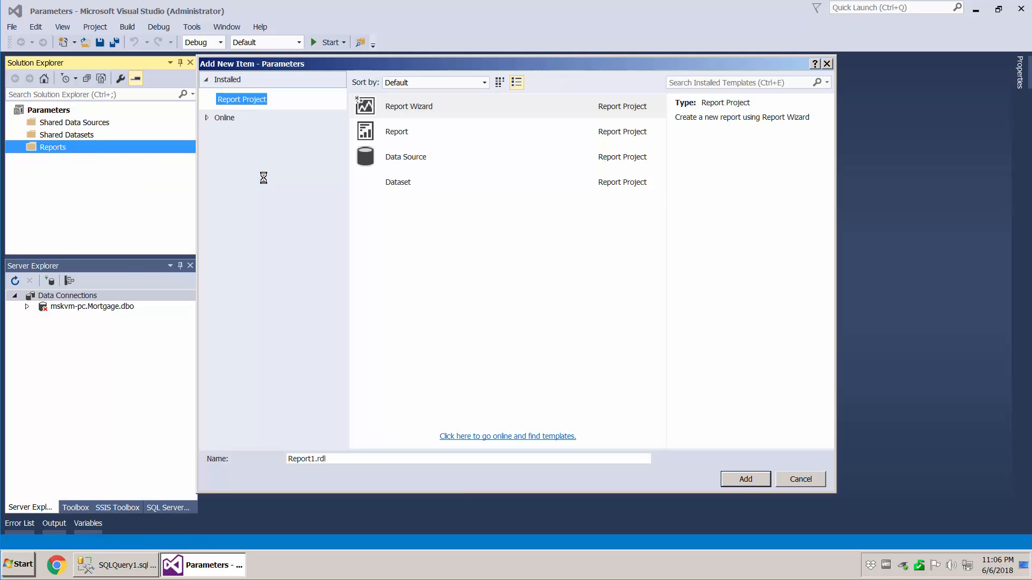
pyautogui.click(423, 137)
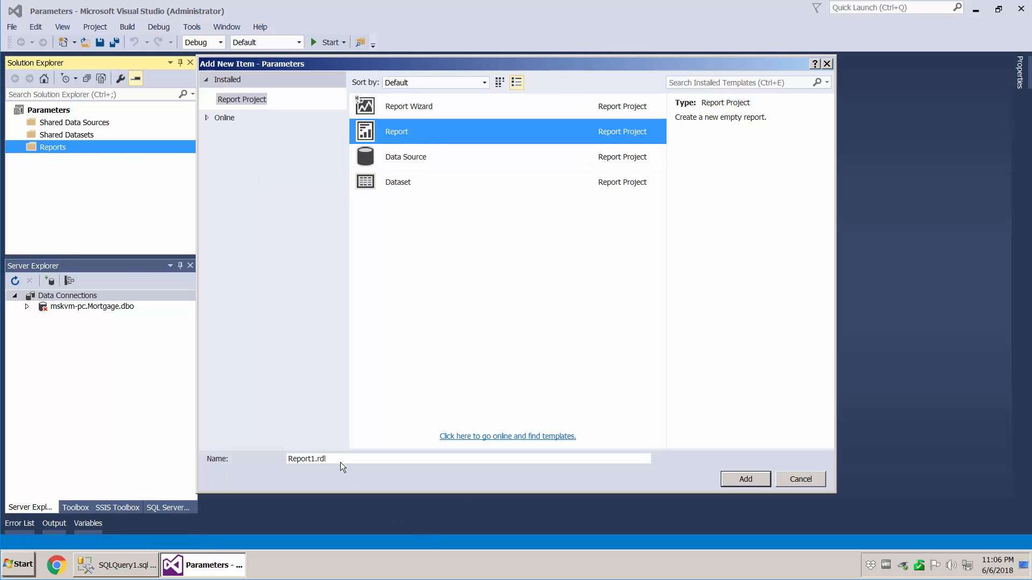
pyautogui.click(746, 479)
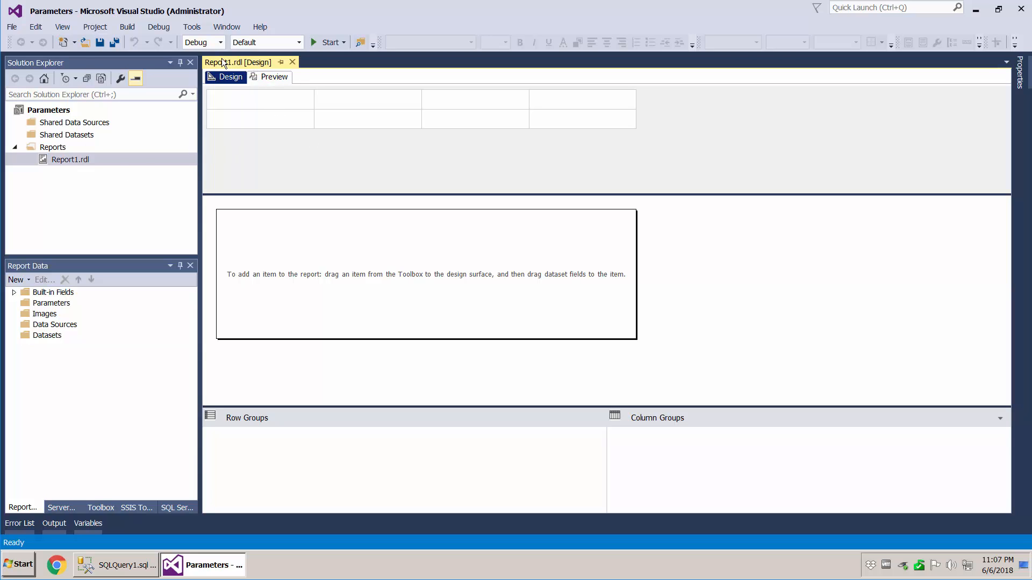
# With the Report1.rdl design active, bring up the Report Data pane.
pyautogui.click(62, 27)
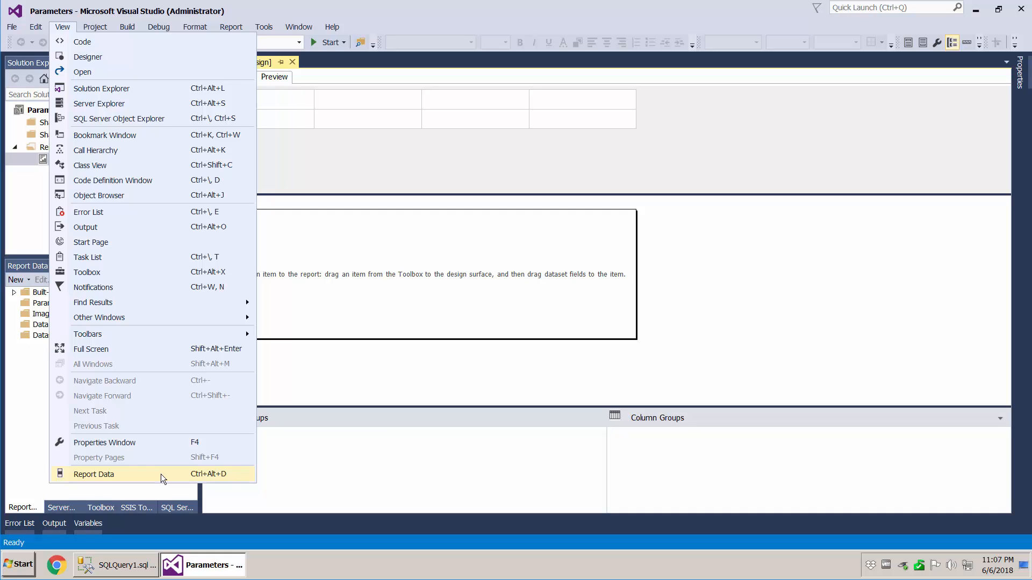
pyautogui.click(456, 147)
pyautogui.click(91, 187)
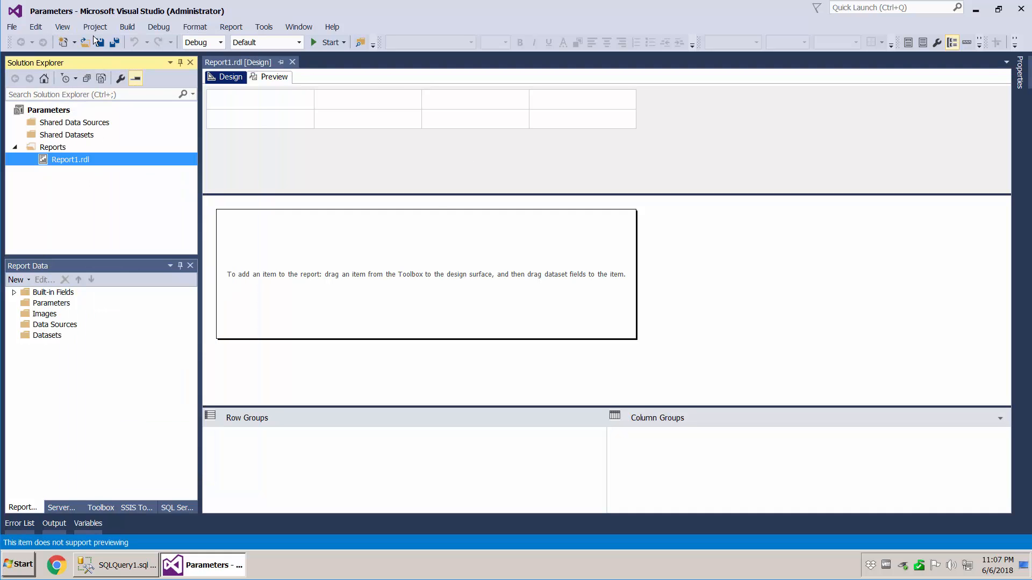
pyautogui.click(64, 27)
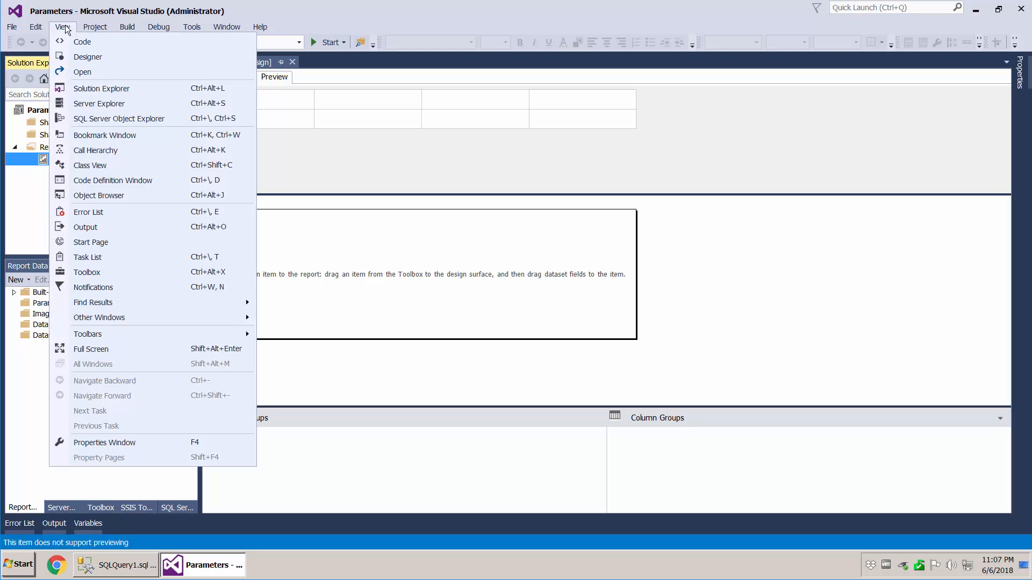
pyautogui.click(346, 154)
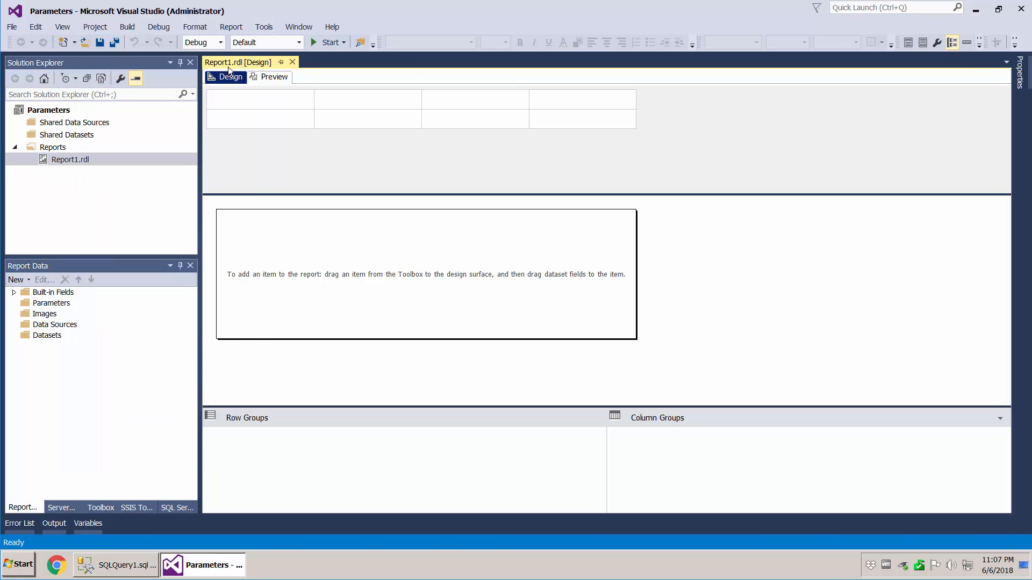
pyautogui.click(62, 27)
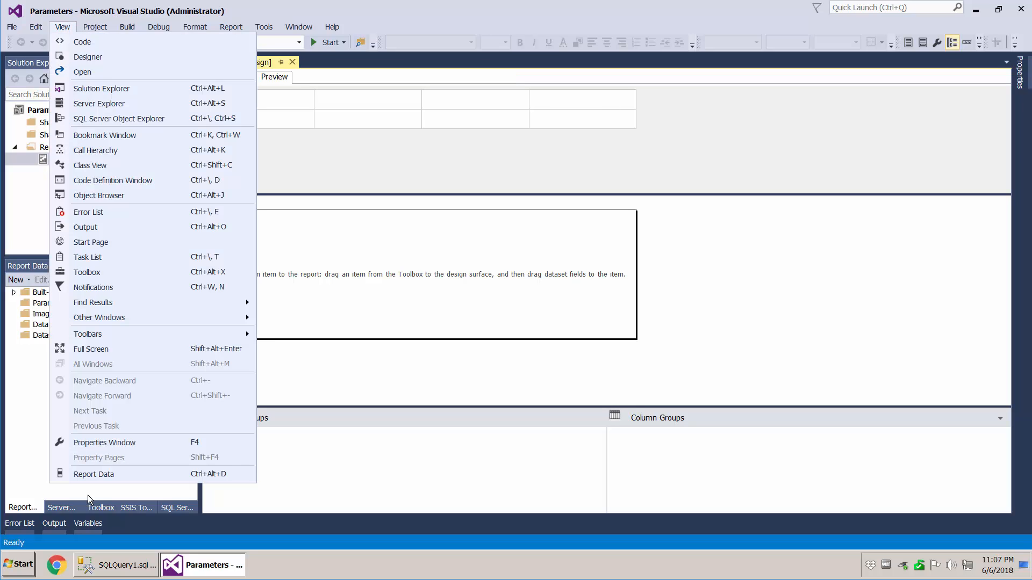
pyautogui.click(96, 473)
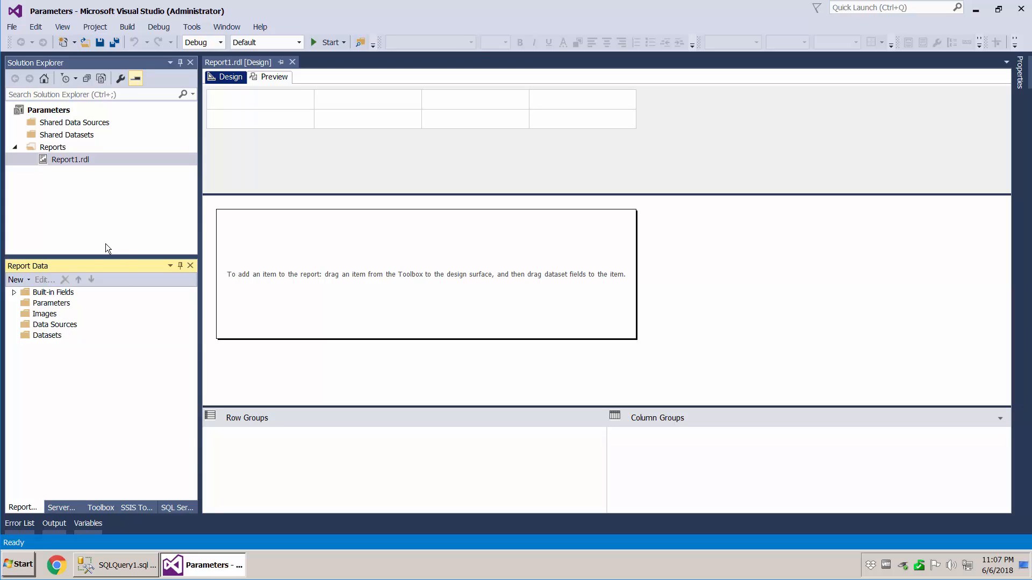
# Start a new embedded Microsoft SQL Server data source for the report and open its connection properties.
pyautogui.rightClick(61, 329)
pyautogui.click(89, 336)
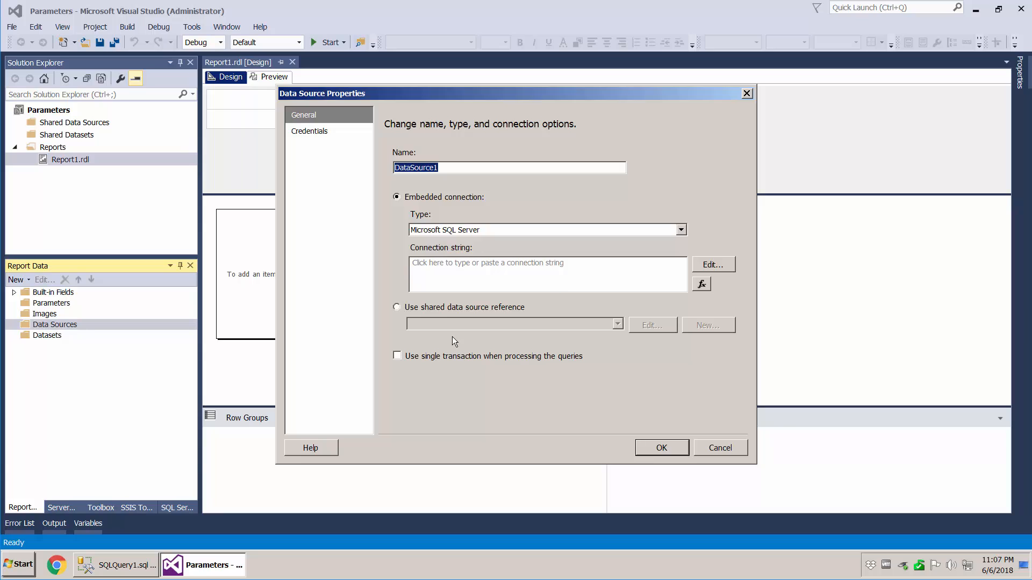
pyautogui.click(713, 266)
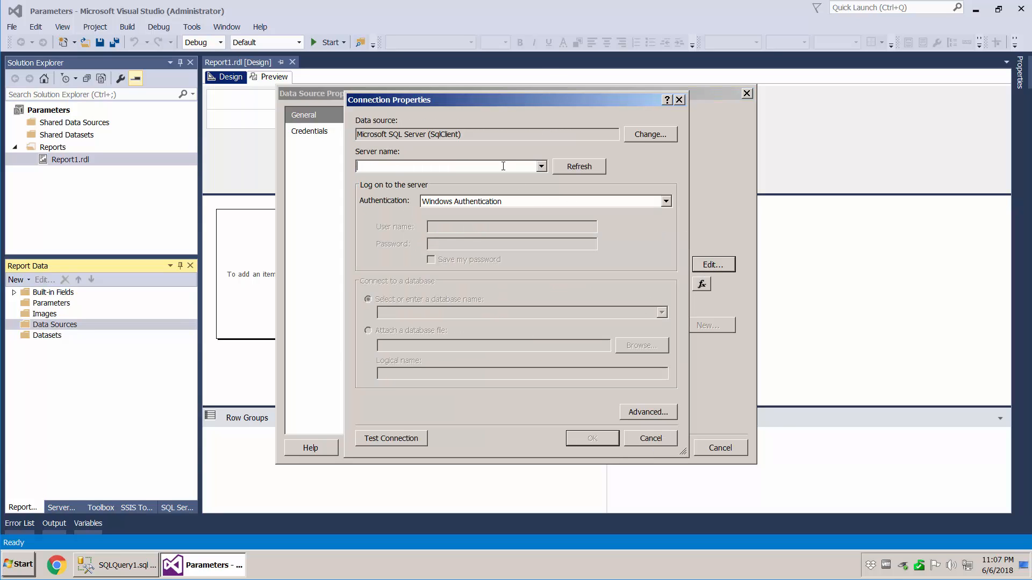
# Switch to SQL Server Management Studio and copy the server name MSKVM-PC from the server connection dialog, leaving it without connecting.
pyautogui.click(134, 564)
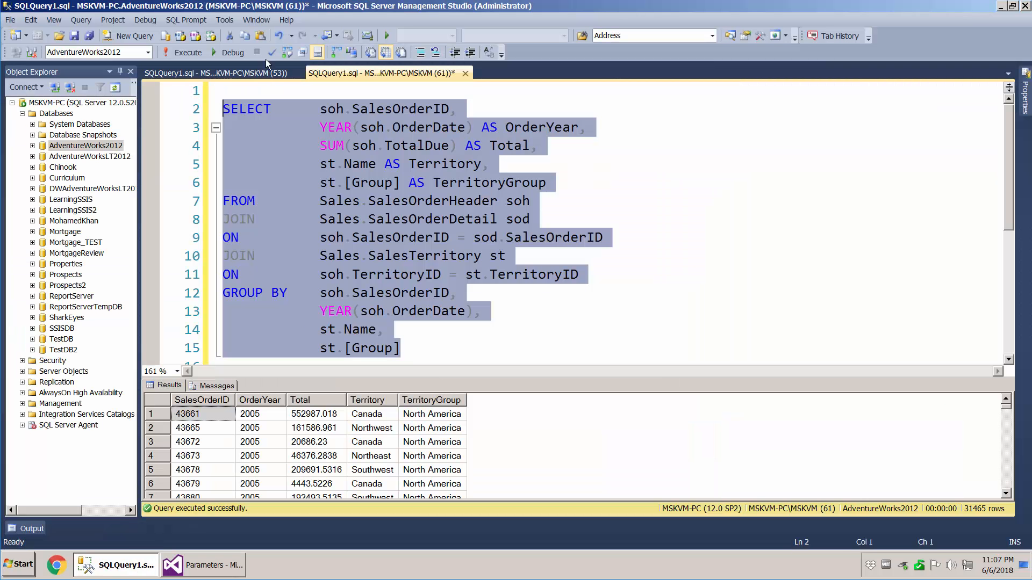
pyautogui.click(271, 150)
pyautogui.click(13, 19)
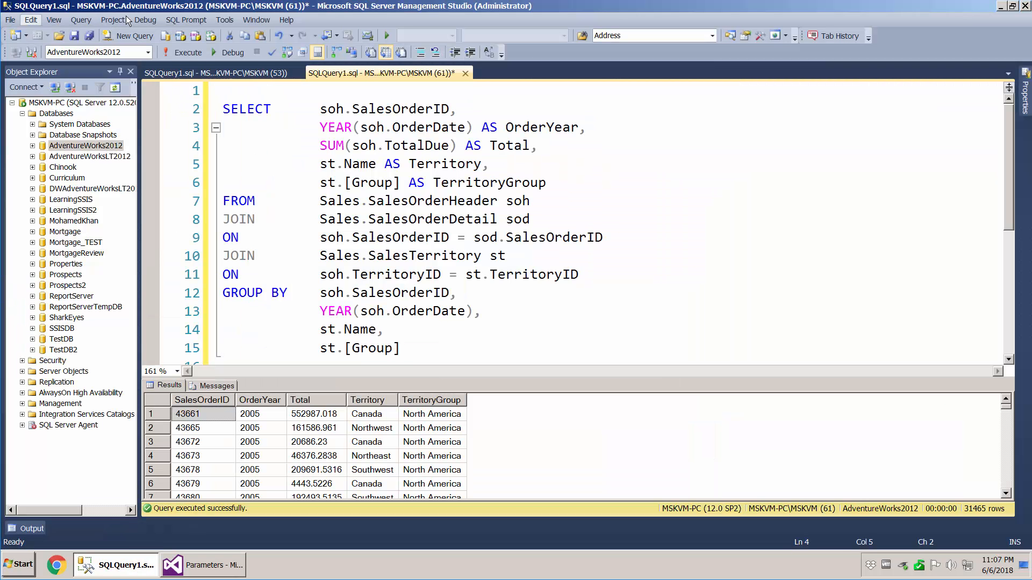
pyautogui.click(132, 9)
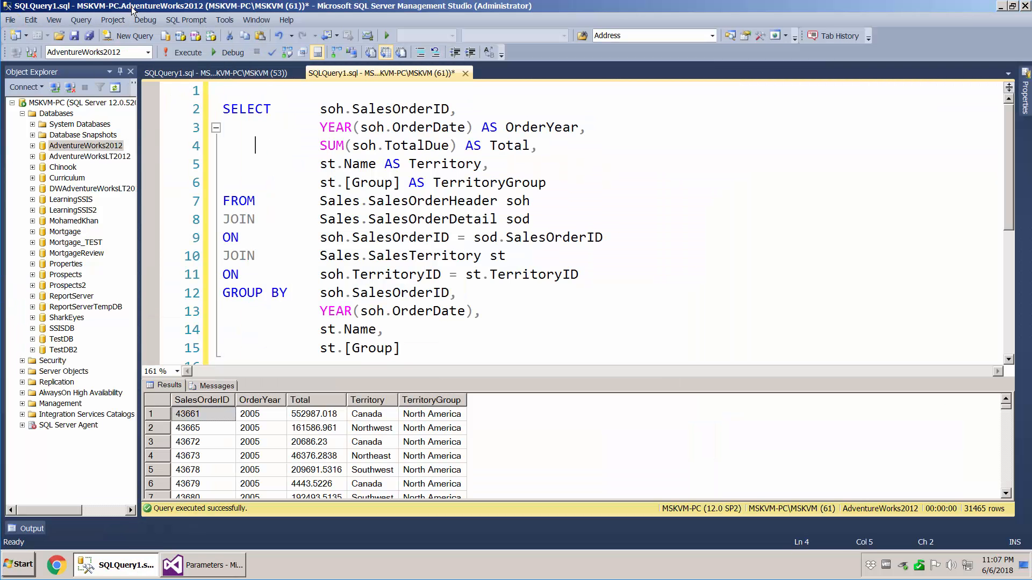
pyautogui.click(54, 88)
pyautogui.hotkey('ctrl', 'c')
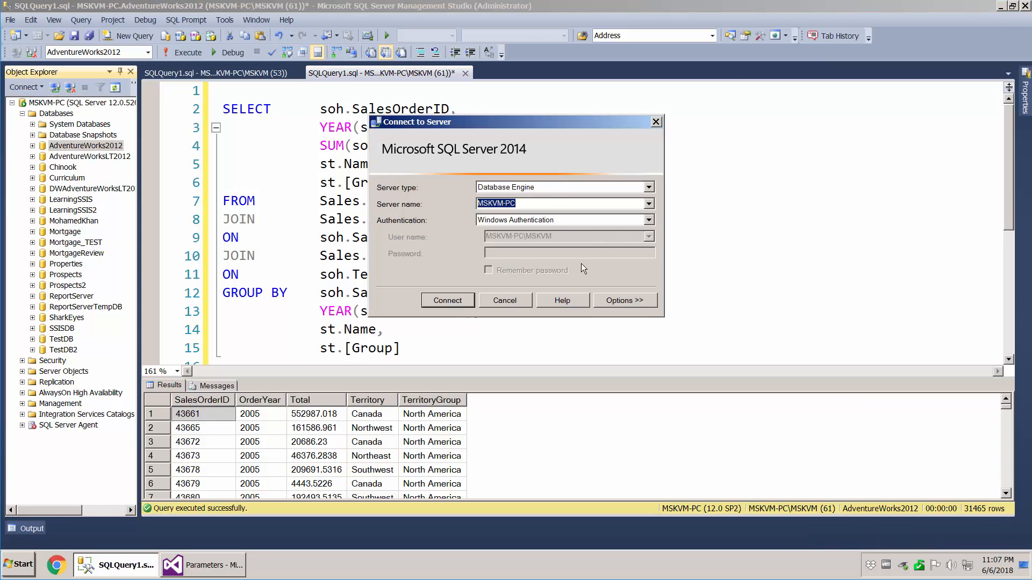
pyautogui.click(505, 301)
# Switch to Visual Studio, point the data source at server MSKVM-PC and database AdventureWorks2012, test the connection, and save the data source.
pyautogui.hotkey('alt', 'Tab')
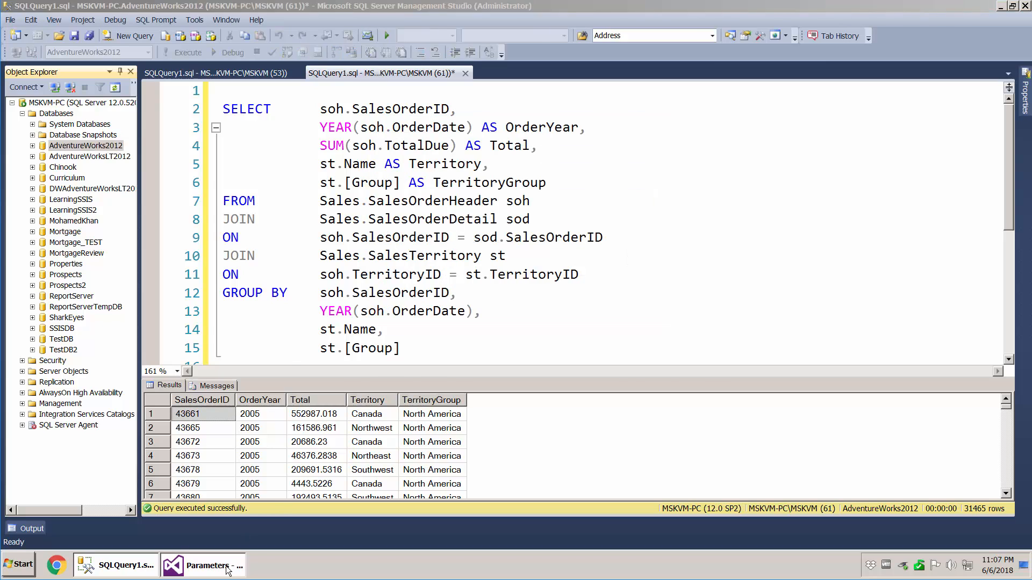
pyautogui.hotkey('ctrl', 'v')
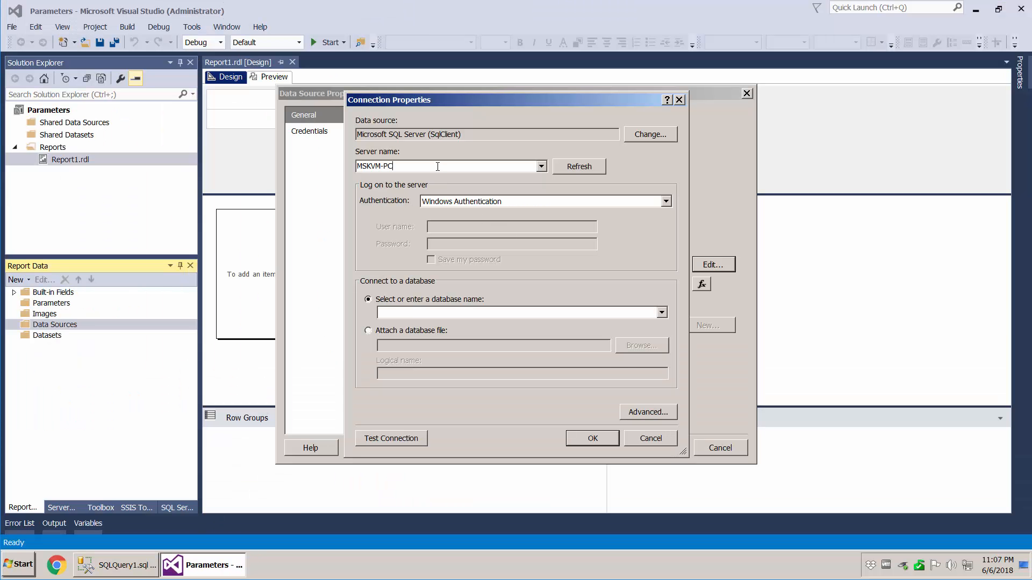
pyautogui.click(661, 312)
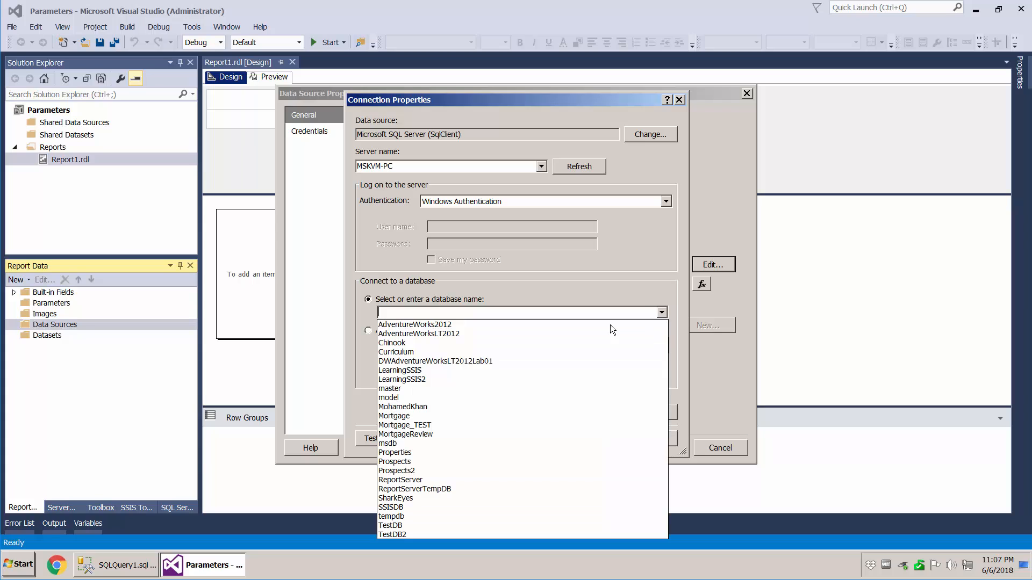
pyautogui.click(576, 324)
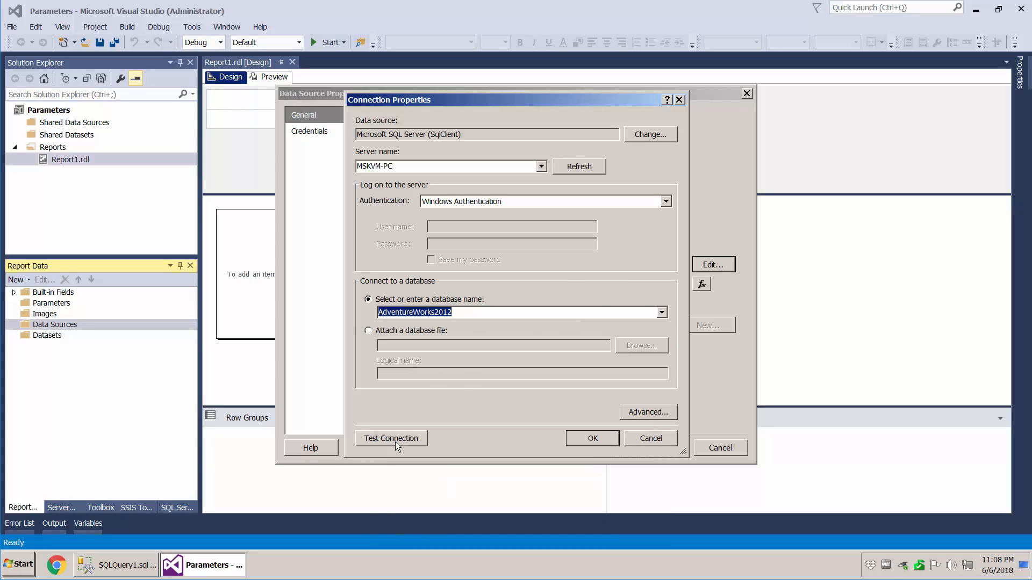
pyautogui.click(395, 442)
pyautogui.click(566, 323)
pyautogui.click(592, 438)
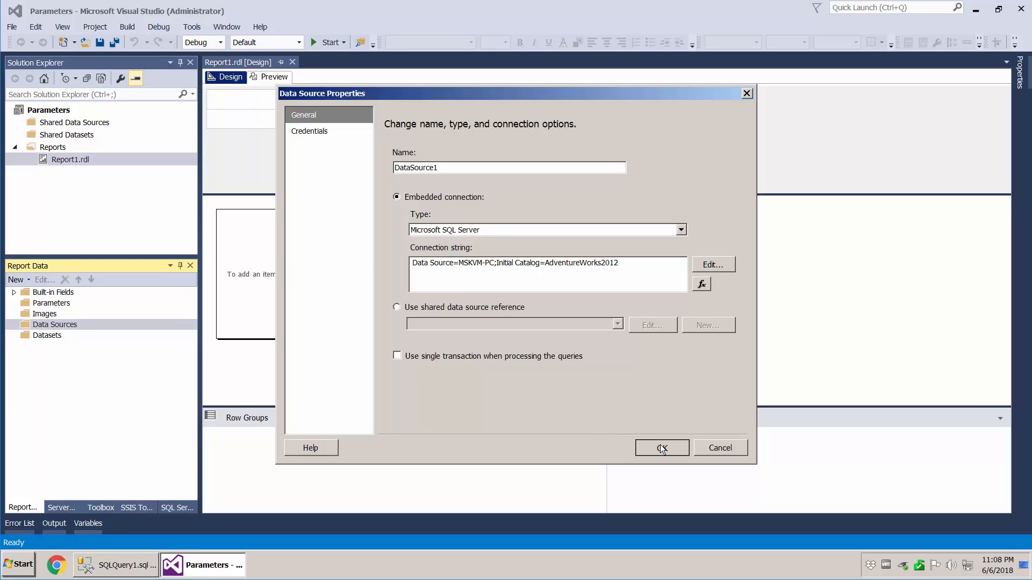
pyautogui.click(660, 446)
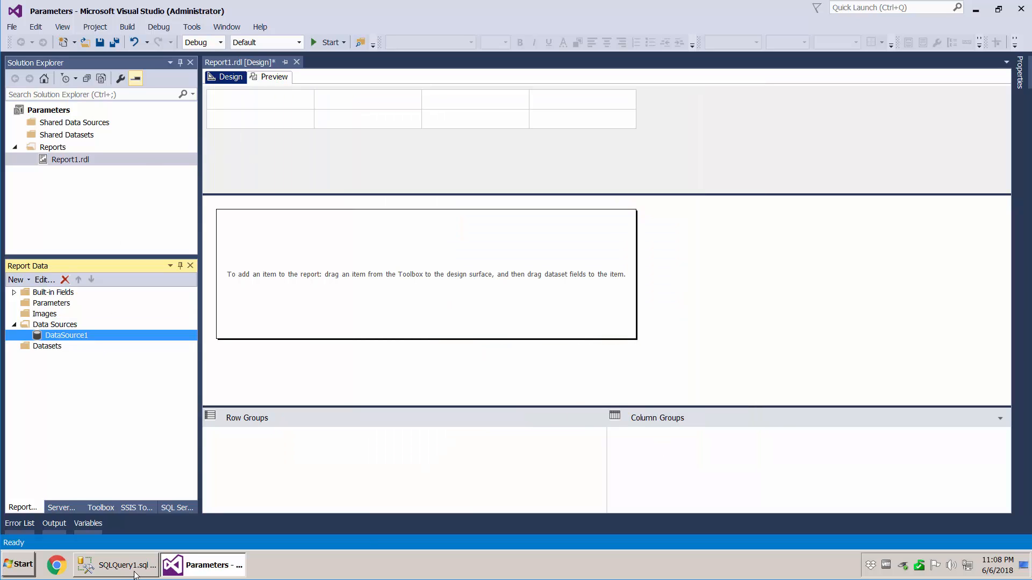
# Add a dataset named MainDataSet that is embedded in the report, and open its data source choices.
pyautogui.rightClick(39, 345)
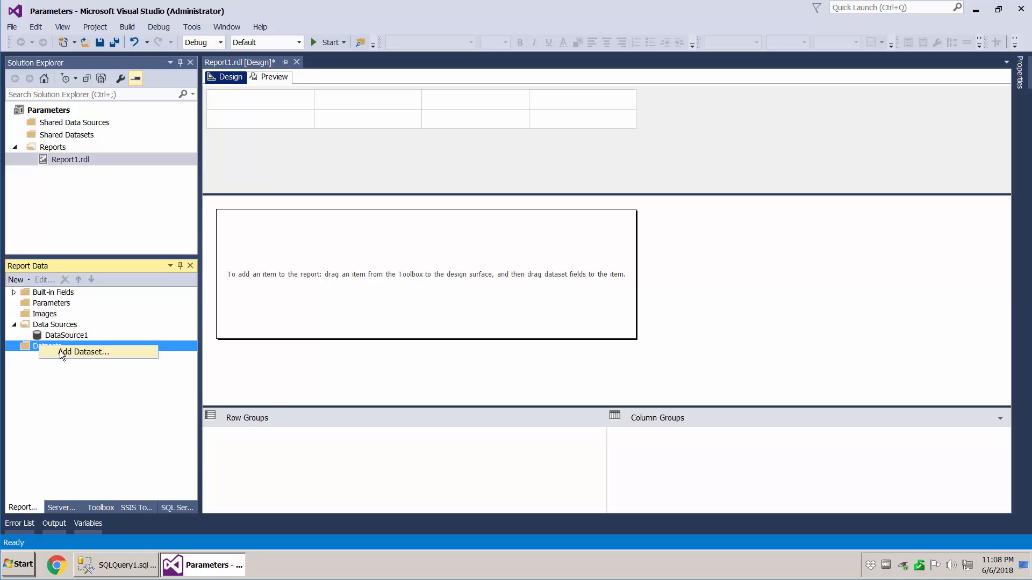
pyautogui.click(107, 352)
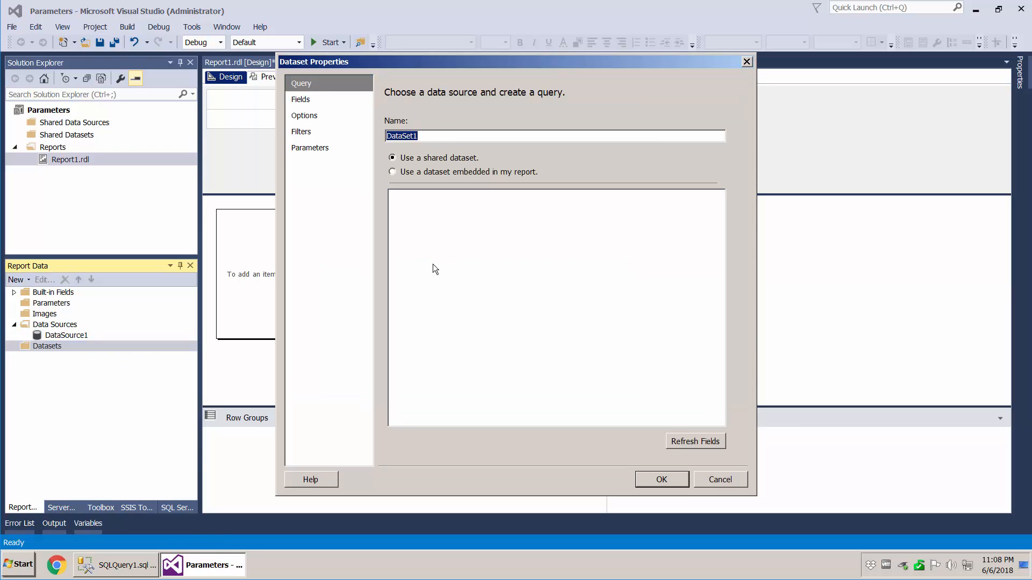
pyautogui.write('MainDqa')
pyautogui.press('BackSpace')
pyautogui.press('BackSpace')
pyautogui.write('ataSet')
pyautogui.click(463, 172)
pyautogui.click(592, 211)
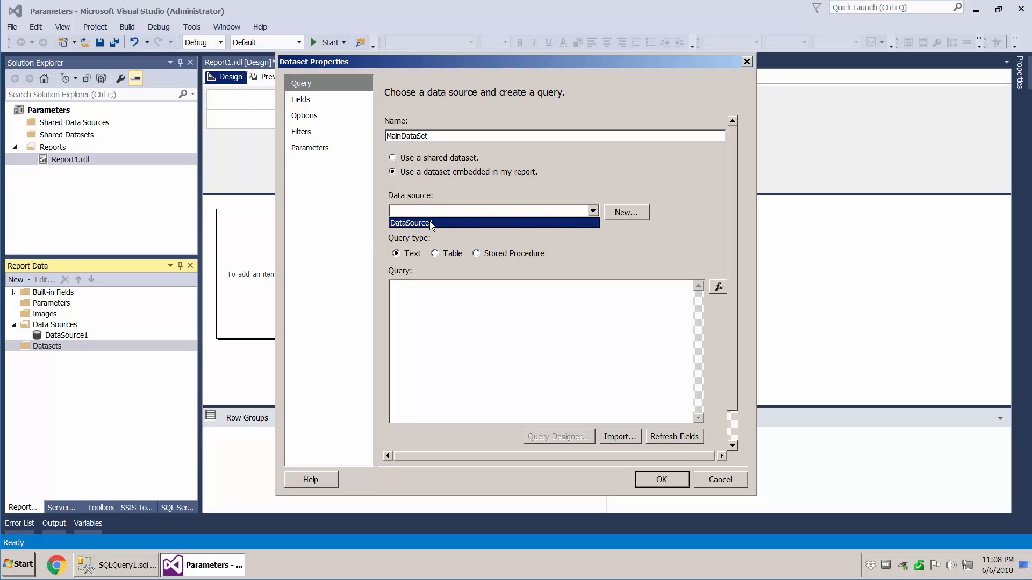
# Switch to SQL Server Management Studio and copy the whole sales query, from the blank first line through st.[Group].
pyautogui.click(118, 566)
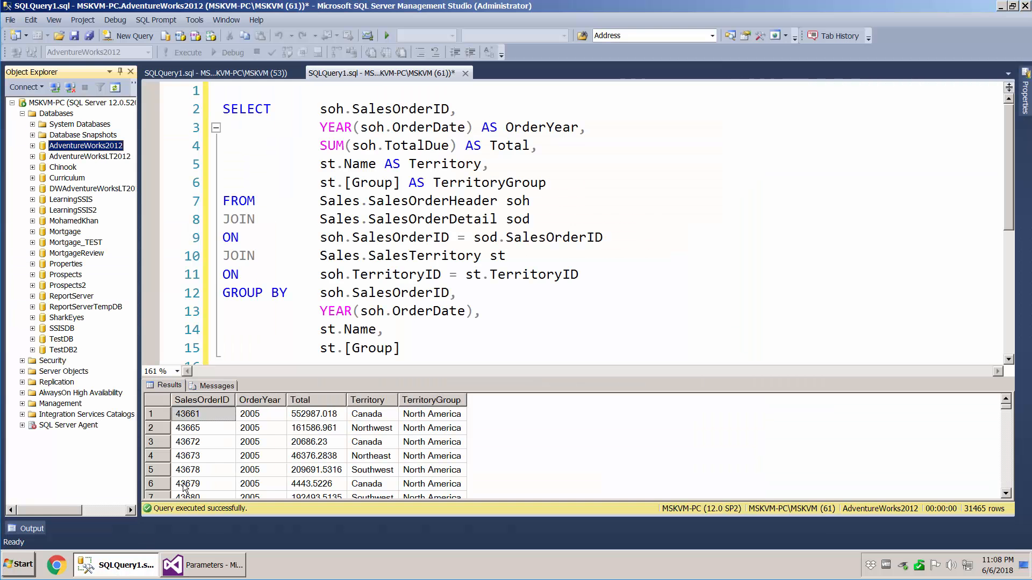
pyautogui.moveTo(412, 347); pyautogui.dragTo(204, 88)
pyautogui.hotkey('ctrl', 'c')
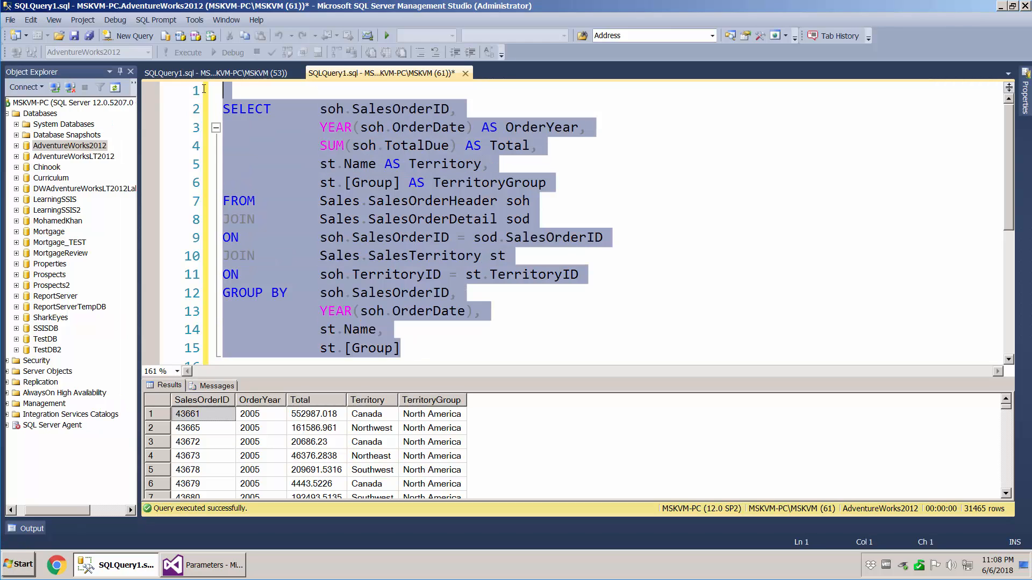
# Back in Visual Studio, set the dataset's source to DataSource1 and paste the copied query, removing its leading blank line.
pyautogui.click(207, 565)
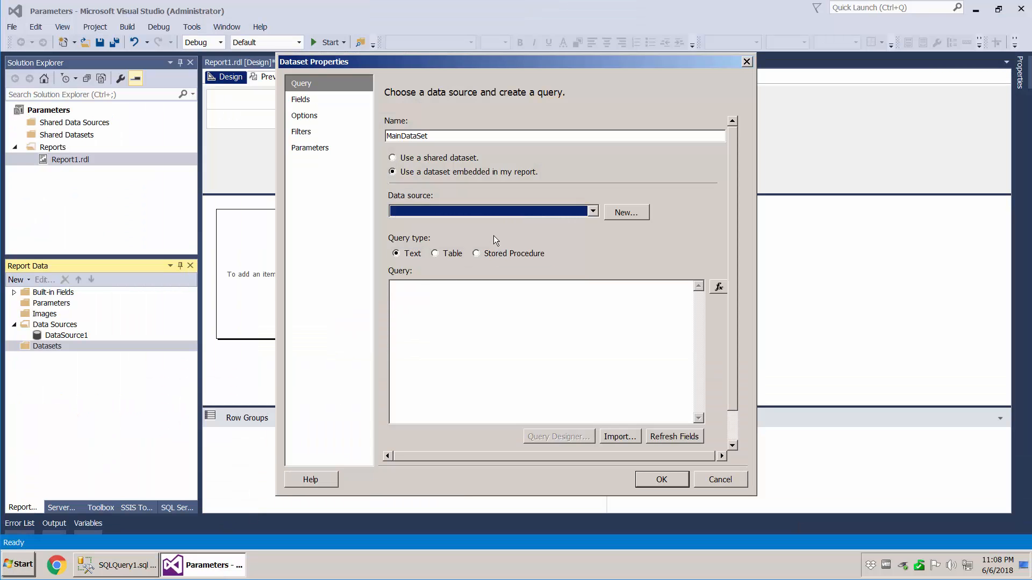
pyautogui.click(495, 213)
pyautogui.click(477, 224)
pyautogui.click(487, 295)
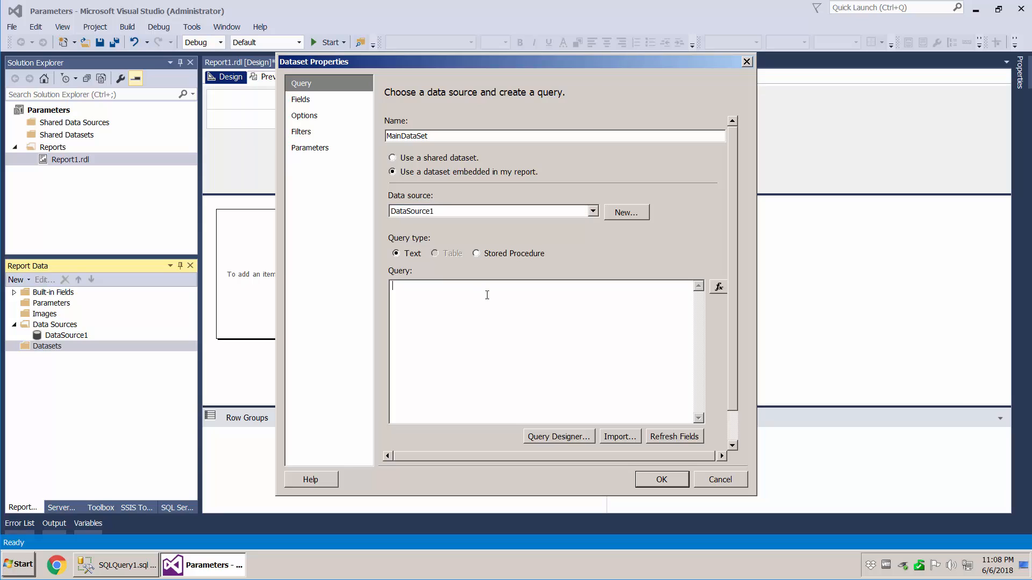
pyautogui.hotkey('ctrl', 'v')
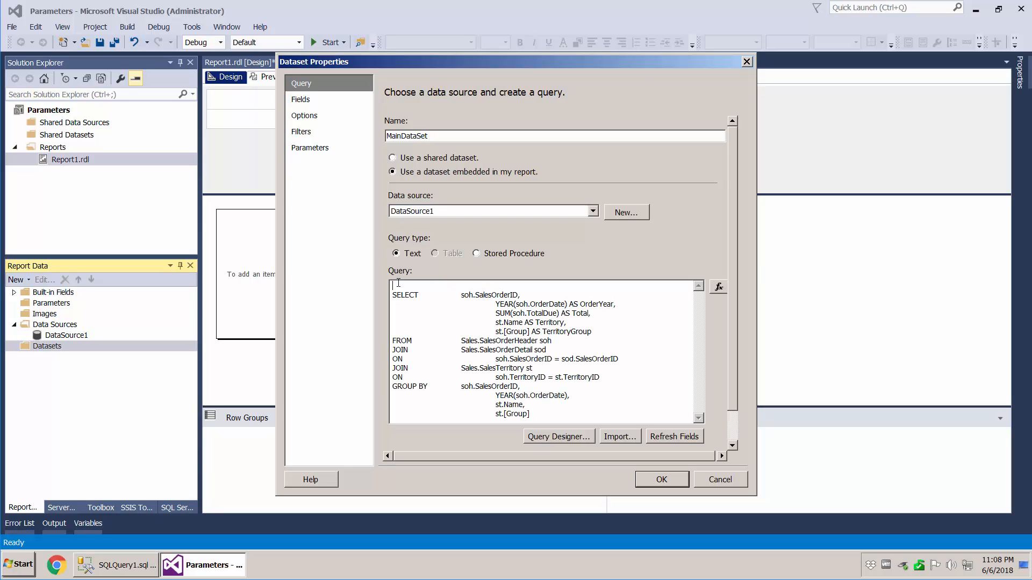
pyautogui.press('Delete')
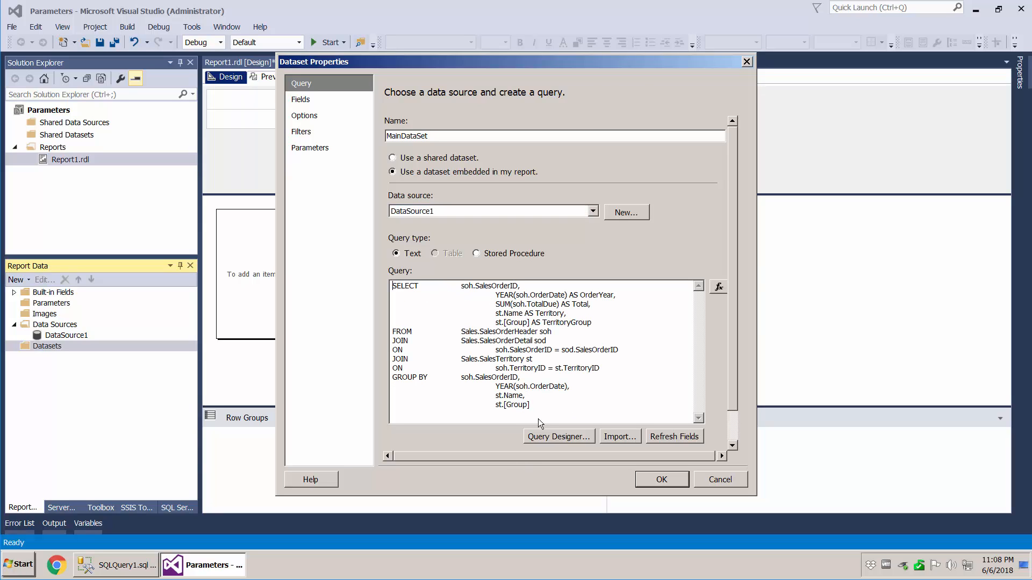
# Run the query in the Query Designer, accept it, and save MainDataSet.
pyautogui.click(553, 437)
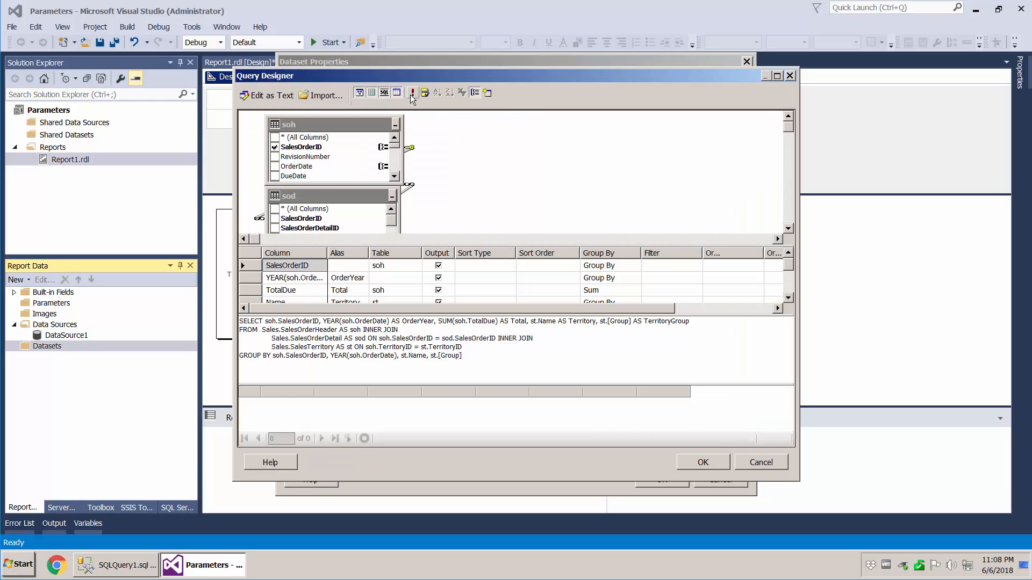
pyautogui.click(412, 94)
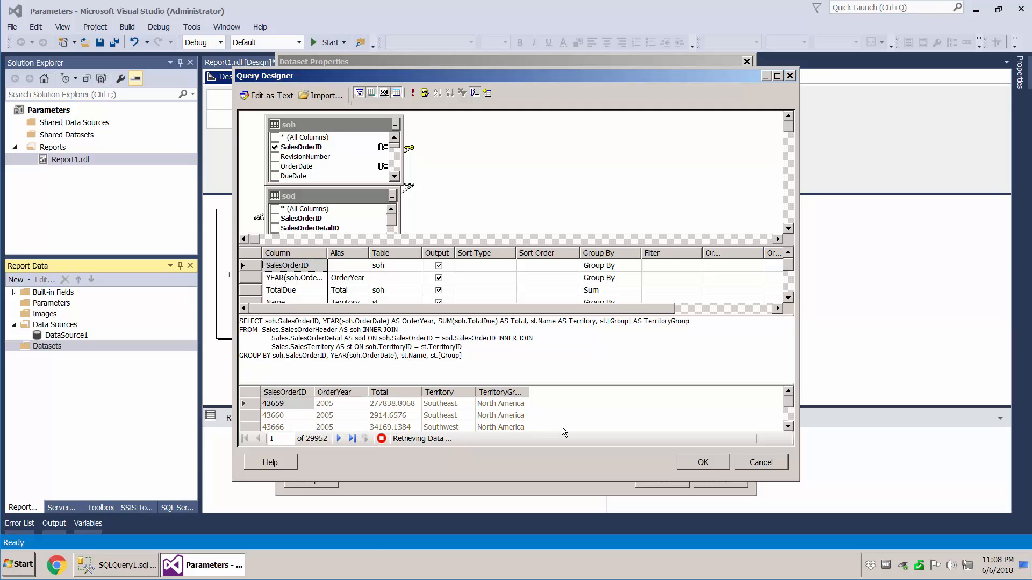
pyautogui.click(683, 461)
pyautogui.click(650, 481)
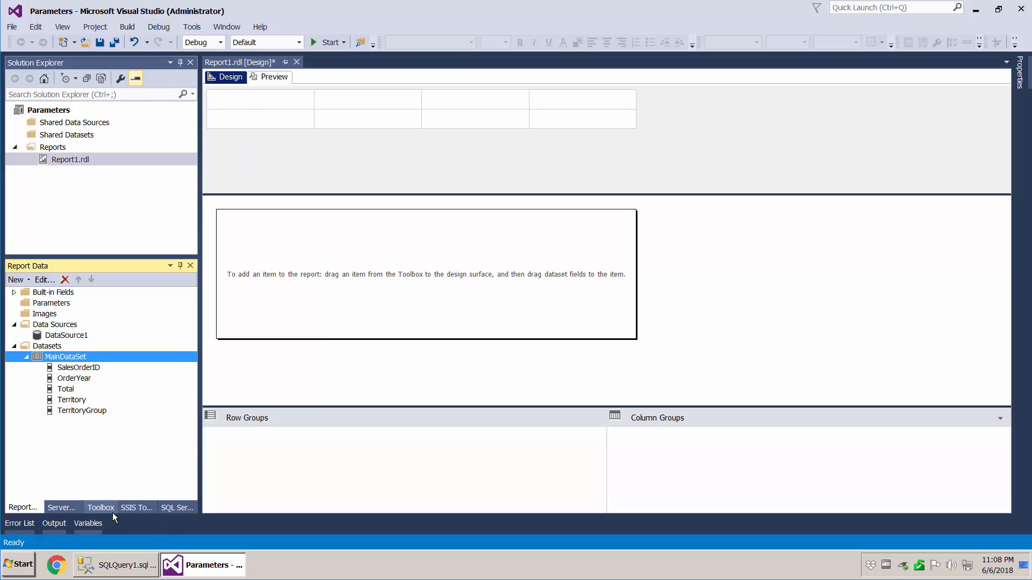
# Place a matrix in the upper part of the report body and return to the report's dataset fields.
pyautogui.click(94, 504)
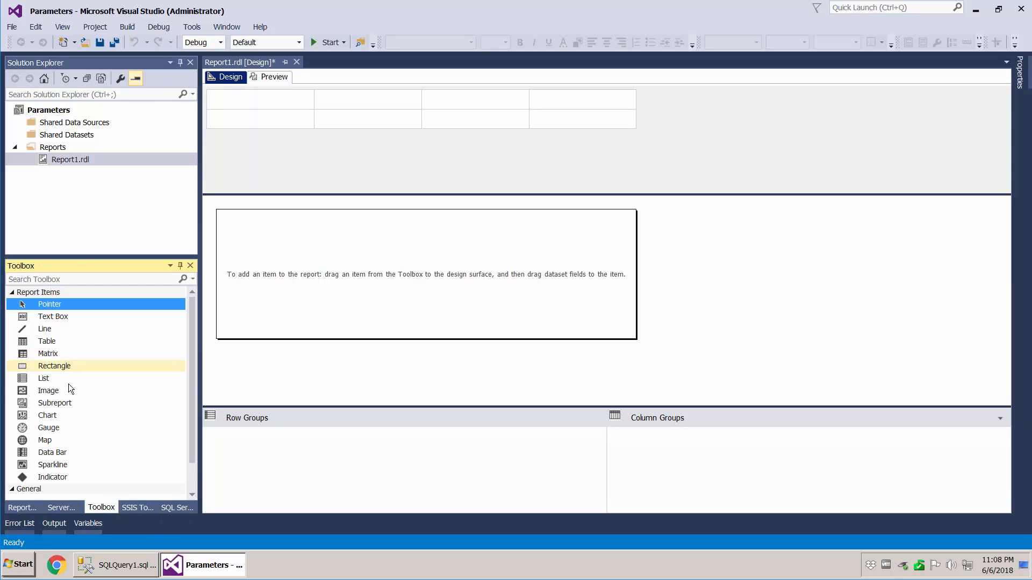
pyautogui.moveTo(54, 350); pyautogui.dragTo(280, 238)
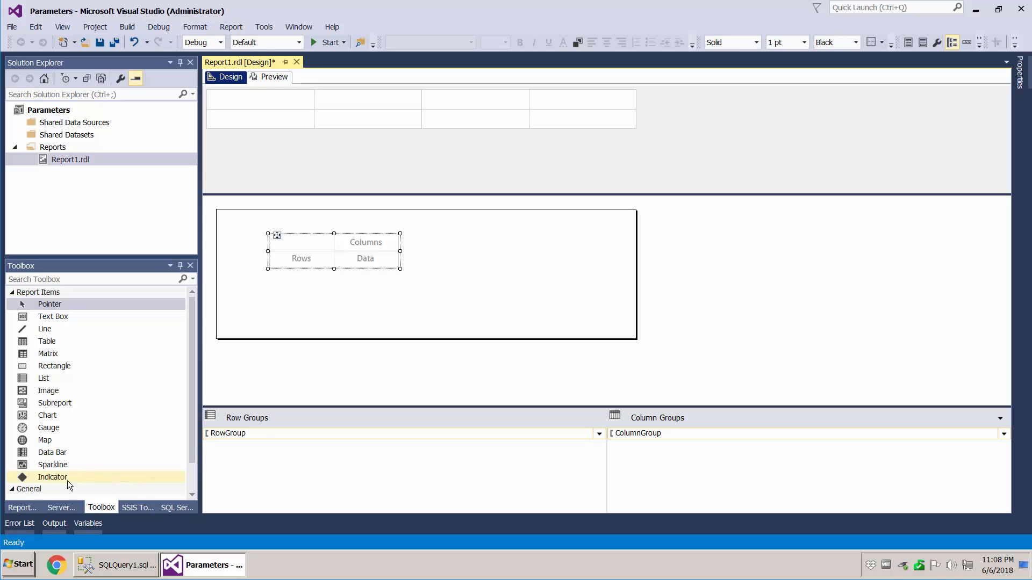
pyautogui.click(31, 503)
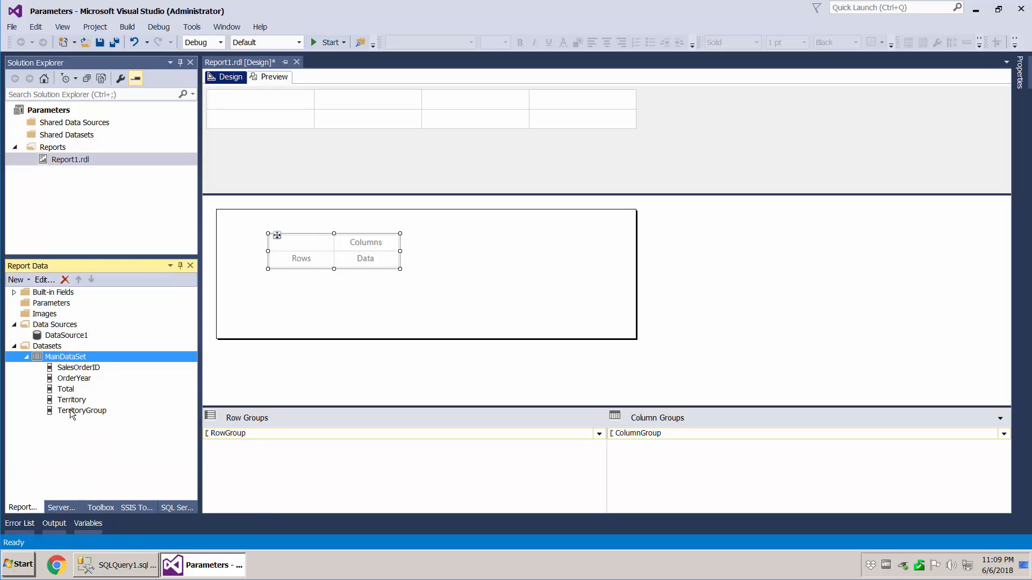
# Fill the matrix with TerritoryGroup and nested Territory row groups, Total as the data, and OrderYear as the outer column group.
pyautogui.moveTo(70, 410); pyautogui.dragTo(293, 261)
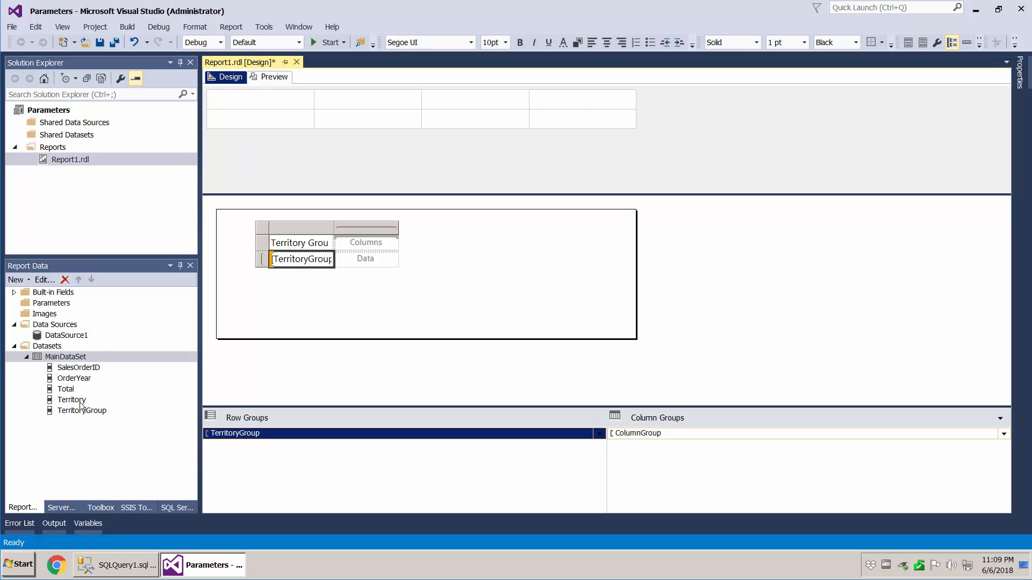
pyautogui.moveTo(79, 402); pyautogui.dragTo(270, 435)
pyautogui.moveTo(275, 446); pyautogui.dragTo(276, 445)
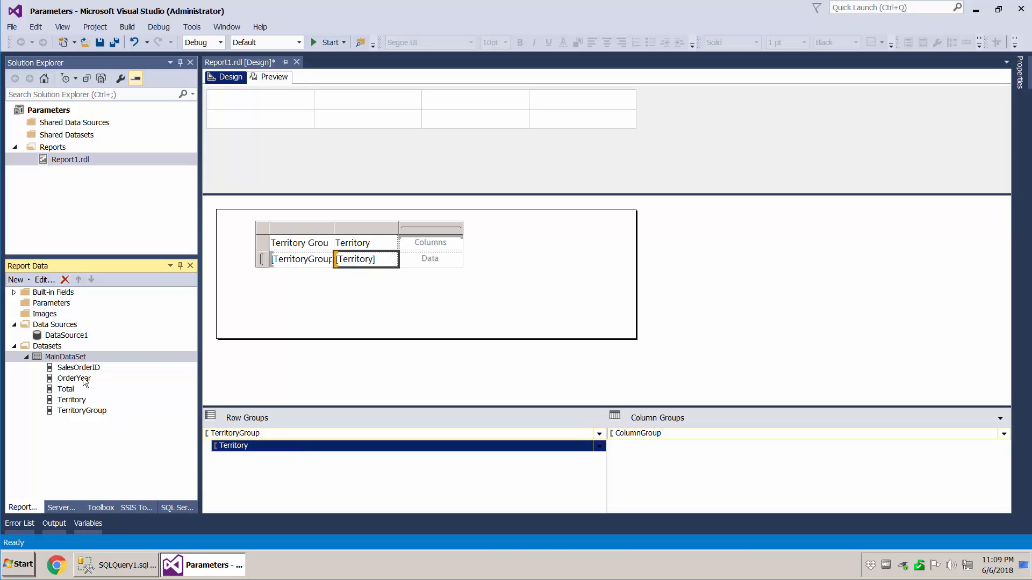
pyautogui.moveTo(74, 391); pyautogui.dragTo(429, 261)
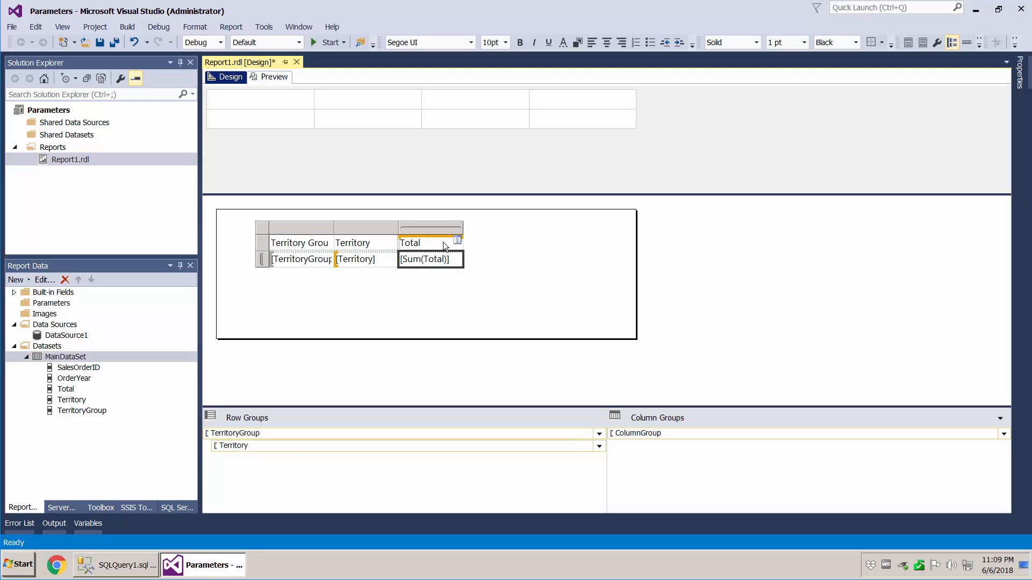
pyautogui.moveTo(83, 379); pyautogui.dragTo(421, 240)
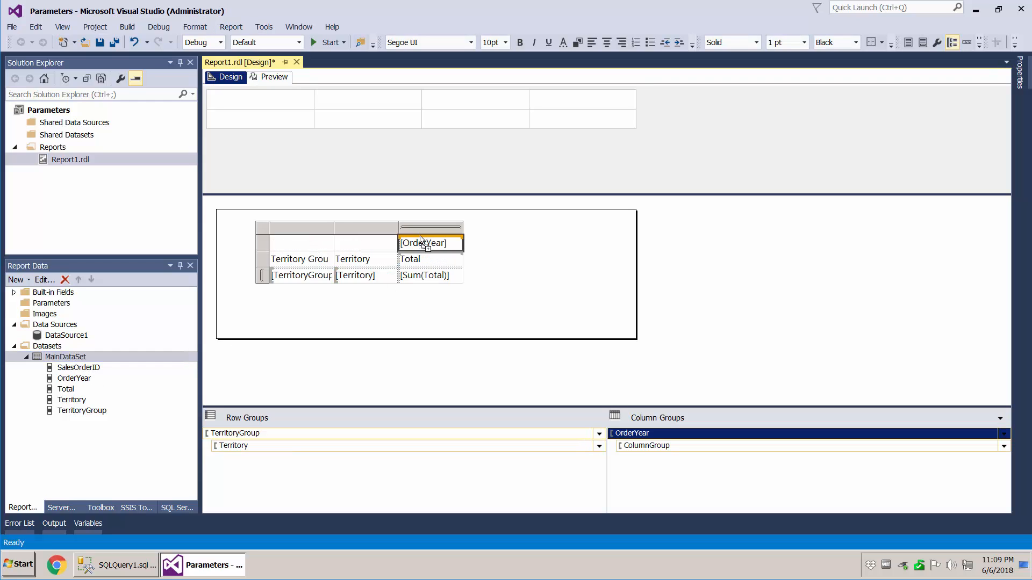
# Preview the matrix report to check totals by territory and year, and return to the design.
pyautogui.click(263, 78)
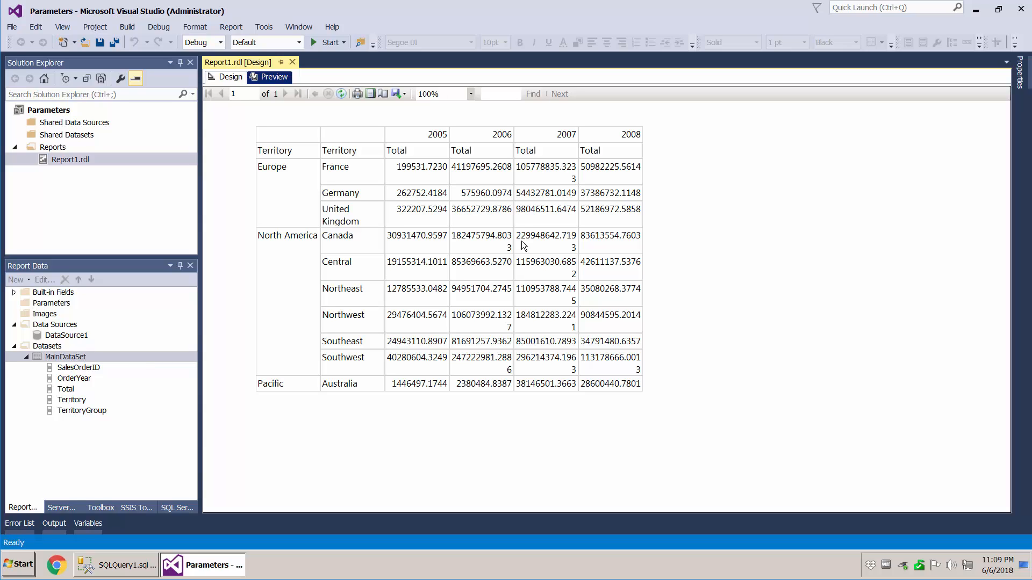
pyautogui.click(224, 79)
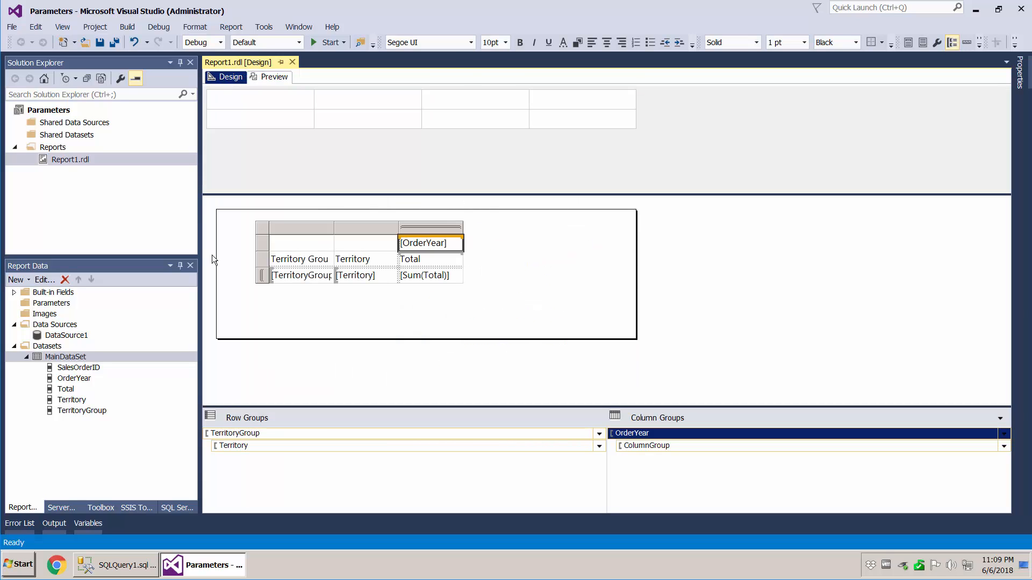
# Open MainDataSet's properties and start a WHERE clause on a new line before GROUP BY in its query.
pyautogui.rightClick(63, 358)
pyautogui.press('Escape')
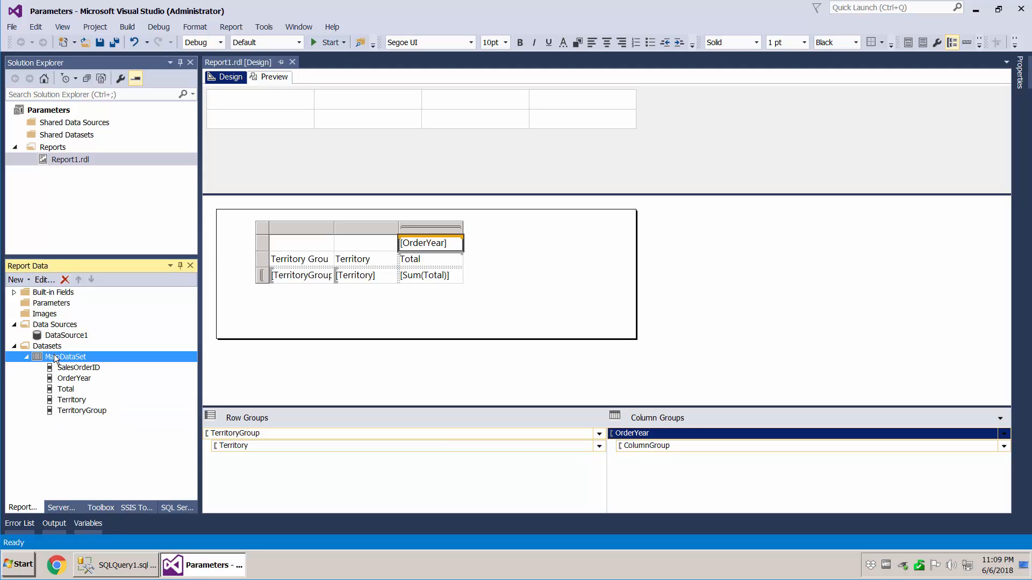
pyautogui.doubleClick(88, 359)
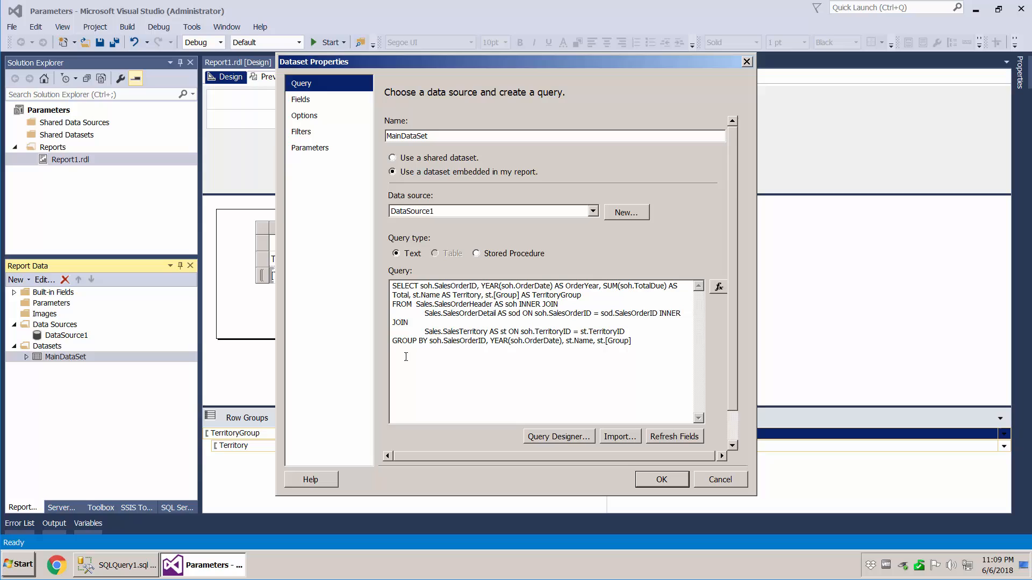
pyautogui.click(677, 353)
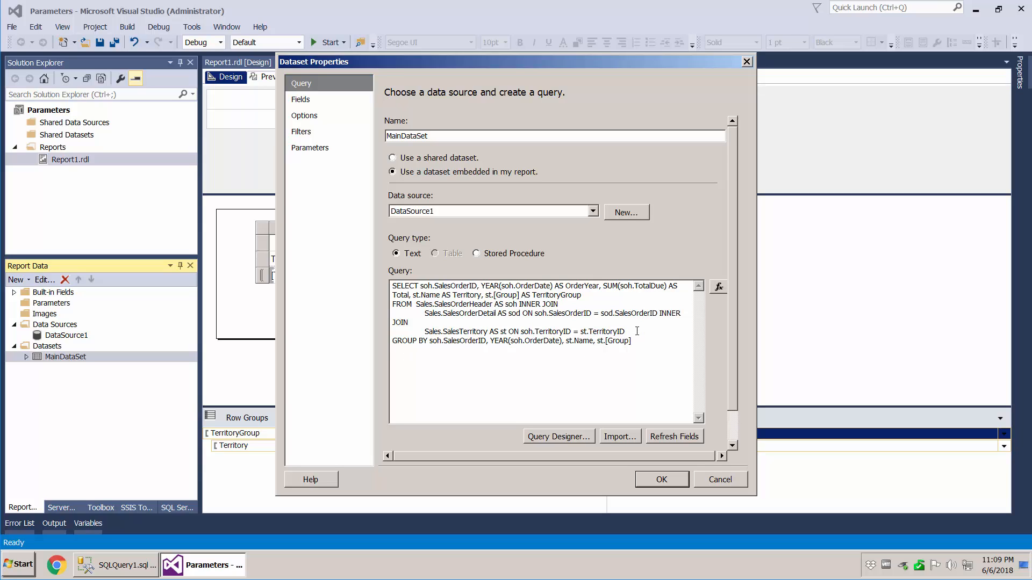
pyautogui.press('Return')
pyautogui.write('WHERE')
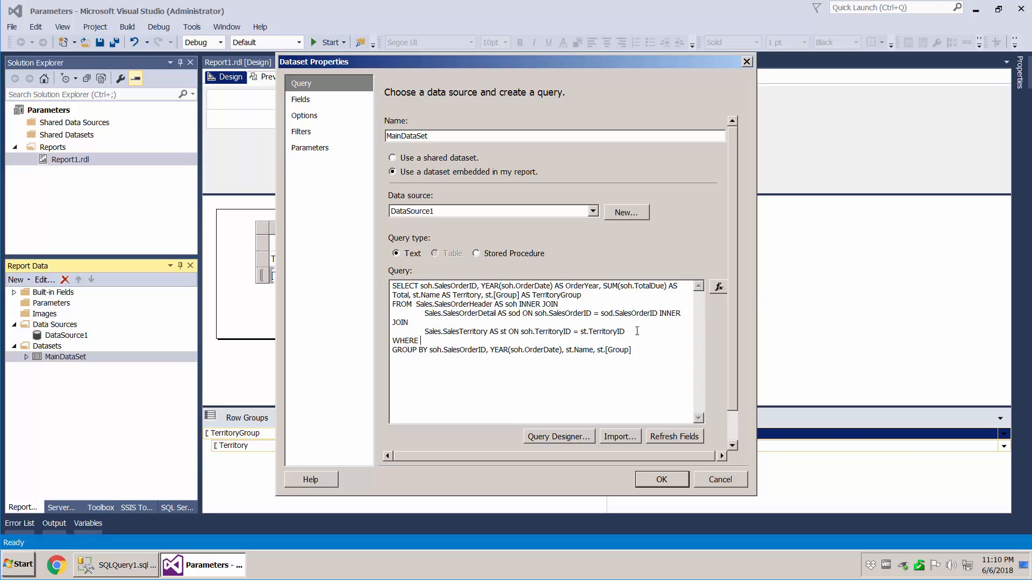
pyautogui.write('soh.OrderYear IN (@Year) AND st.[Grou')
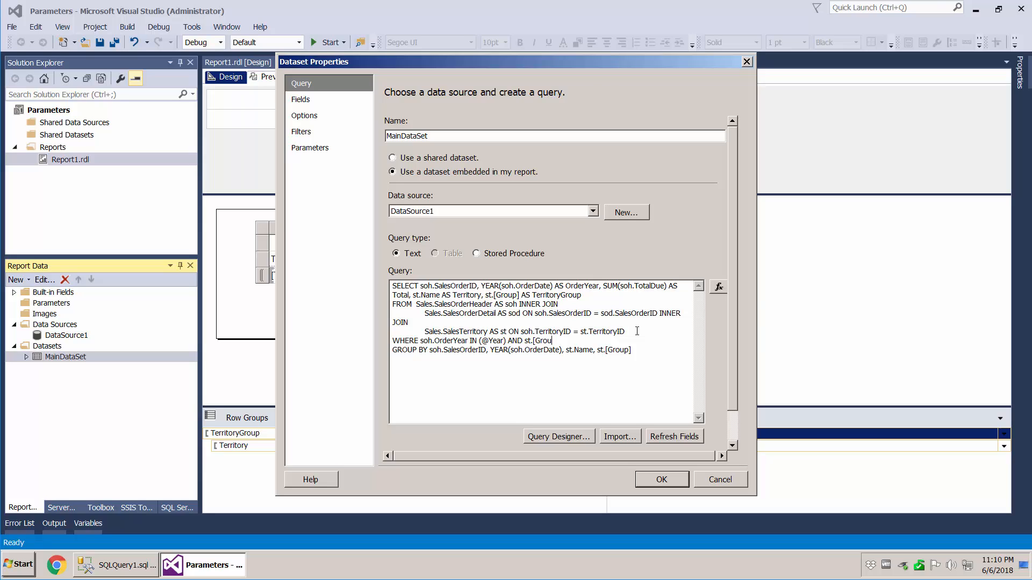
pyautogui.write('p] IN (@')
pyautogui.write('TerritoryGroup')
pyautogui.write(') AND ')
pyautogui.write('str')
pyautogui.write('[Name]')
pyautogui.write(' IN ')
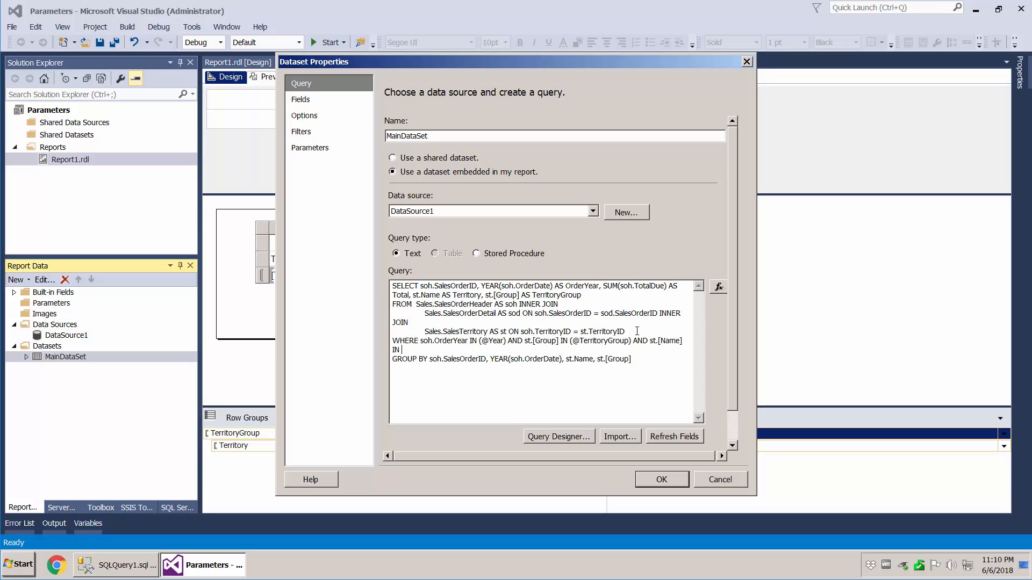
pyautogui.write('(@TerritroyName)')
# Try to save the dataset, accepting the default definitions of its three query parameters.
pyautogui.click(672, 485)
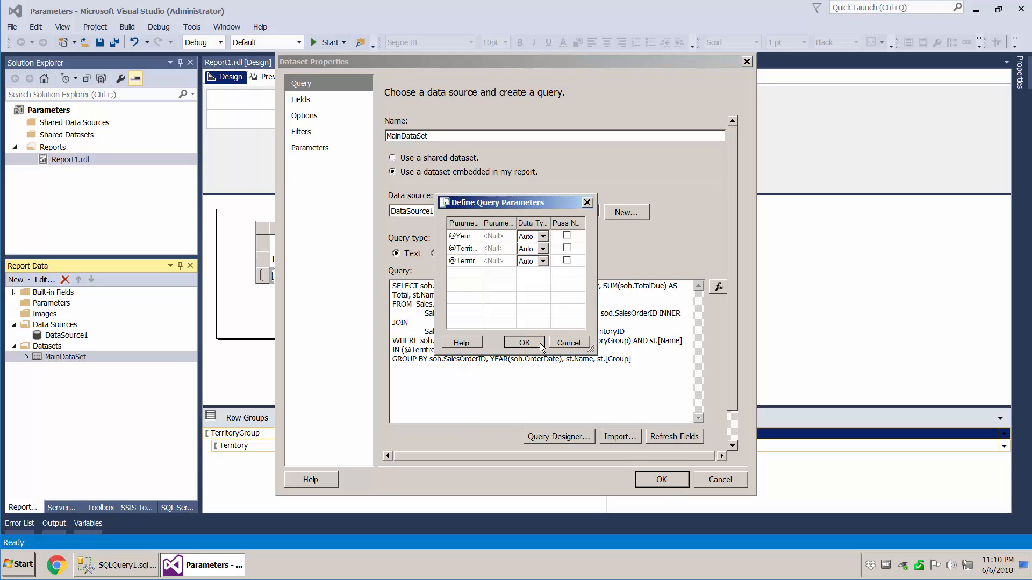
pyautogui.click(539, 343)
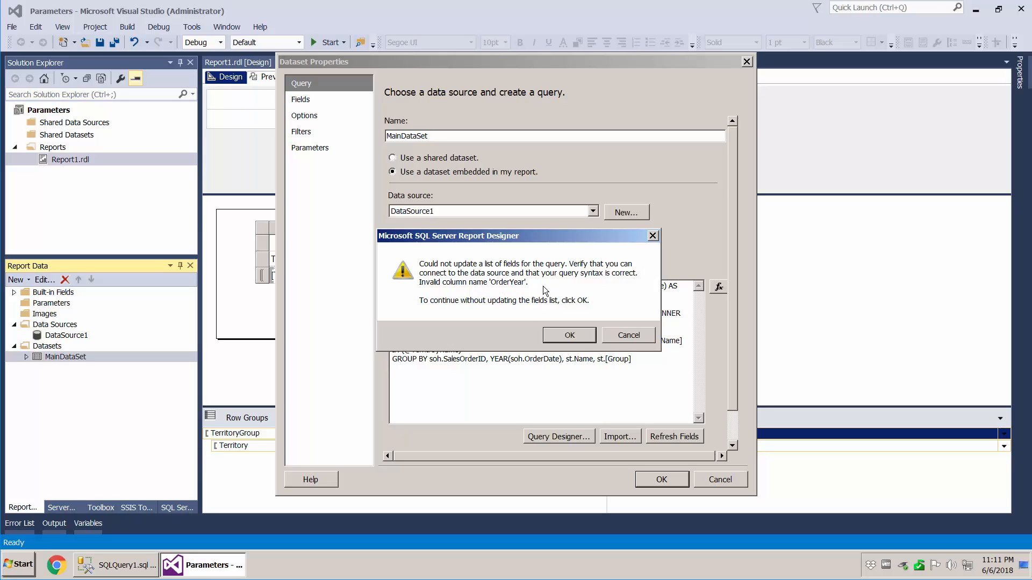
pyautogui.click(579, 340)
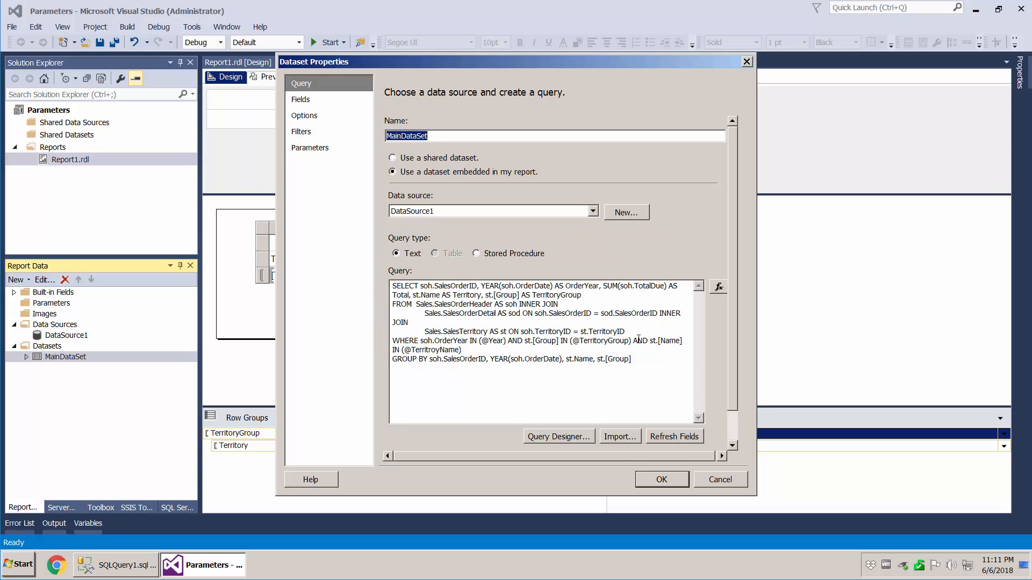
pyautogui.click(468, 341)
pyautogui.write('YEAR(')
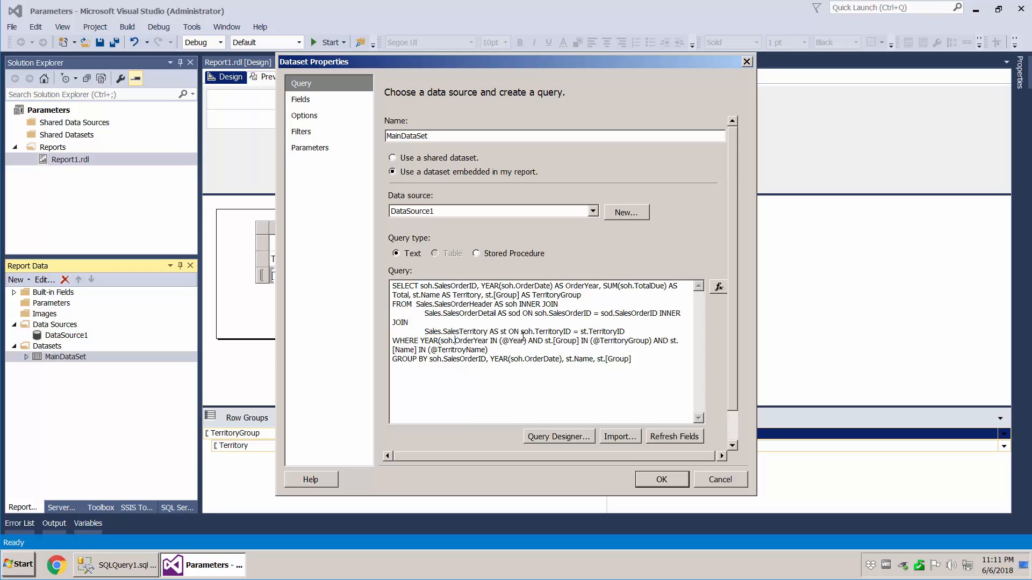
pyautogui.press('BackSpace')
pyautogui.press('BackSpace')
pyautogui.press('BackSpace')
pyautogui.press('BackSpace')
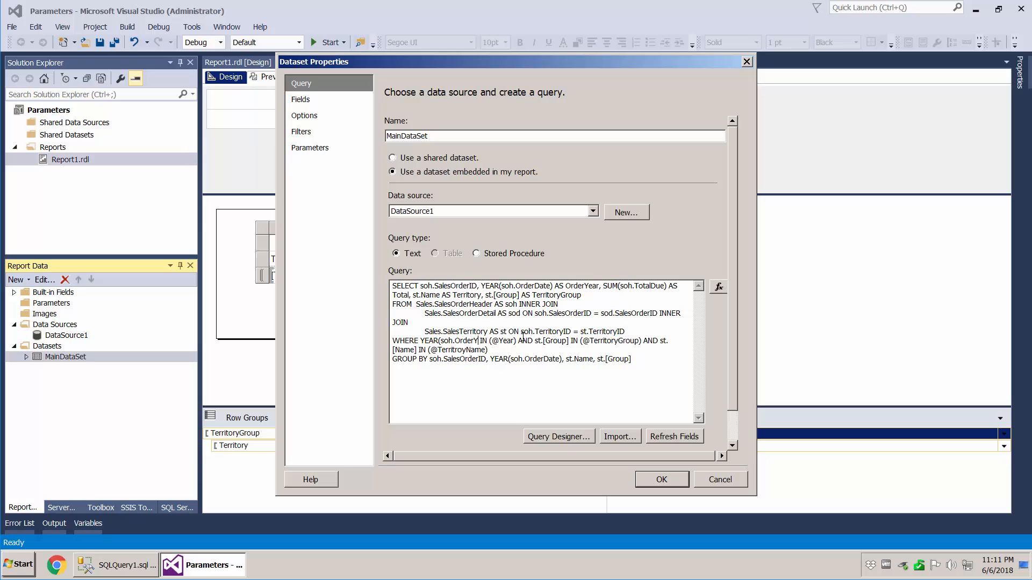
pyautogui.write('Date)')
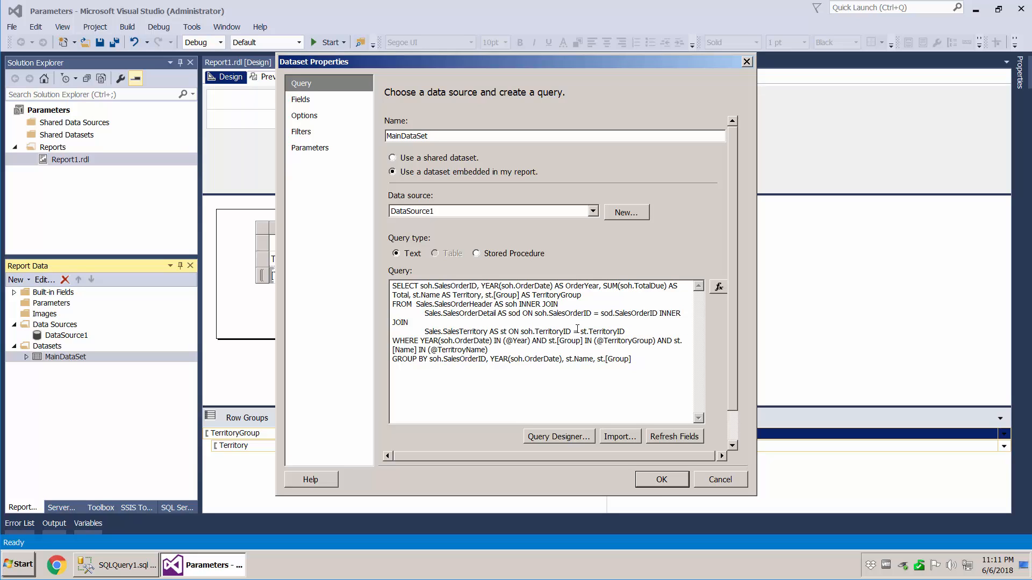
# Save the MainDataSet changes and save Report1.rdl.
pyautogui.click(664, 486)
pyautogui.click(467, 304)
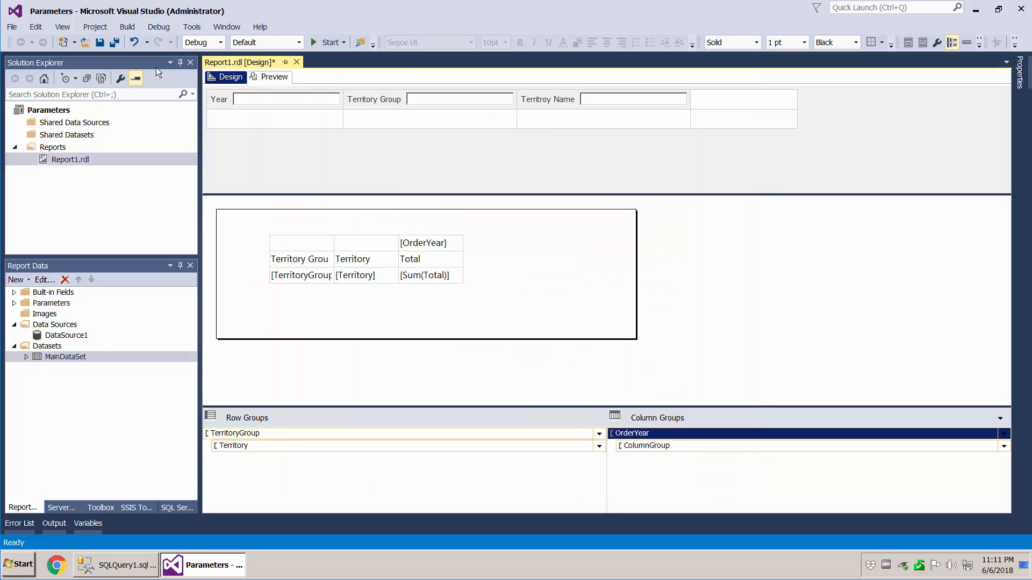
pyautogui.click(99, 42)
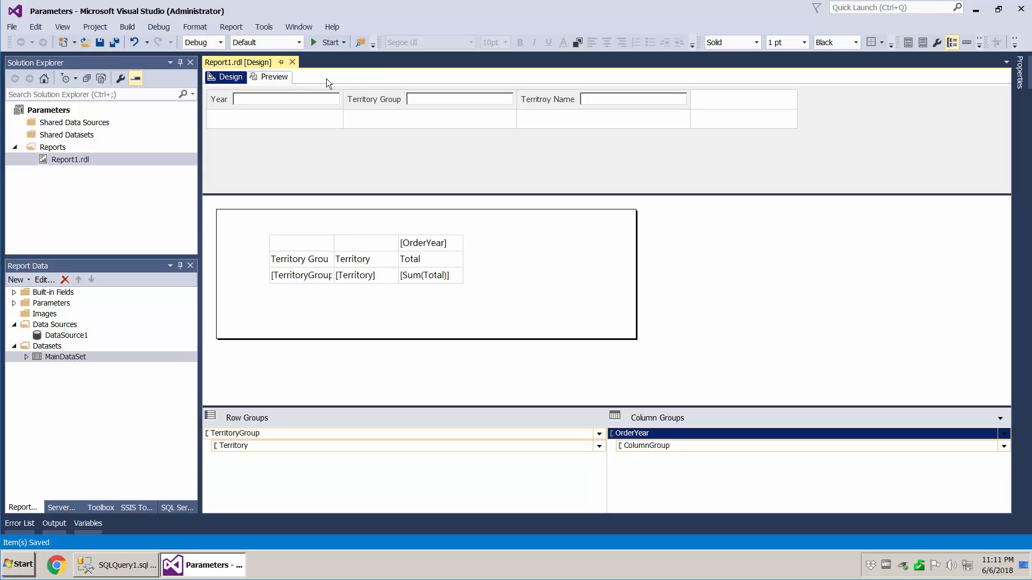
# Preview the report with Year 2005, Territory Group Europe and Territory Name Germany.
pyautogui.click(267, 76)
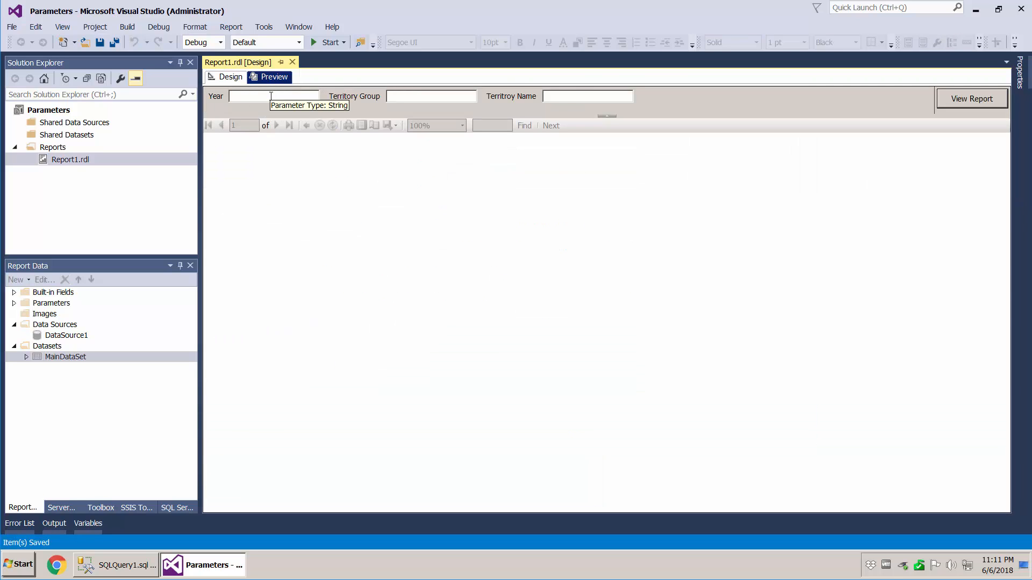
pyautogui.write('2005')
pyautogui.click(449, 96)
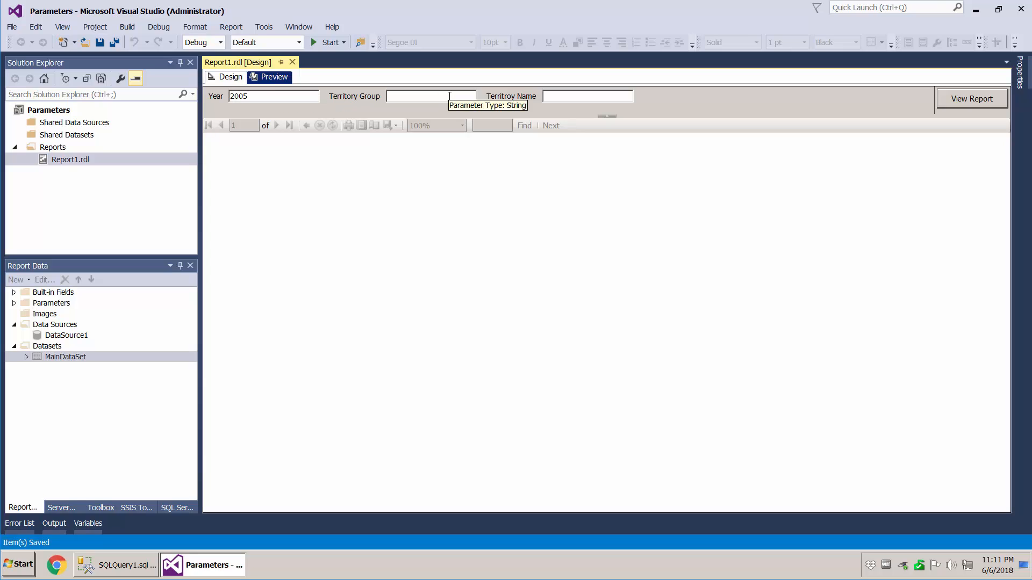
pyautogui.write('America')
pyautogui.press('BackSpace')
pyautogui.press('BackSpace')
pyautogui.press('BackSpace')
pyautogui.press('BackSpace')
pyautogui.press('BackSpace')
pyautogui.press('BackSpace')
pyautogui.press('BackSpace')
pyautogui.write('Europe')
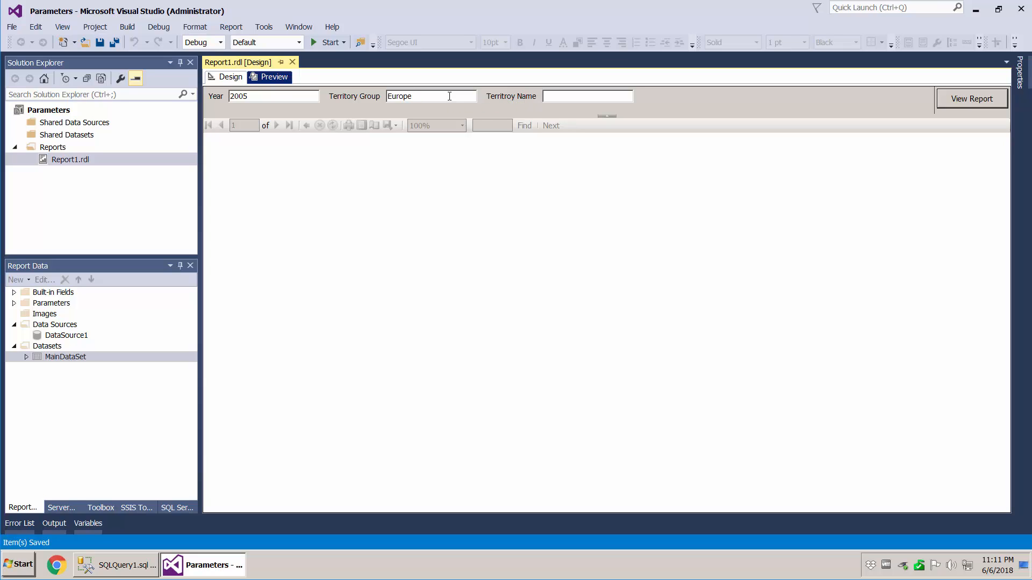
pyautogui.press('Tab')
pyautogui.write('Germany')
pyautogui.click(953, 100)
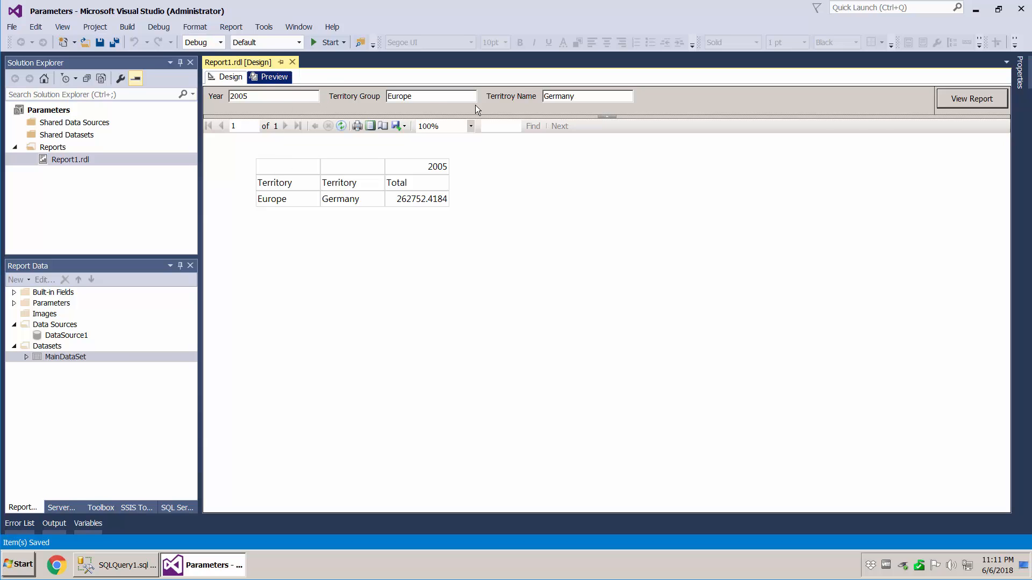
# Add an embedded dataset named YearParam to the report design, using DataSource1 as its data source.
pyautogui.click(226, 77)
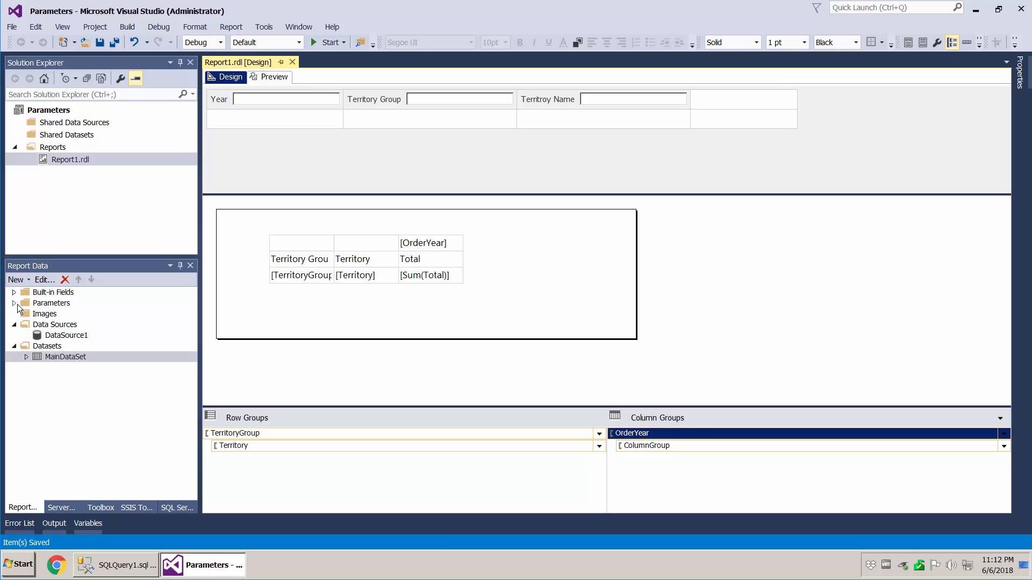
pyautogui.rightClick(51, 349)
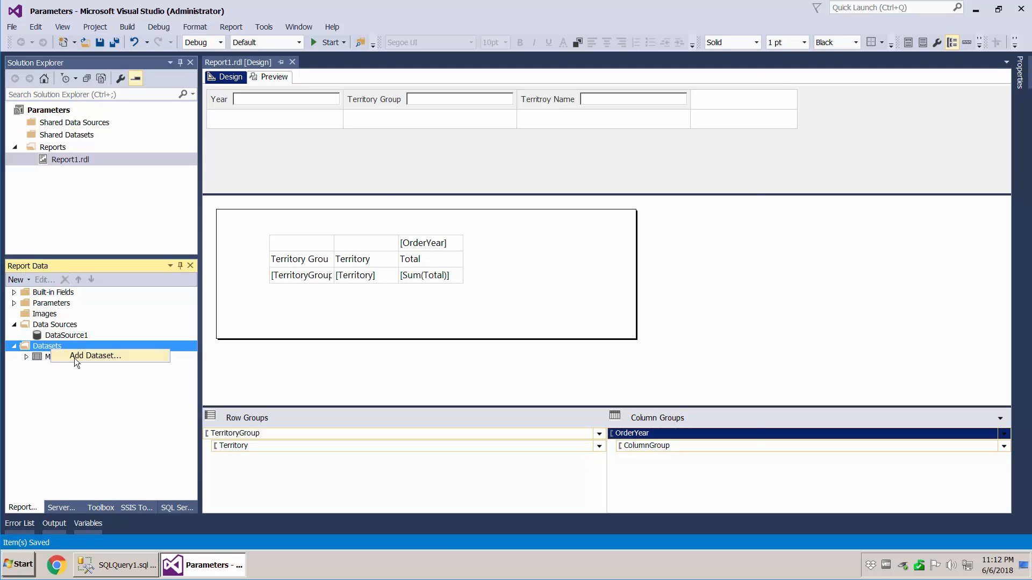
pyautogui.click(86, 355)
pyautogui.click(426, 171)
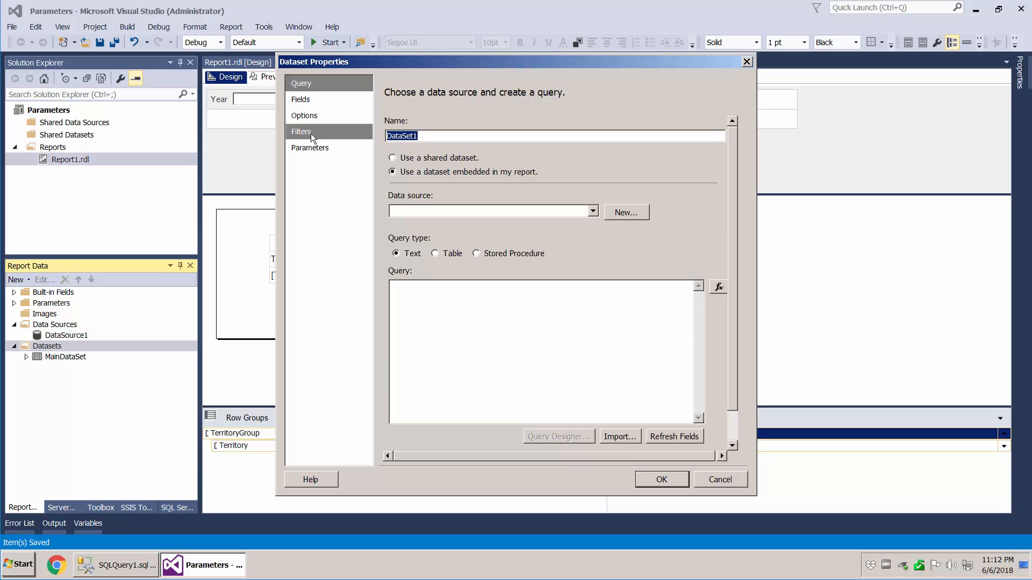
pyautogui.write('YearParam')
pyautogui.press('Tab')
pyautogui.press('Tab')
pyautogui.click(490, 210)
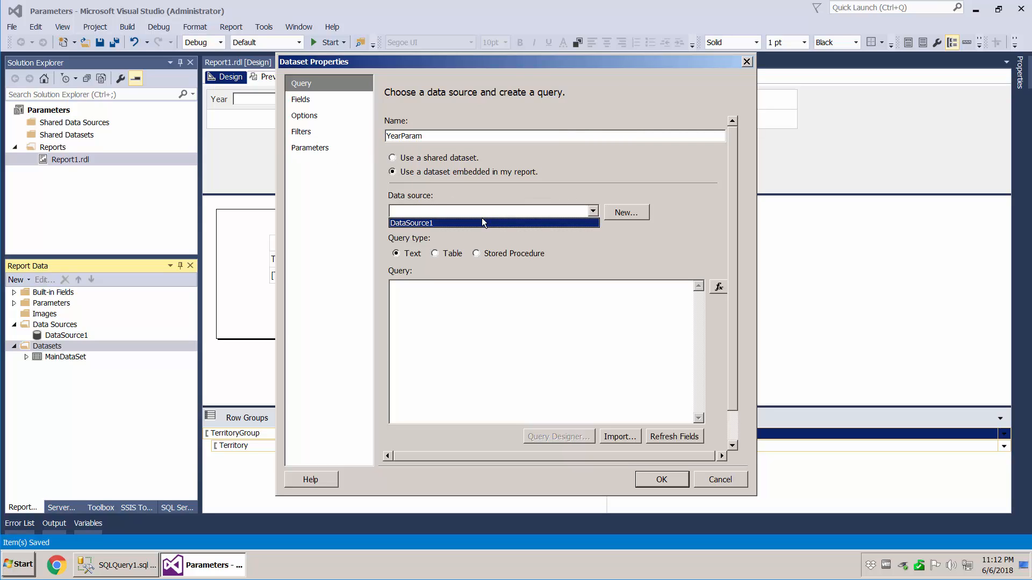
pyautogui.click(482, 223)
pyautogui.click(469, 298)
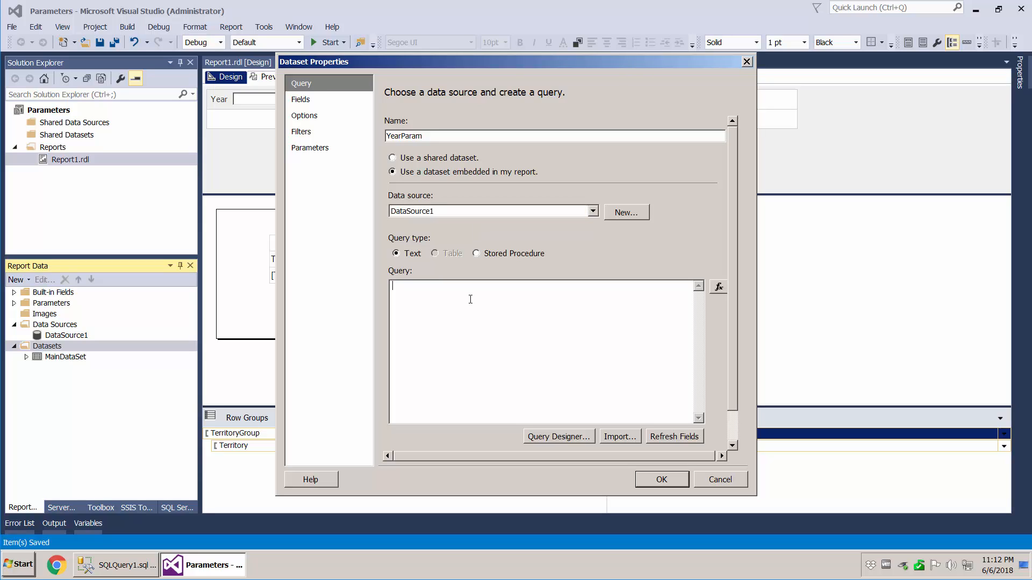
# Write the YearParam query in Query Designer as SELECT YEAR(OrderDate) FROM Sales.SalesOrderHear and try to run it.
pyautogui.click(572, 436)
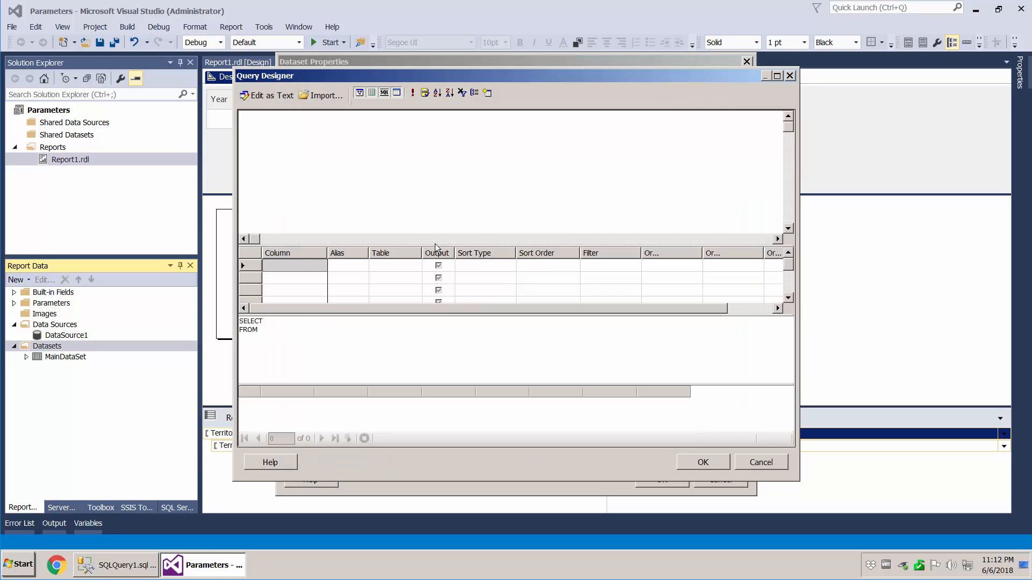
pyautogui.click(339, 337)
pyautogui.write('YEAR(soh.')
pyautogui.write('Order')
pyautogui.write('Date)')
pyautogui.press('BackSpace')
pyautogui.press('BackSpace')
pyautogui.press('BackSpace')
pyautogui.press('BackSpace')
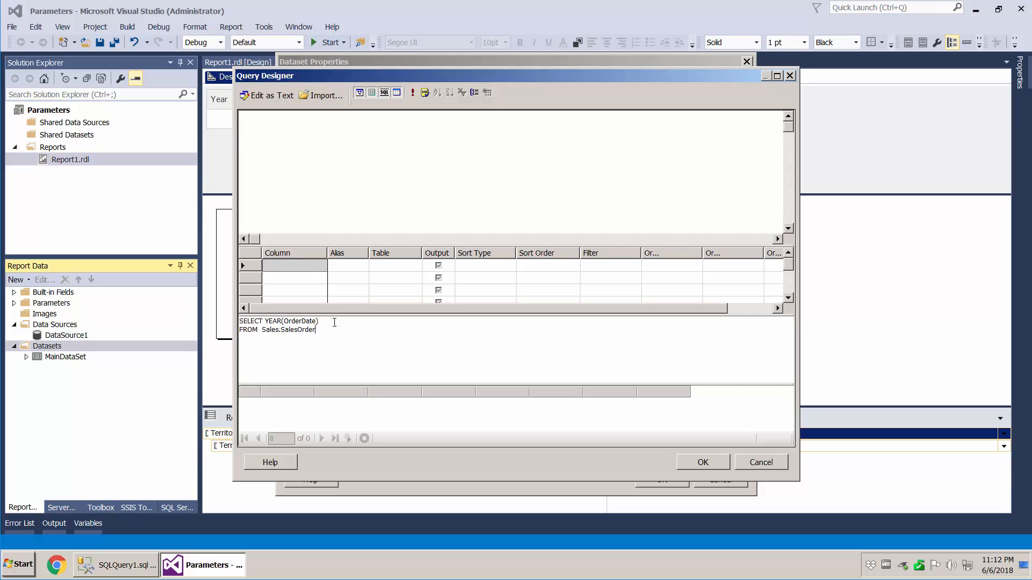
pyautogui.write('Hear')
pyautogui.click(412, 93)
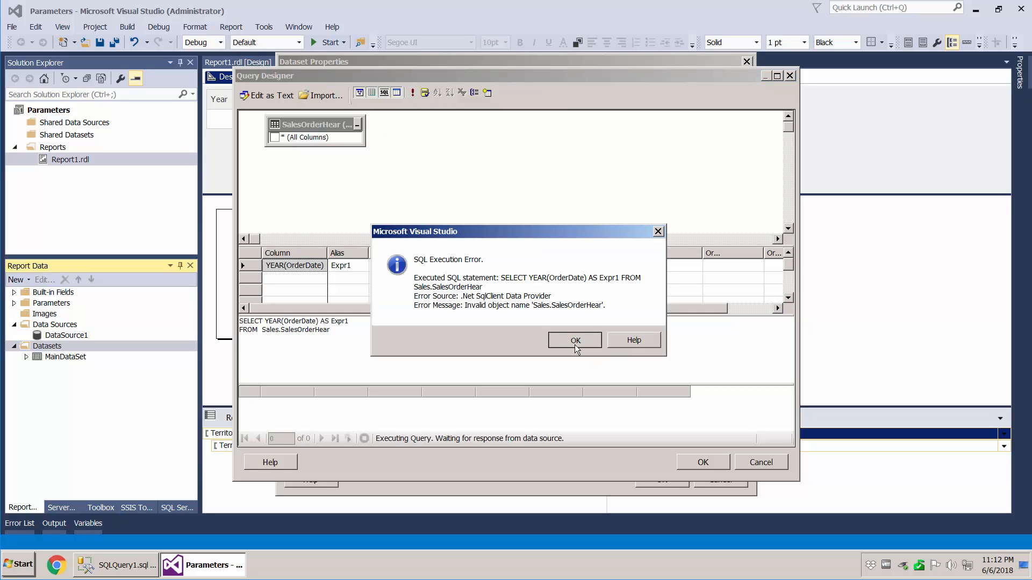
pyautogui.click(575, 344)
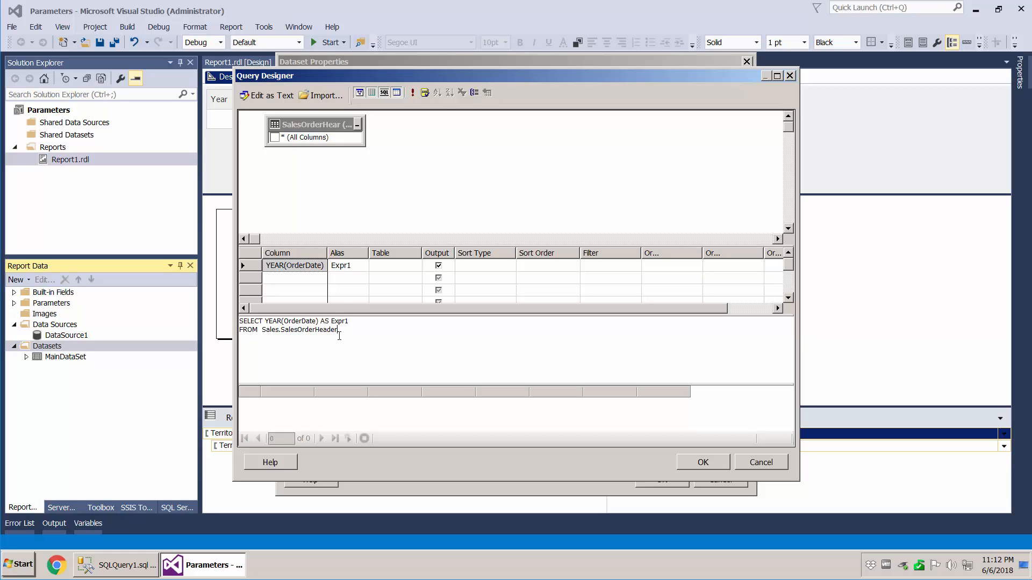
# Run the YearParam query with the table name corrected to Sales.SalesOrderHeader, and save the dataset.
pyautogui.click(412, 92)
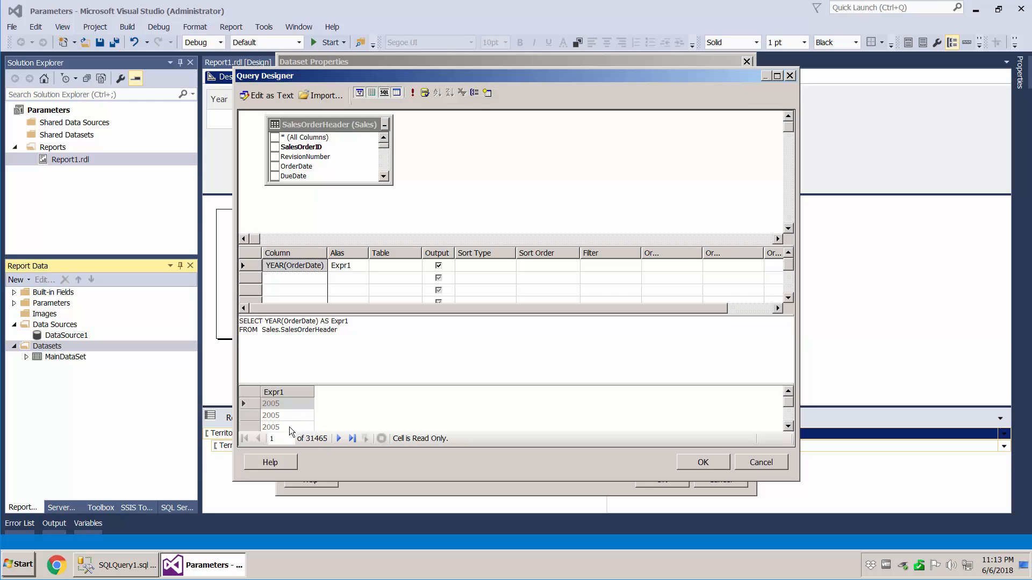
pyautogui.click(703, 463)
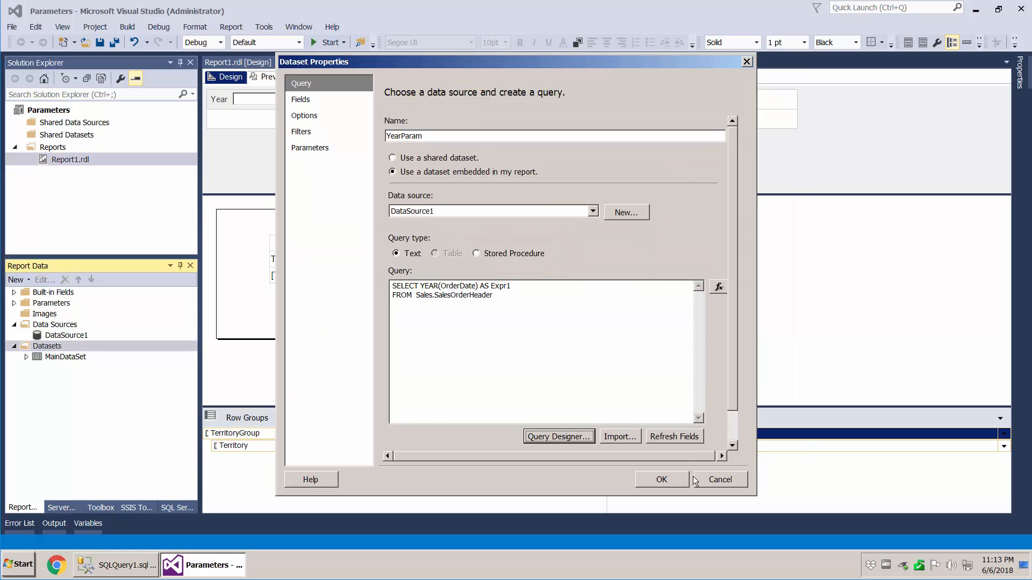
pyautogui.click(666, 479)
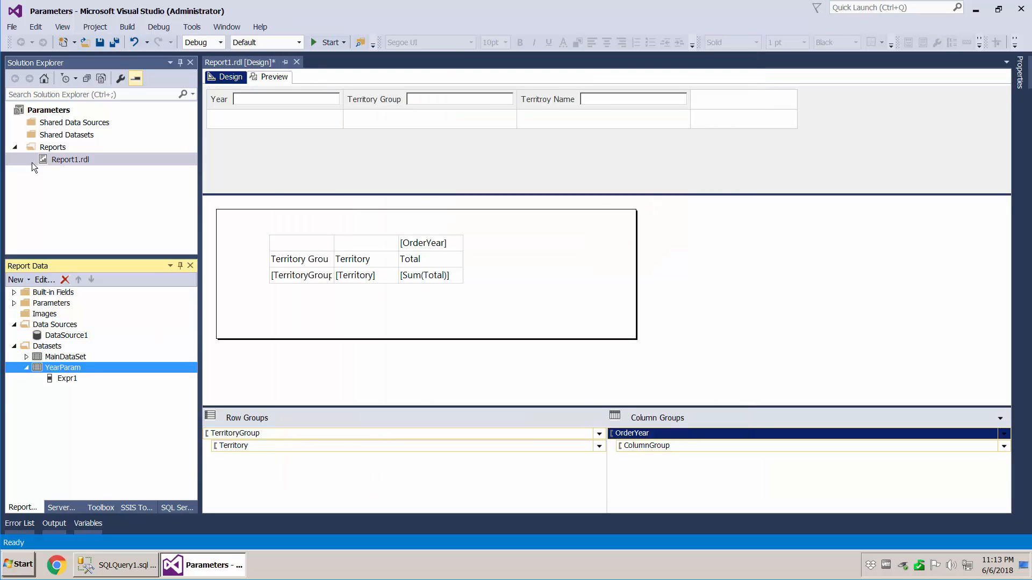
# Open the Year report parameter's properties and allow multiple values.
pyautogui.click(14, 303)
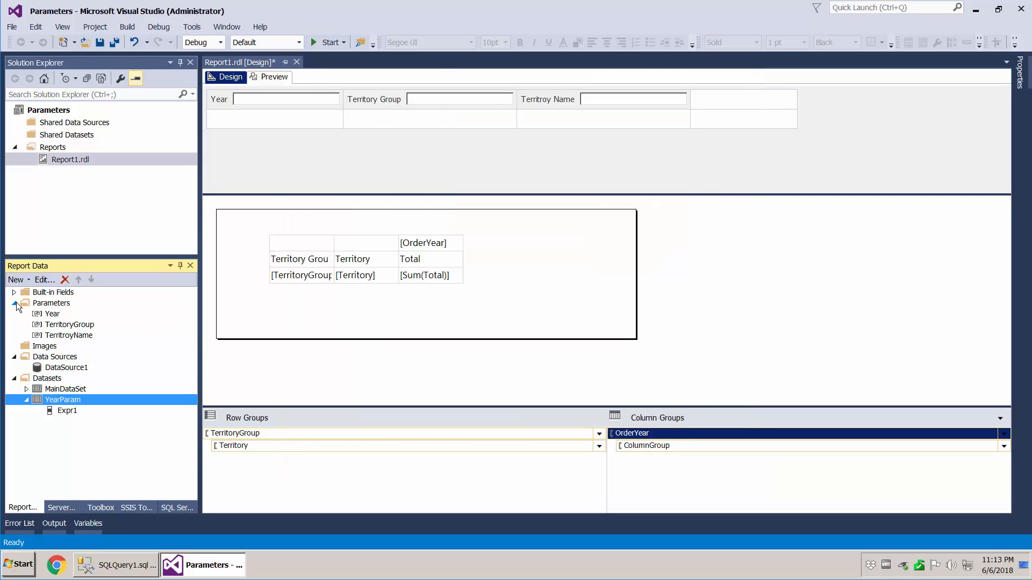
pyautogui.click(60, 315)
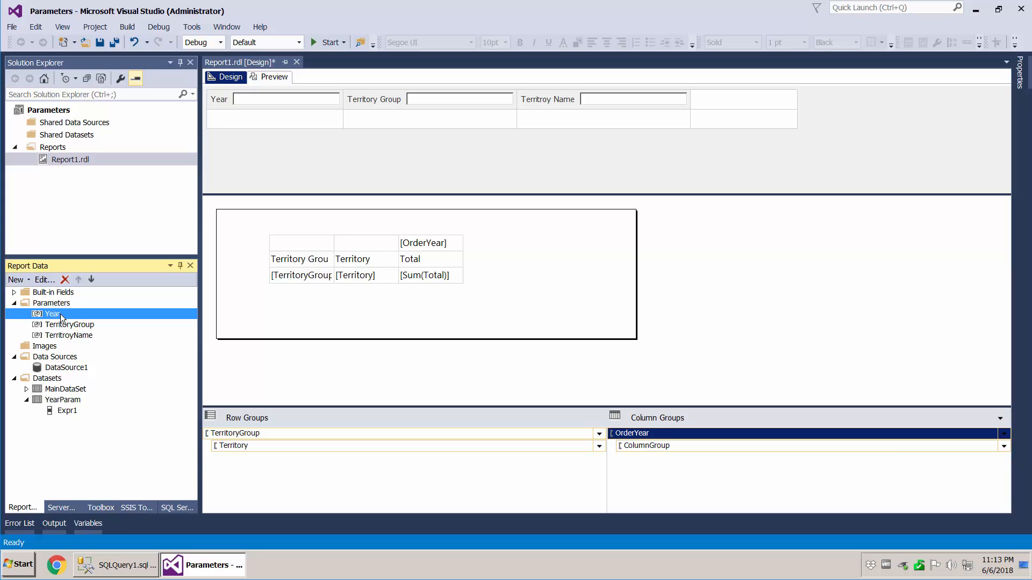
pyautogui.rightClick(60, 314)
pyautogui.doubleClick(49, 315)
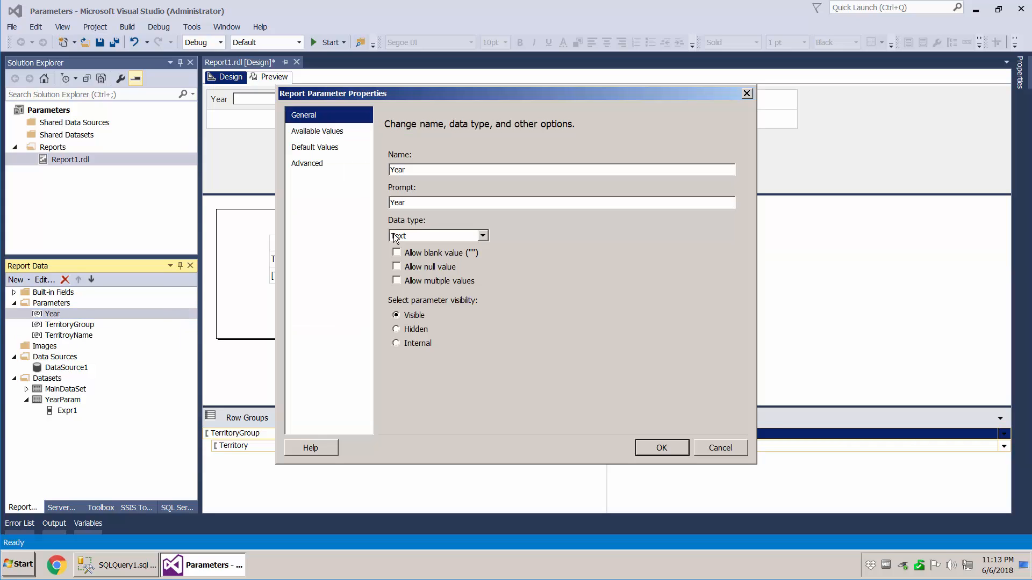
pyautogui.click(438, 281)
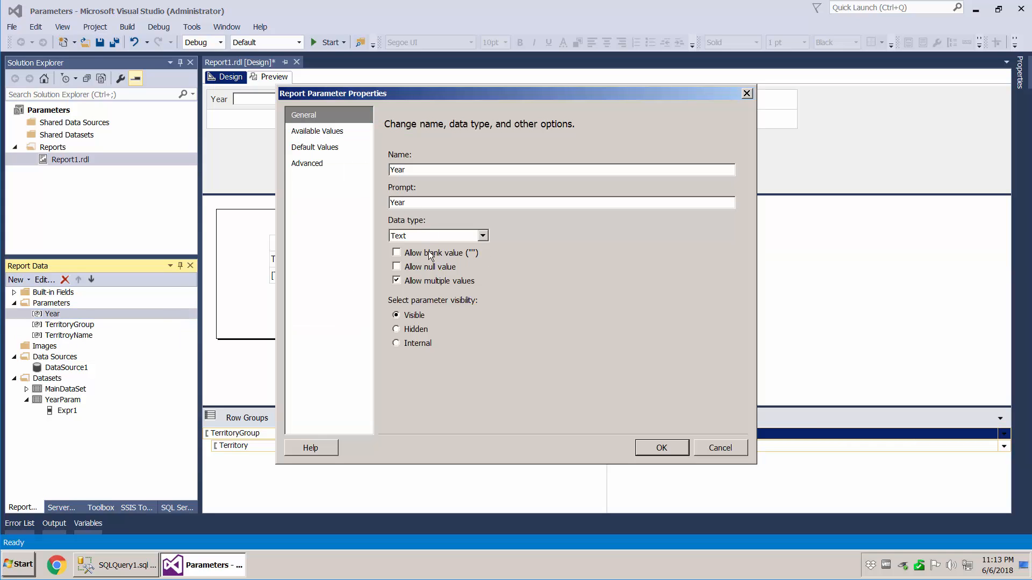
# Get the Year parameter's available values from the YearParam query, with Expr1 as both value field and label field.
pyautogui.click(341, 139)
pyautogui.click(418, 197)
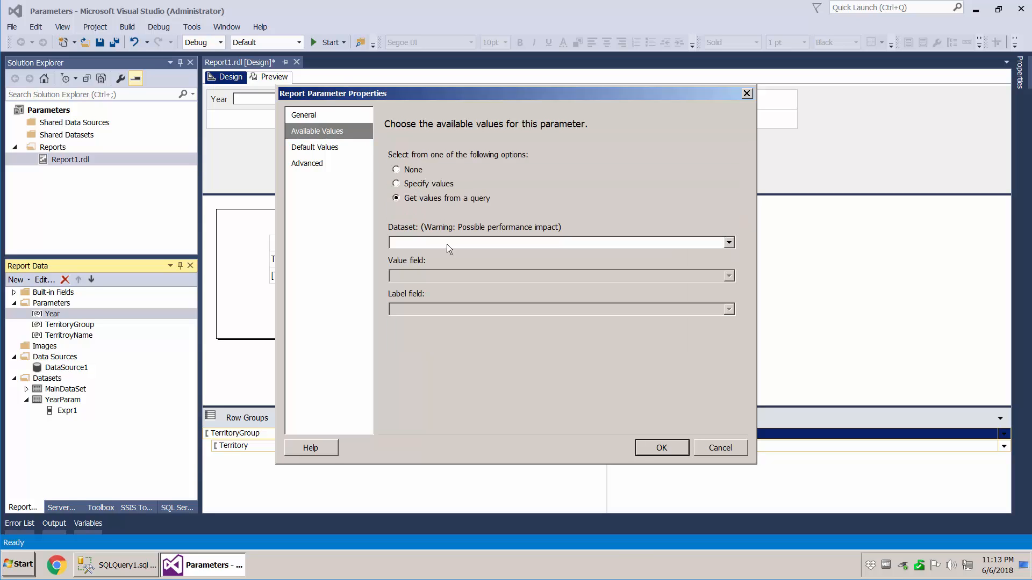
pyautogui.click(449, 243)
pyautogui.click(446, 264)
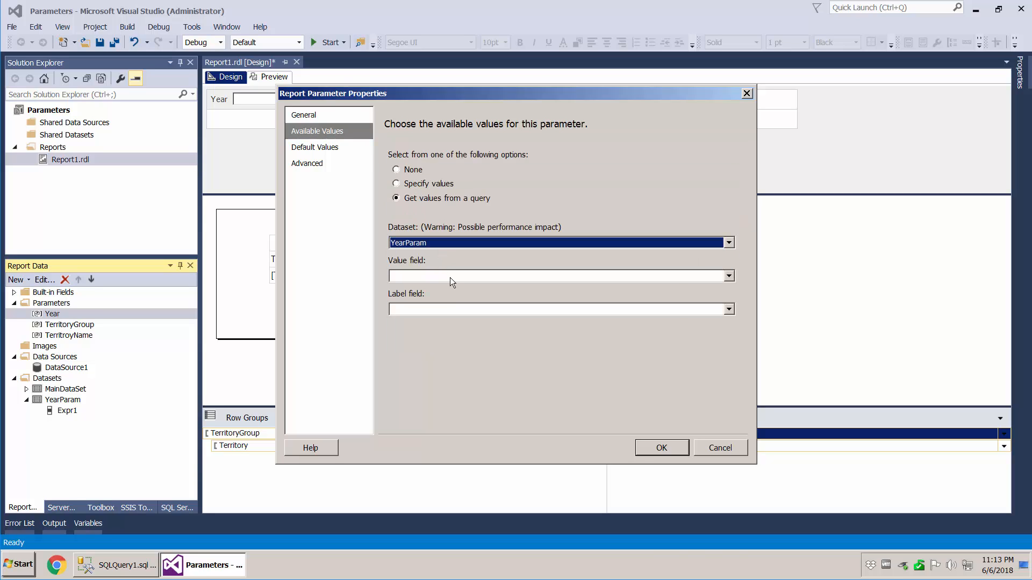
pyautogui.click(452, 276)
pyautogui.click(452, 289)
pyautogui.click(454, 311)
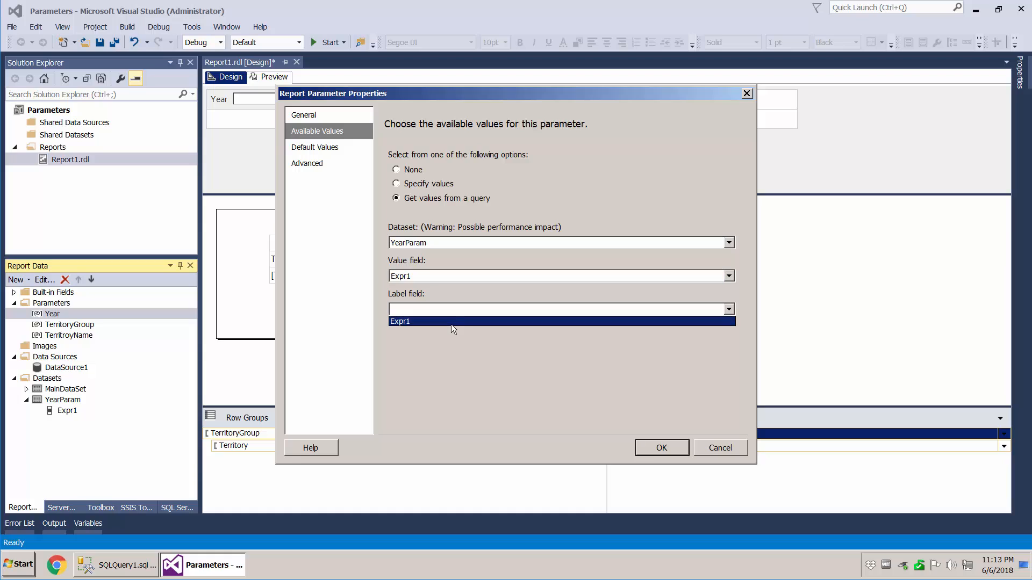
pyautogui.click(453, 322)
# Get the Year parameter's default values from the YearParam query using the Expr1 value field, and apply the parameter changes.
pyautogui.click(342, 151)
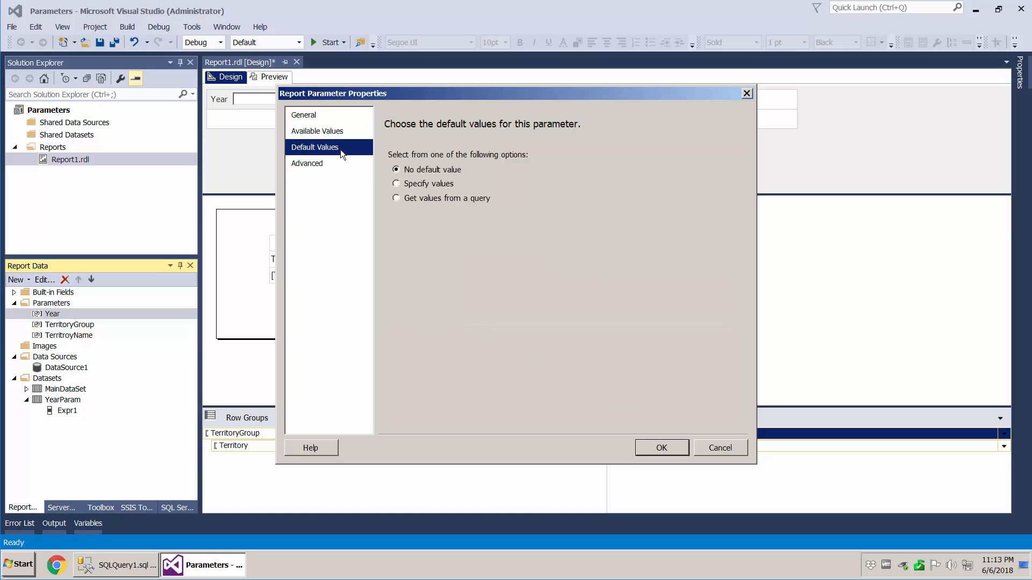
pyautogui.click(422, 199)
pyautogui.click(435, 243)
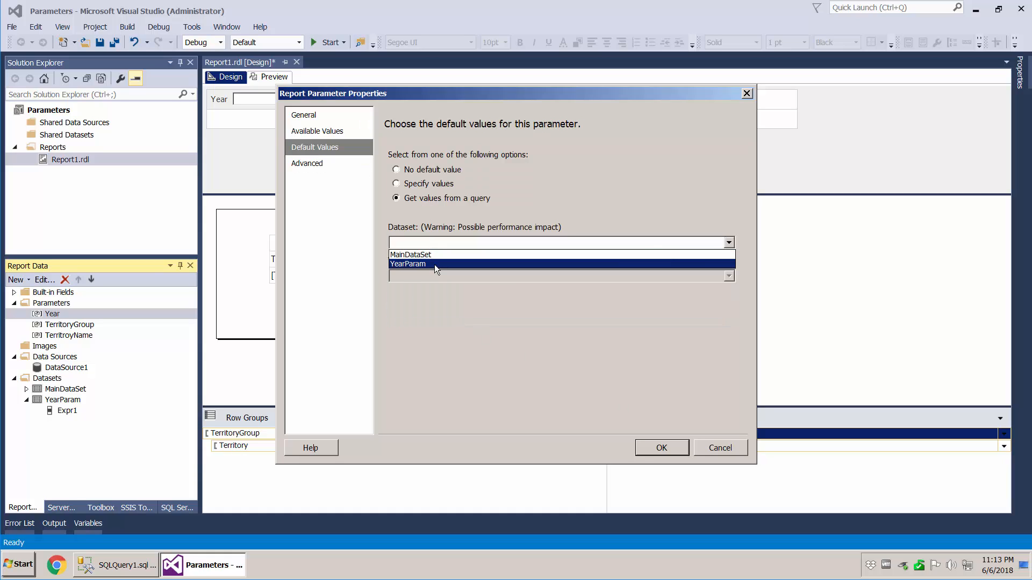
pyautogui.click(437, 269)
pyautogui.click(439, 275)
pyautogui.click(438, 289)
pyautogui.click(668, 450)
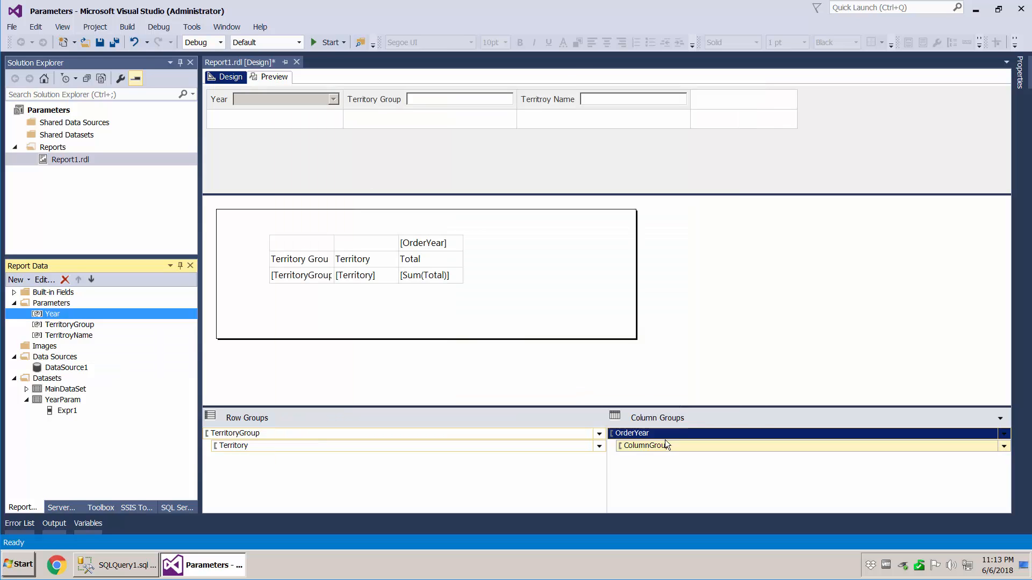
# Preview the report and inspect the choices offered in the Year parameter's list.
pyautogui.click(275, 77)
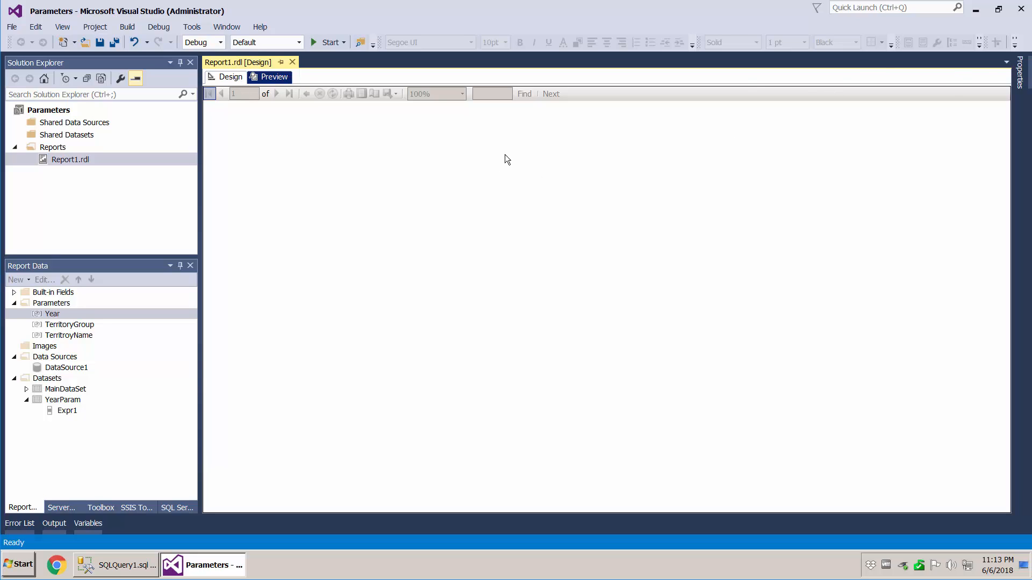
pyautogui.click(226, 76)
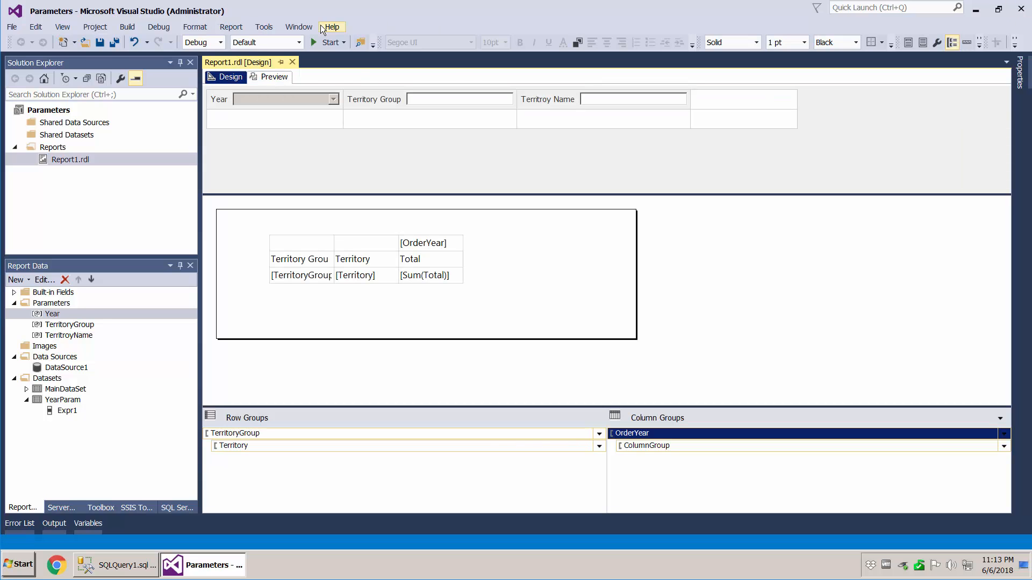
pyautogui.click(268, 77)
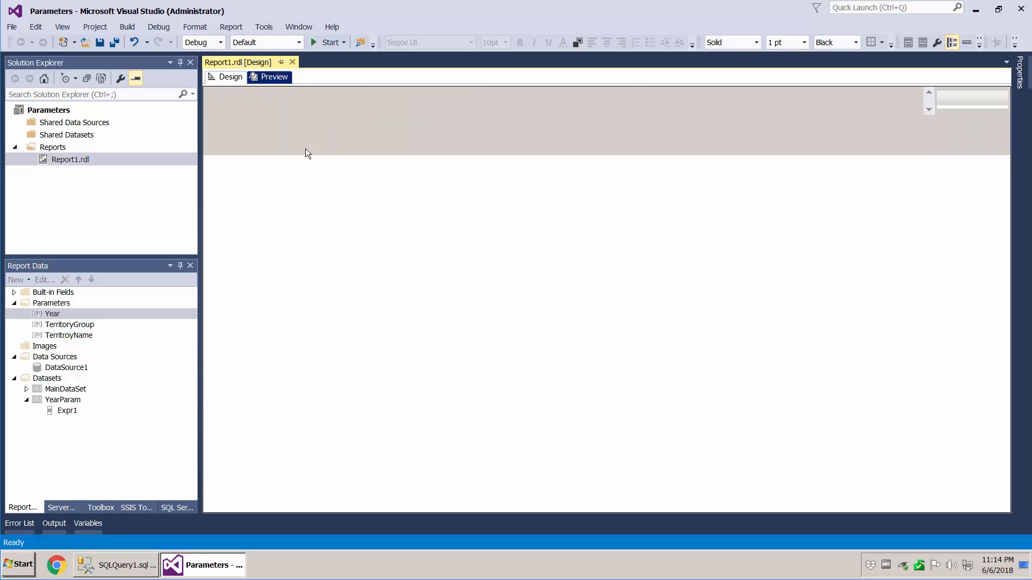
pyautogui.click(313, 98)
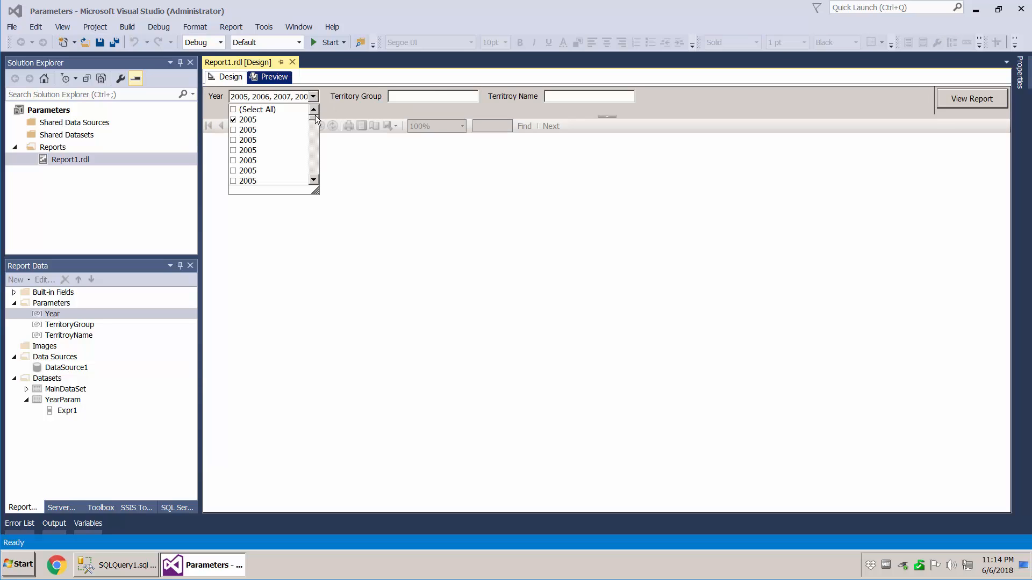
pyautogui.moveTo(316, 120)
pyautogui.mouseDown()
pyautogui.moveTo(318, 178)
pyautogui.moveTo(318, 110)
pyautogui.mouseUp()
pyautogui.click(379, 170)
# Return to the report design and review the Year parameter's available values, default values and advanced settings.
pyautogui.click(225, 77)
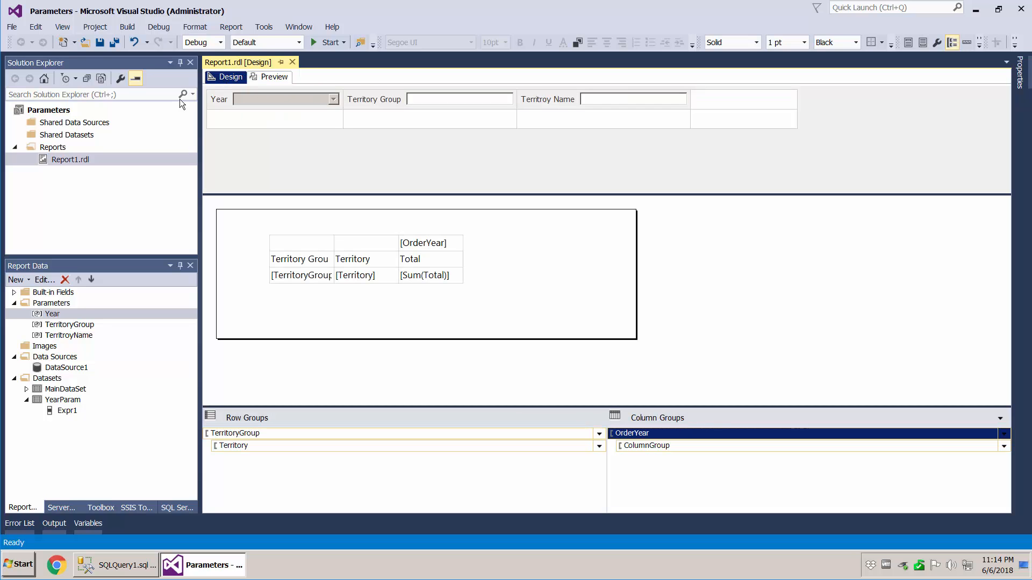
pyautogui.click(88, 315)
pyautogui.doubleClick(89, 316)
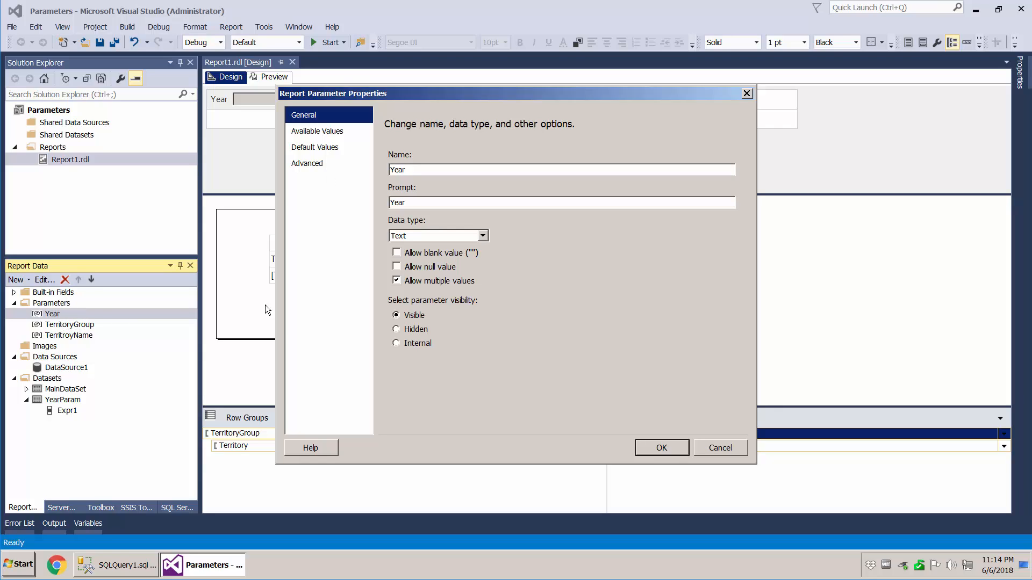
pyautogui.click(340, 132)
pyautogui.click(336, 147)
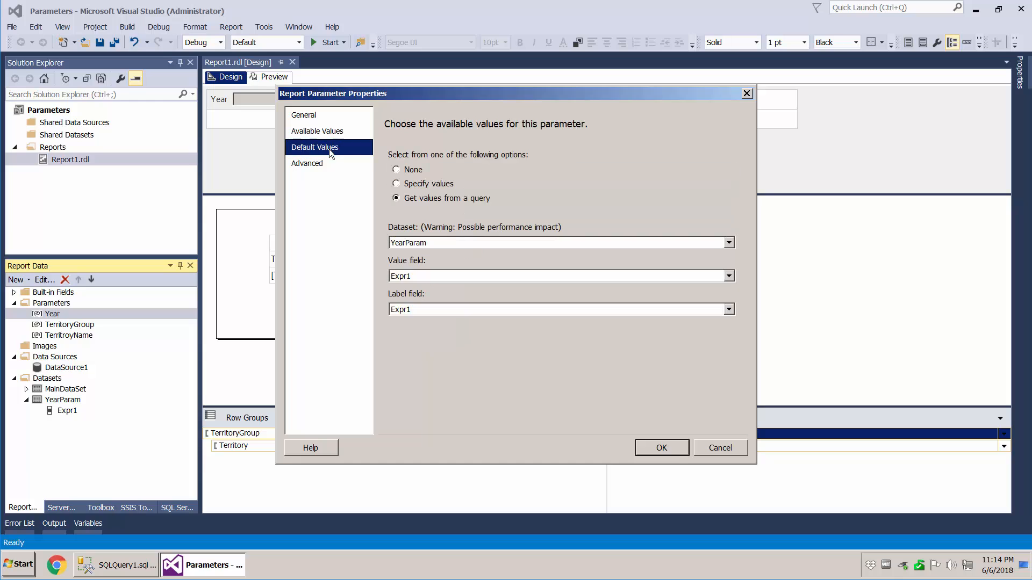
pyautogui.click(337, 164)
pyautogui.click(661, 447)
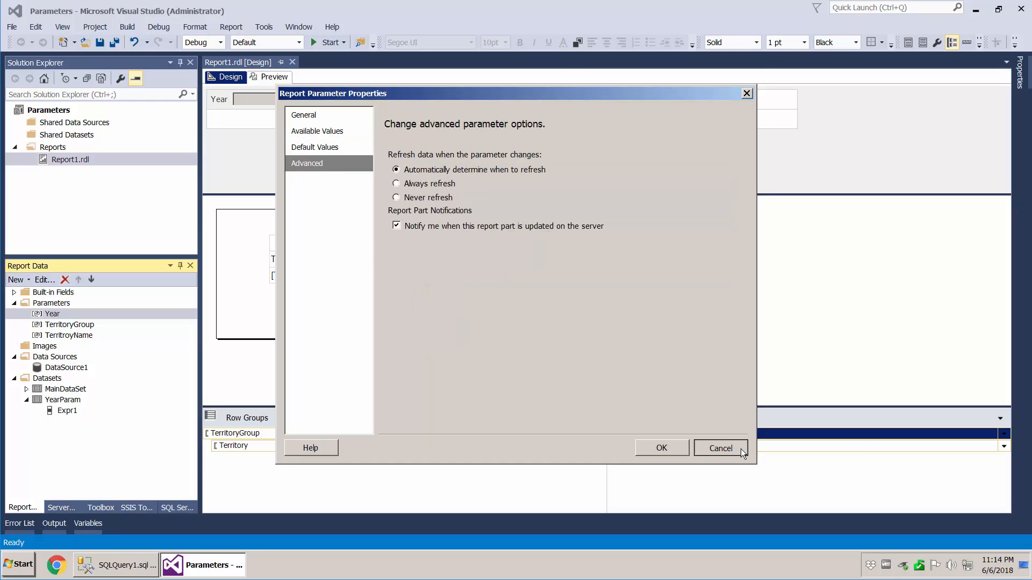
# Wrap YEAR(OrderDate) in DISTINCT( ) in the YearParam dataset's query.
pyautogui.doubleClick(63, 400)
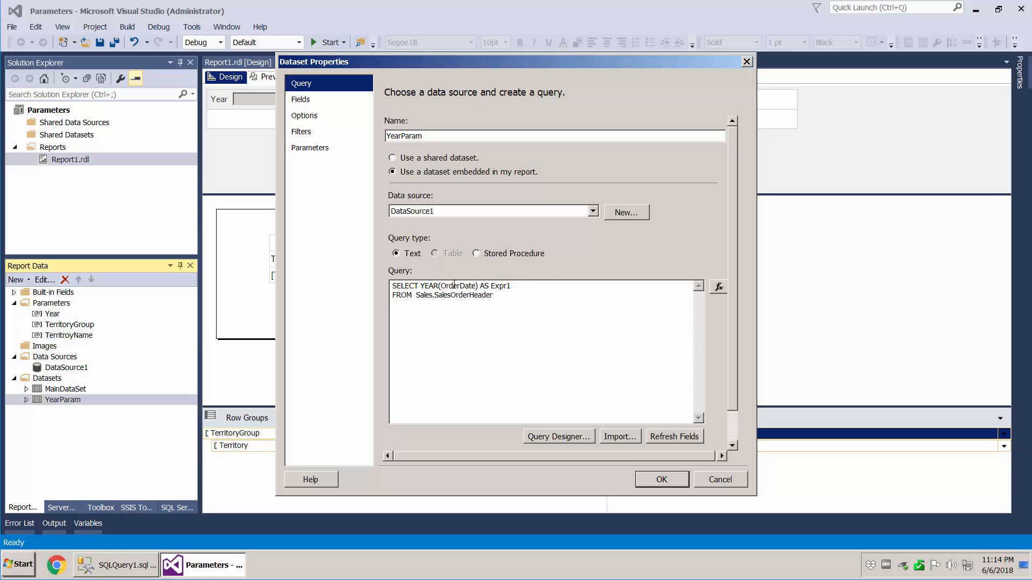
pyautogui.click(424, 288)
pyautogui.write('DIS')
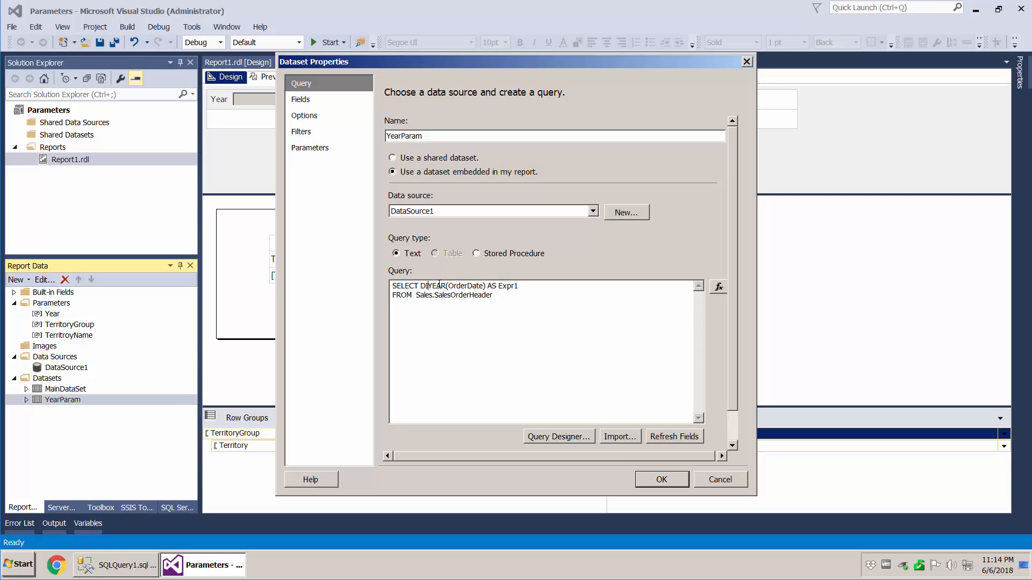
pyautogui.write('TINCT(')
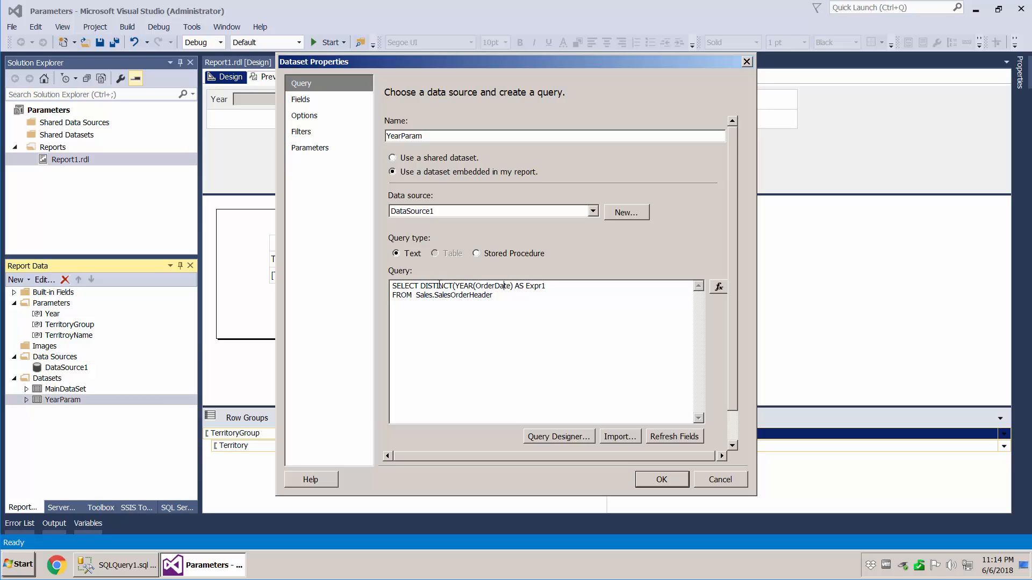
pyautogui.write(')')
# Rename the YearParam query's column alias to OrderYear, add an ORDER BY Year(OrderDate) DESC clause, and apply the dataset changes.
pyautogui.press('Delete')
pyautogui.press('Delete')
pyautogui.press('Delete')
pyautogui.press('Delete')
pyautogui.write('der')
pyautogui.press('BackSpace')
pyautogui.press('BackSpace')
pyautogui.press('BackSpace')
pyautogui.write('RDER BV')
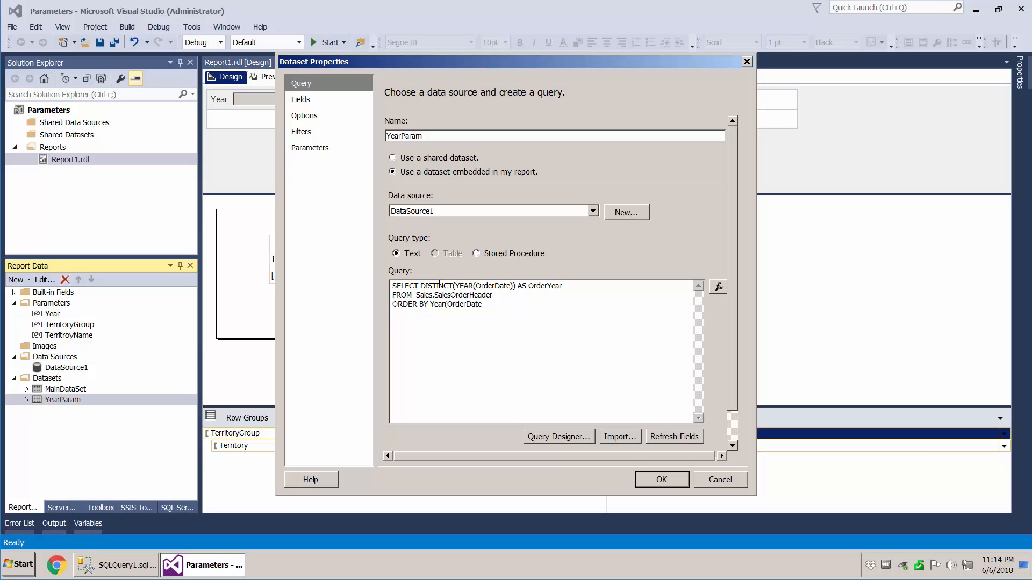
pyautogui.write('ESC')
pyautogui.click(661, 478)
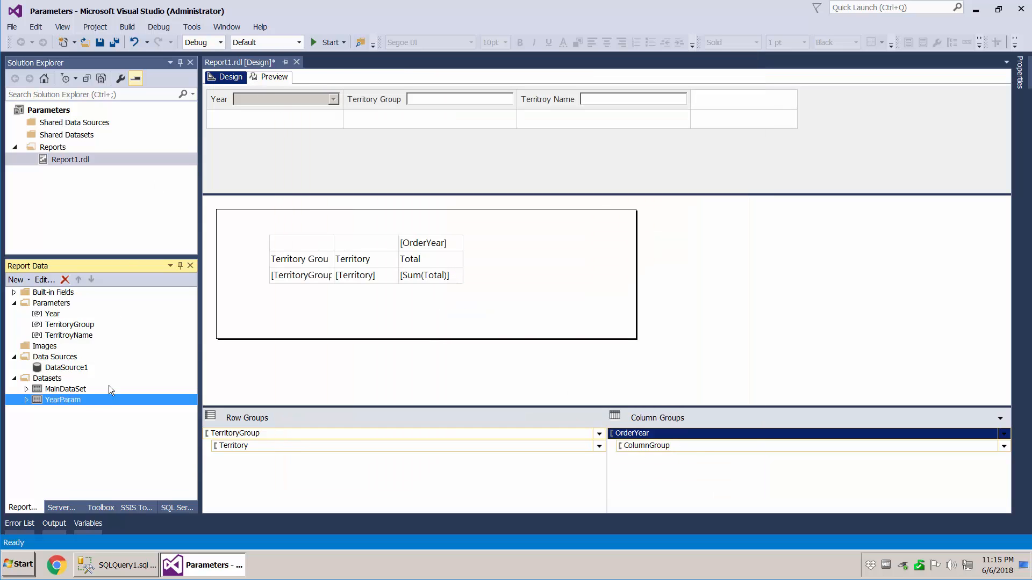
# Run the YearParam query in the Query Designer, accept the query and dataset, and save the report.
pyautogui.doubleClick(93, 401)
pyautogui.click(589, 438)
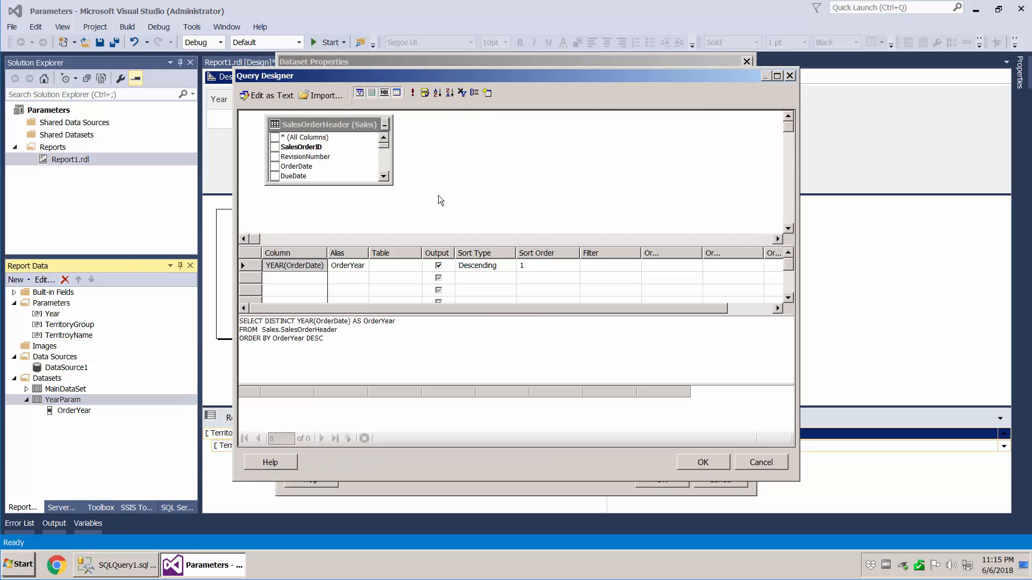
pyautogui.click(412, 93)
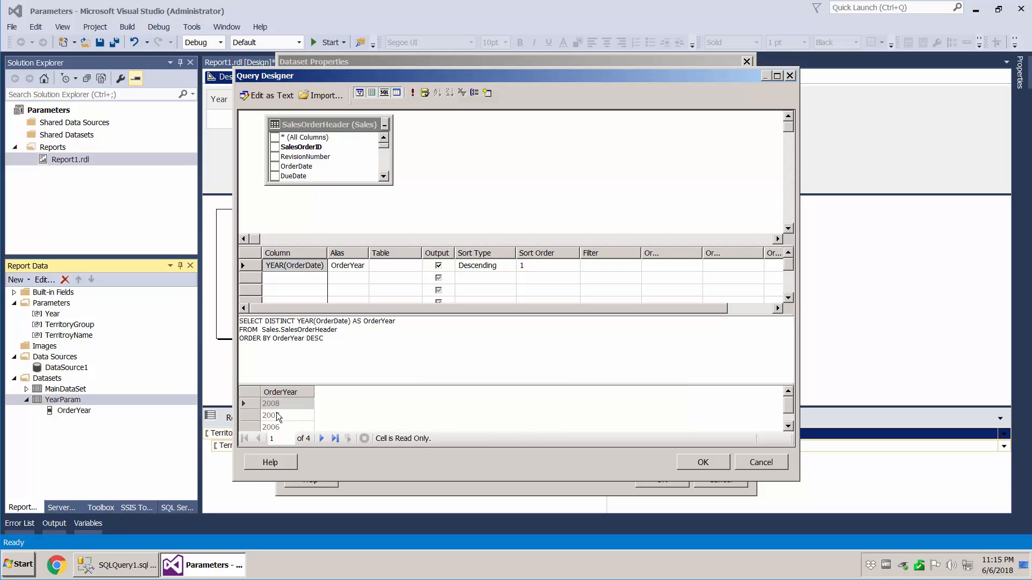
pyautogui.click(703, 463)
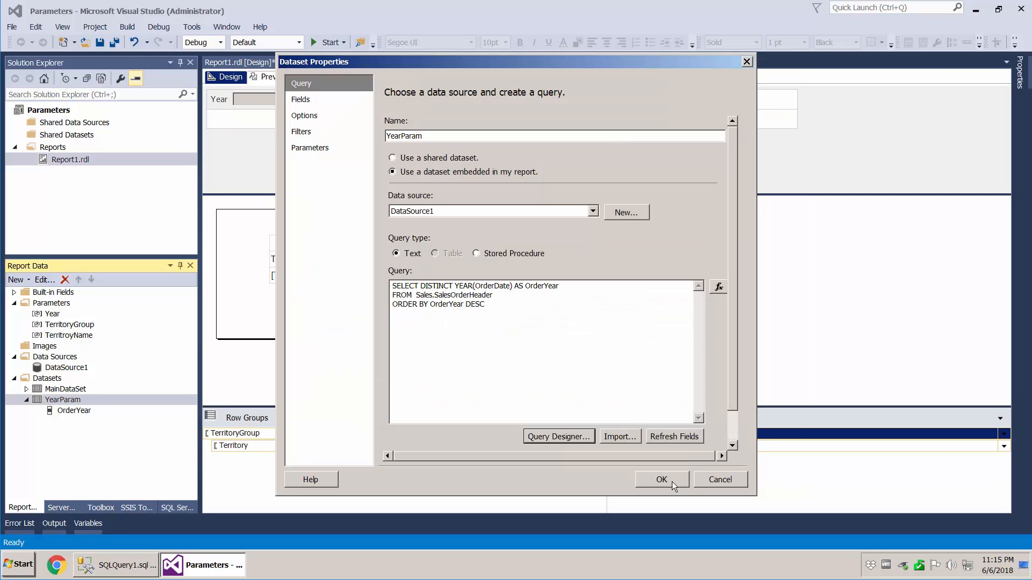
pyautogui.click(672, 482)
pyautogui.click(100, 43)
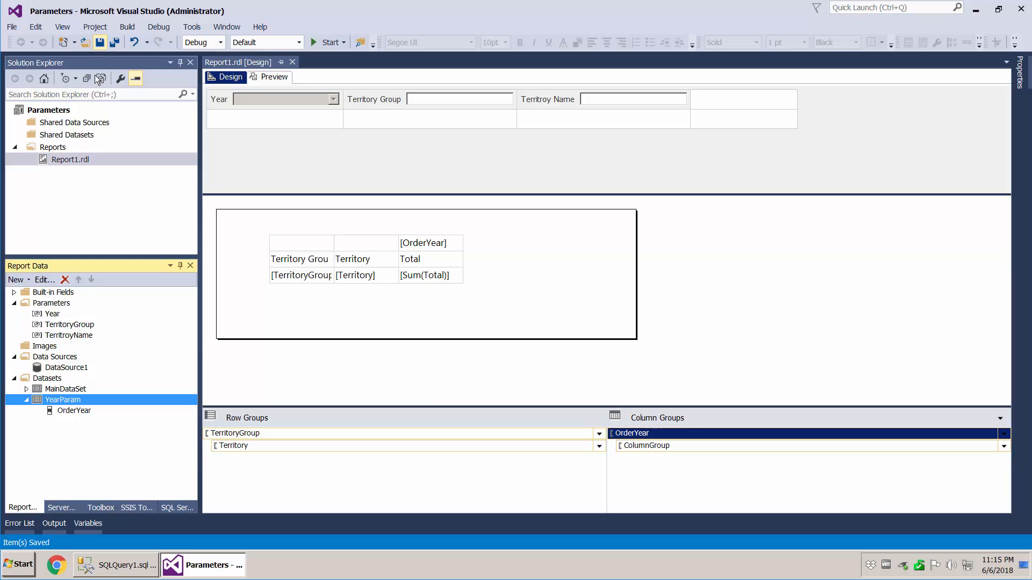
# Recheck the YearParam dataset's query, preview the report, and return to the design.
pyautogui.doubleClick(70, 404)
pyautogui.scroll(-1, 667, 433)
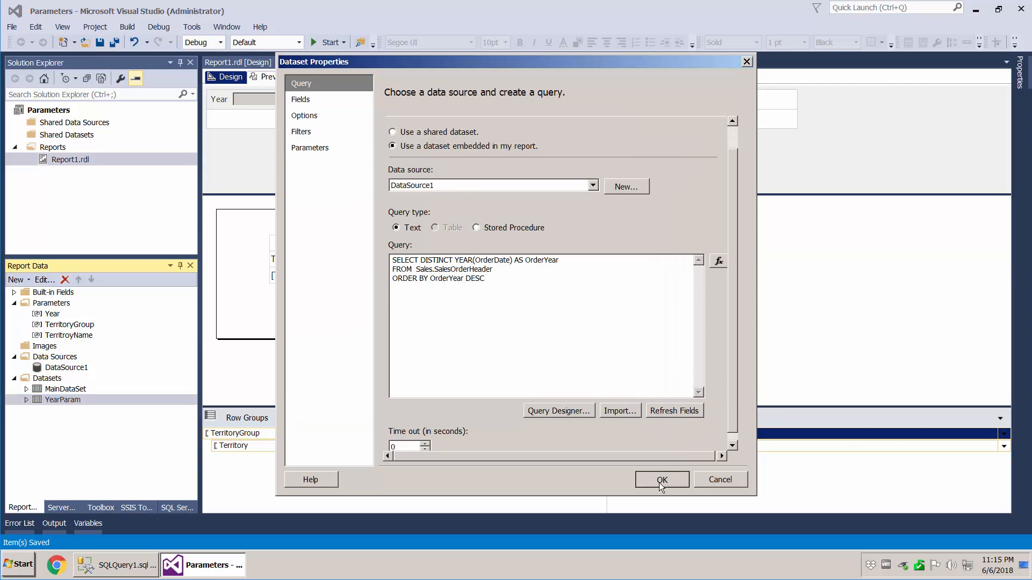
pyautogui.click(661, 480)
pyautogui.click(252, 78)
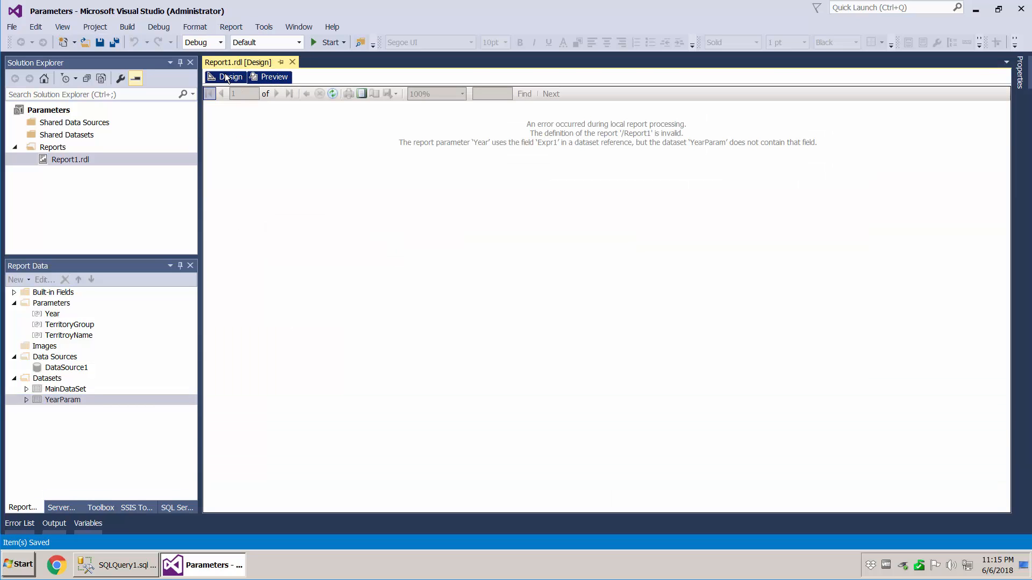
pyautogui.click(226, 78)
# Recheck the YearParam dataset and set both the value field and label field of the Year parameter's available values to OrderYear.
pyautogui.click(61, 316)
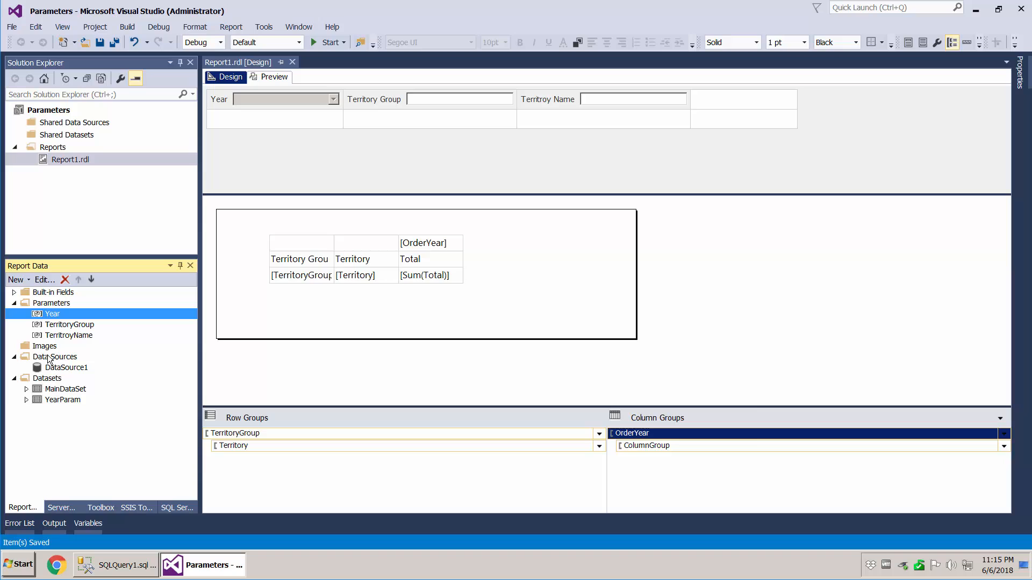
pyautogui.doubleClick(49, 402)
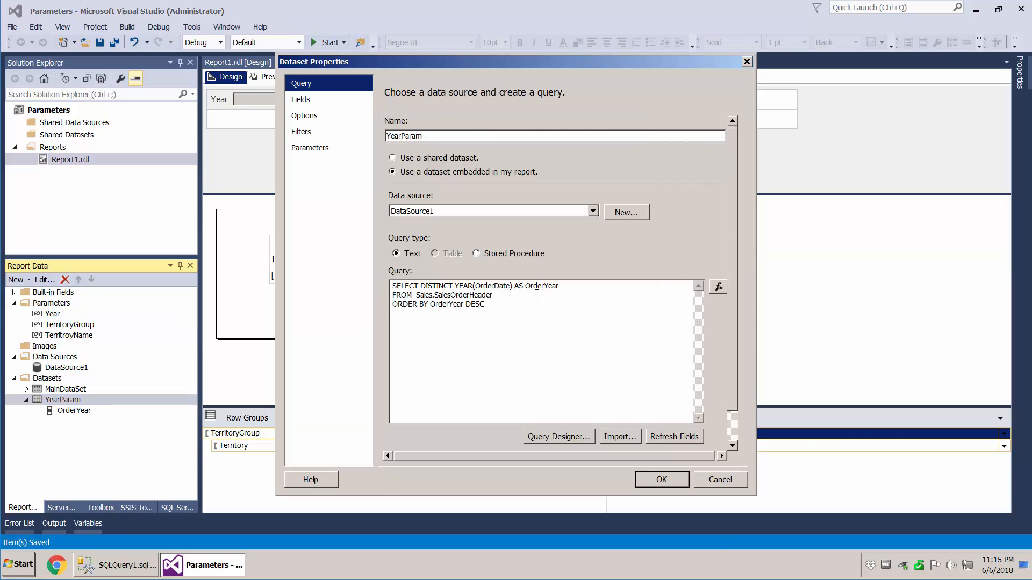
pyautogui.click(686, 480)
pyautogui.click(52, 316)
pyautogui.doubleClick(51, 316)
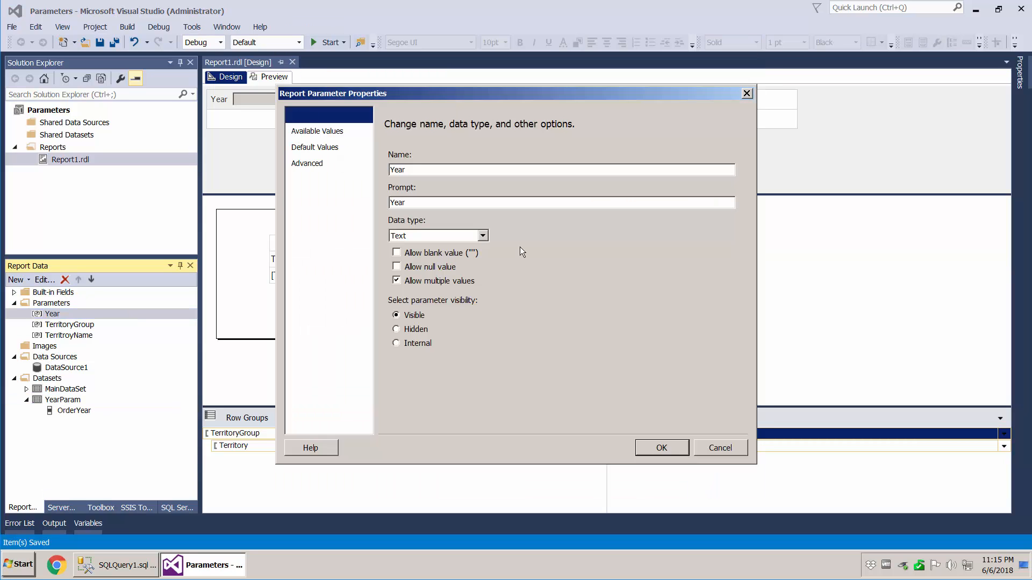
pyautogui.click(321, 134)
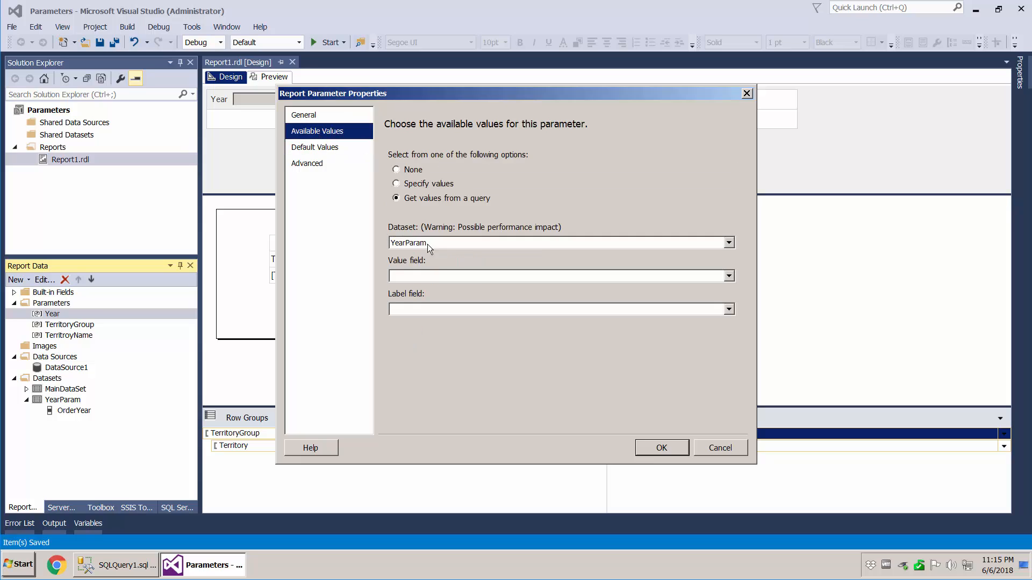
pyautogui.click(436, 277)
pyautogui.click(434, 289)
pyautogui.click(438, 308)
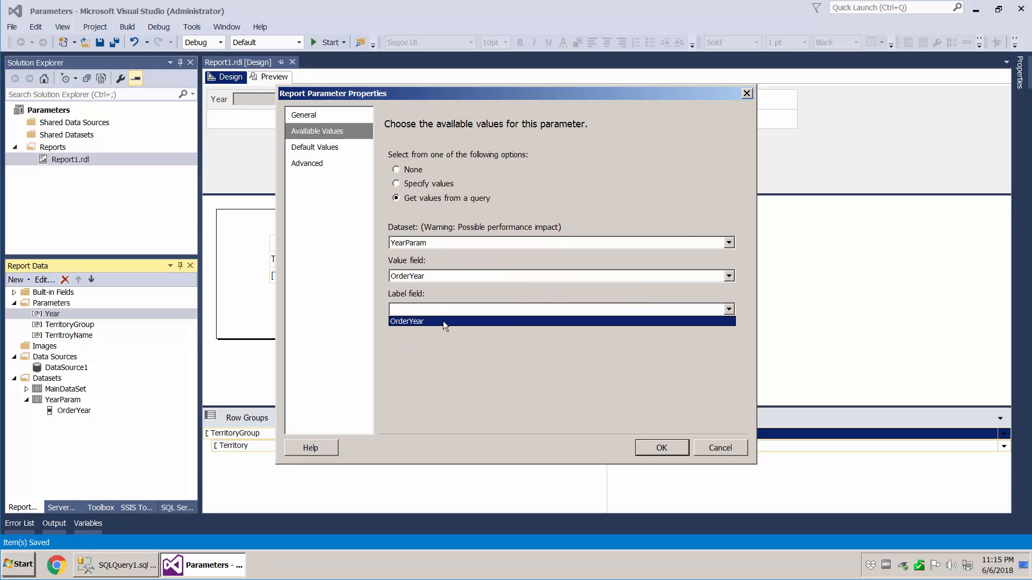
pyautogui.click(446, 320)
# Set the value field of the Year parameter's default values to OrderYear.
pyautogui.click(337, 150)
pyautogui.click(425, 276)
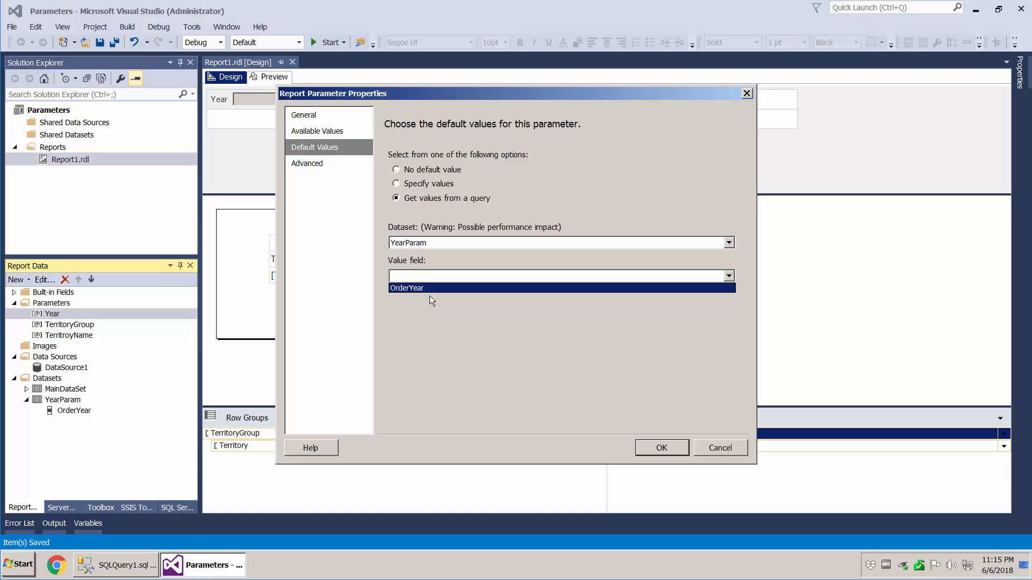
pyautogui.click(430, 289)
pyautogui.click(426, 280)
pyautogui.click(429, 289)
# Review the Year parameter's available-values dataset, value field and label field, apply the parameter settings, and save the report.
pyautogui.click(305, 129)
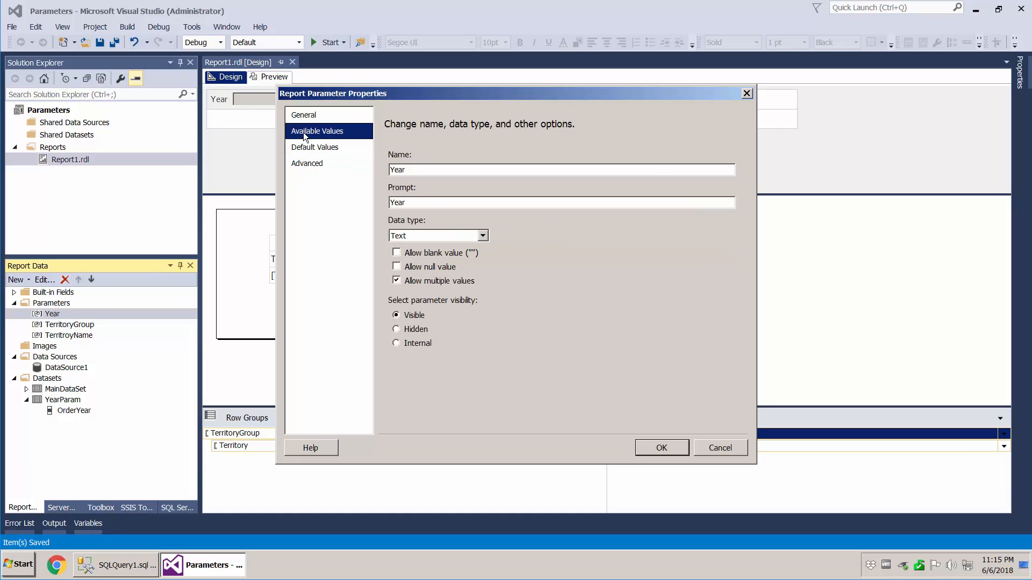
pyautogui.click(417, 243)
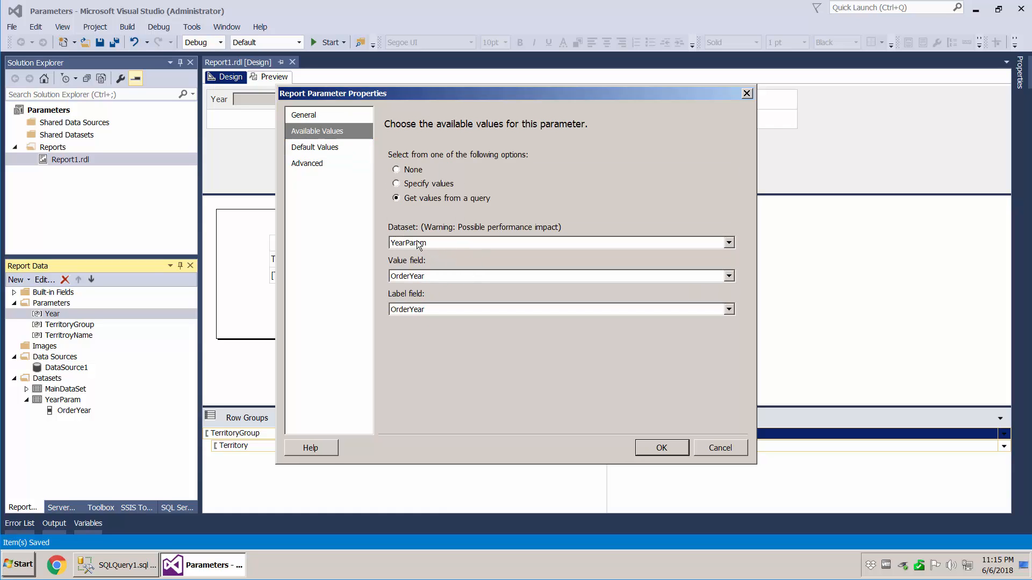
pyautogui.click(414, 253)
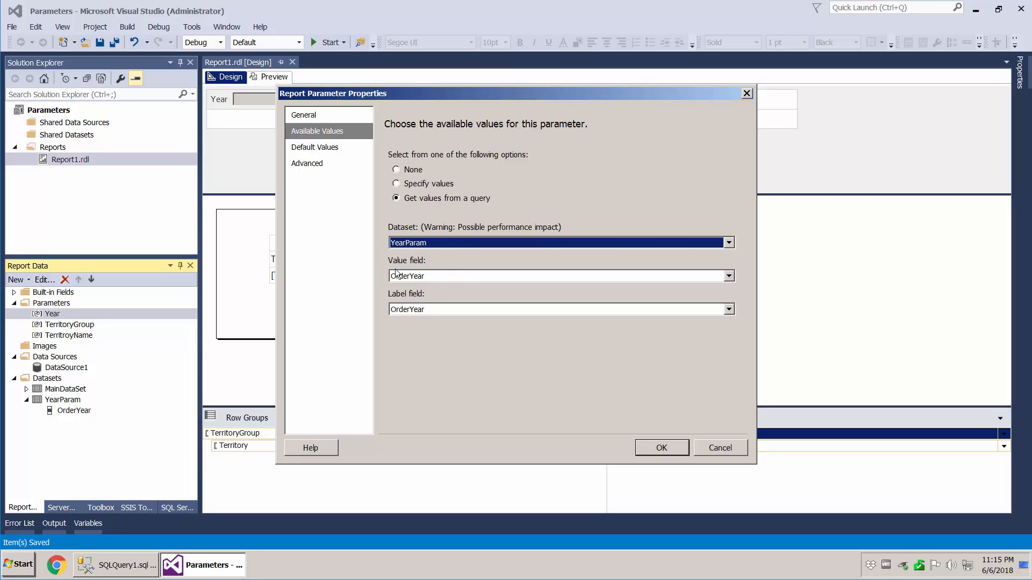
pyautogui.click(423, 281)
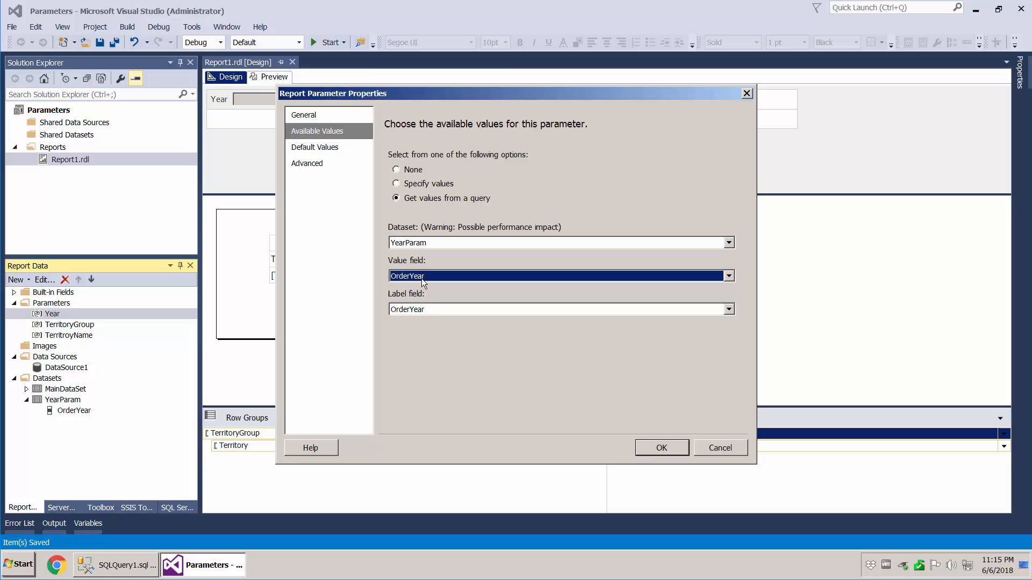
pyautogui.click(423, 310)
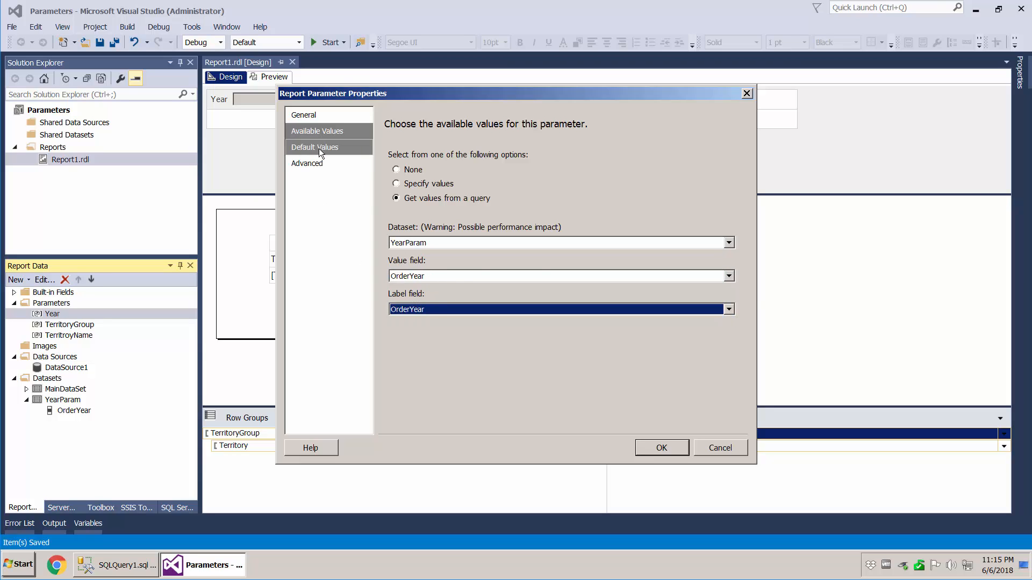
pyautogui.click(678, 449)
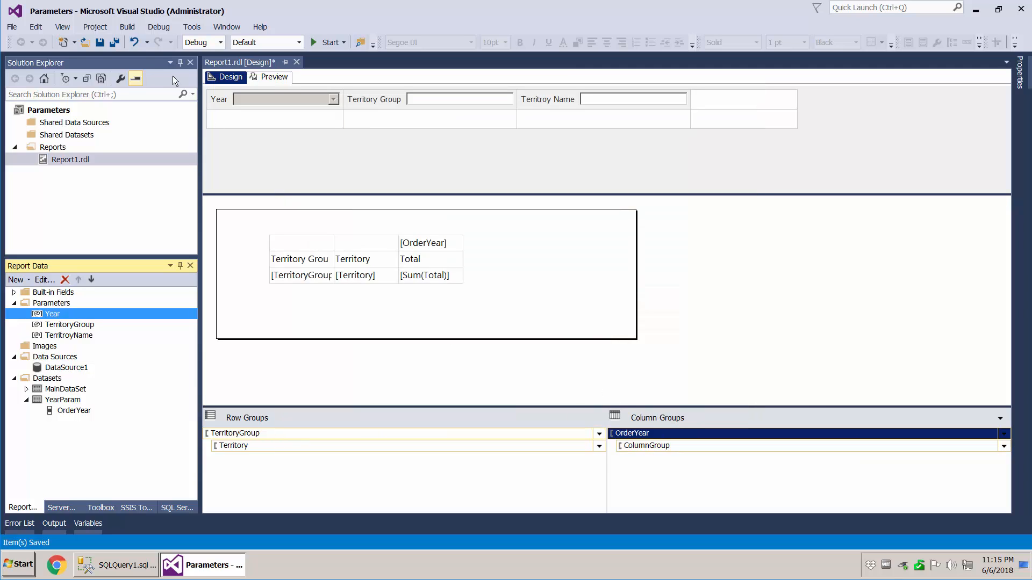
pyautogui.click(99, 42)
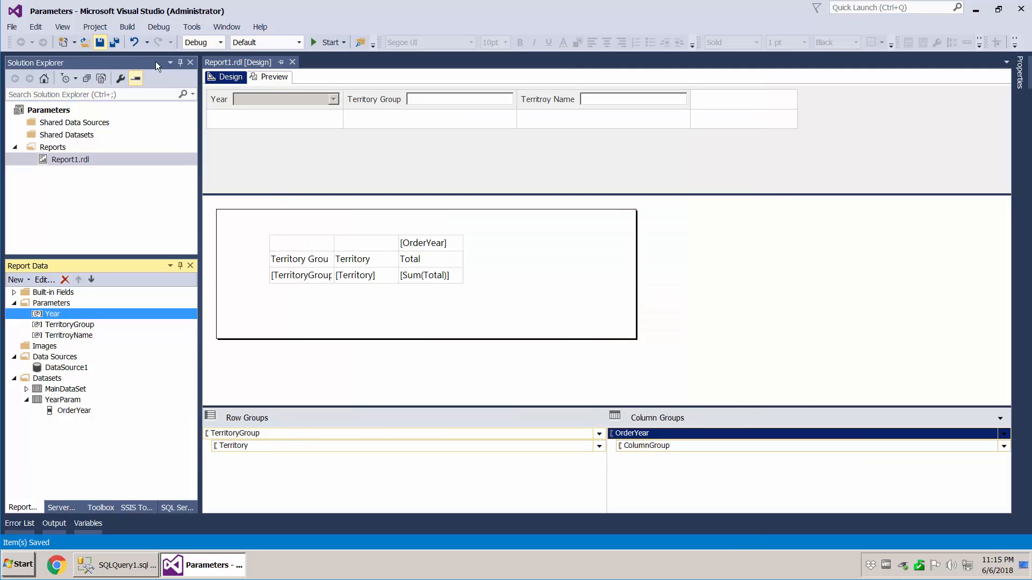
# Preview the report, try to view it without entering territory parameter values, and return to the design.
pyautogui.click(269, 77)
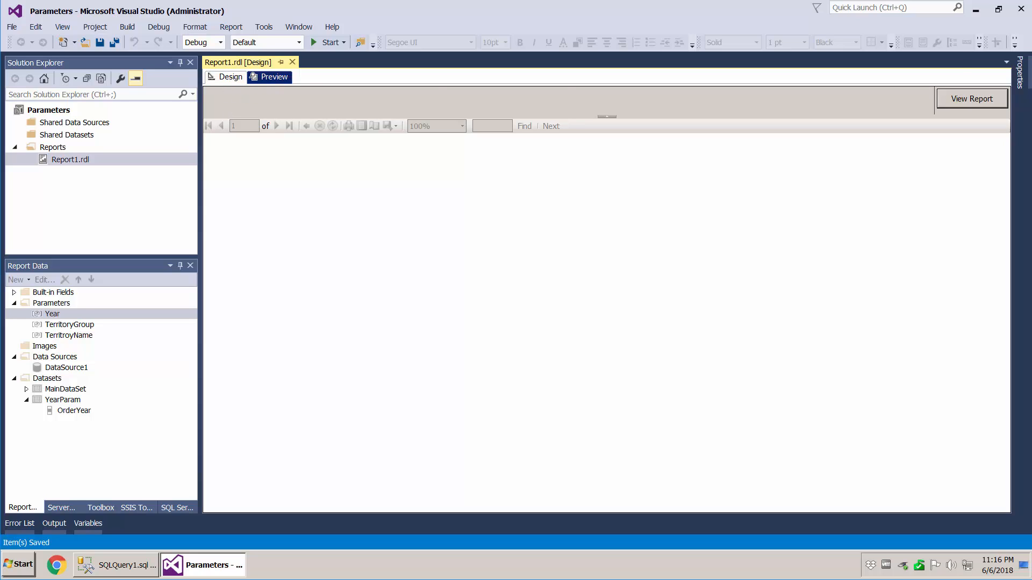
pyautogui.click(226, 77)
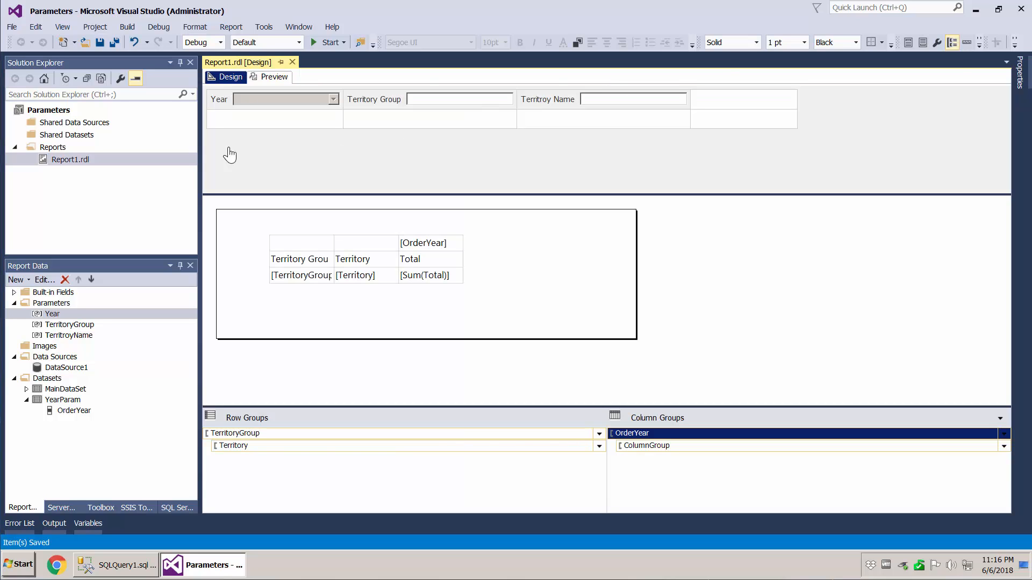
pyautogui.click(269, 78)
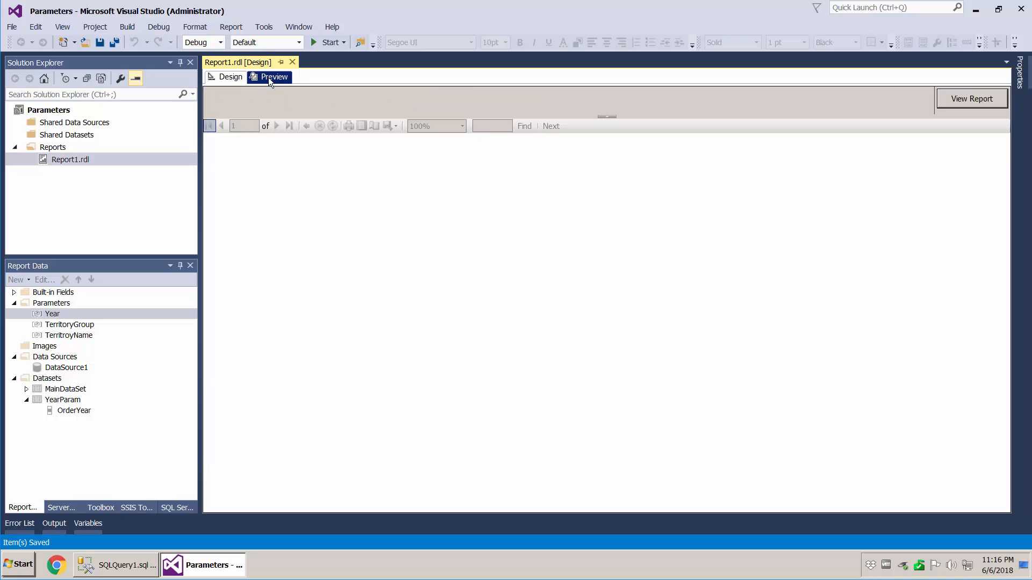
pyautogui.click(973, 102)
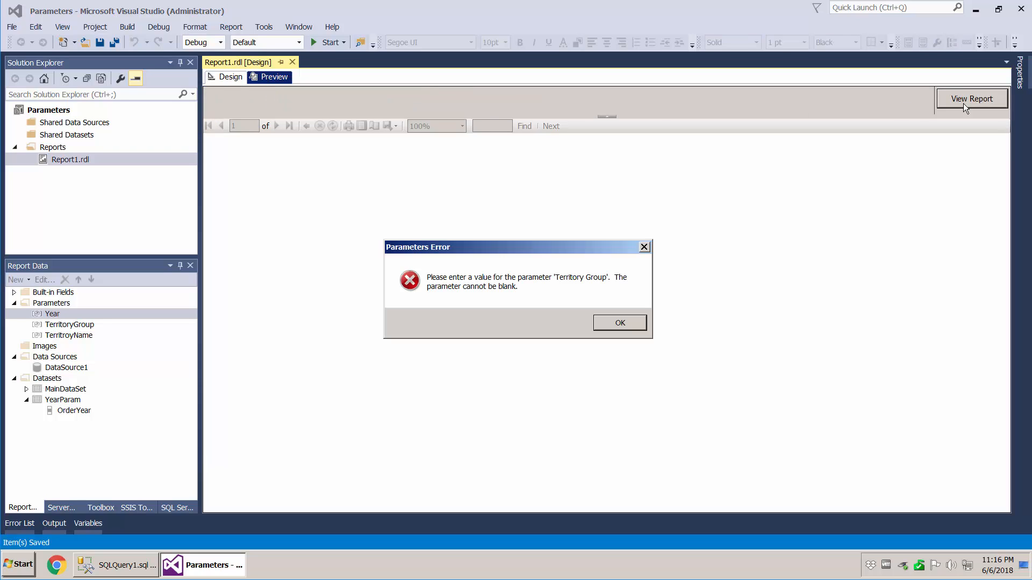
pyautogui.click(616, 323)
pyautogui.click(234, 78)
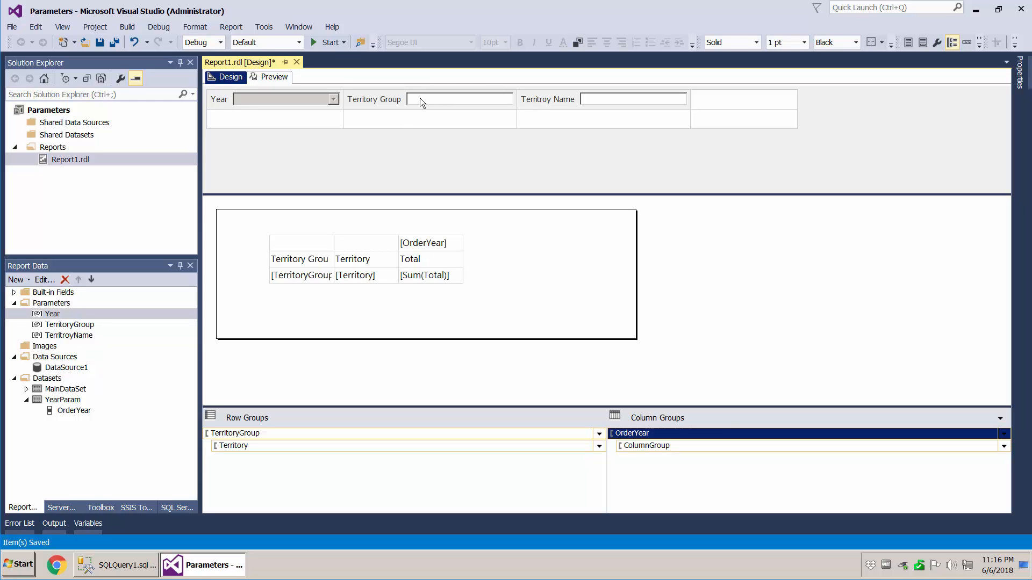
pyautogui.click(256, 77)
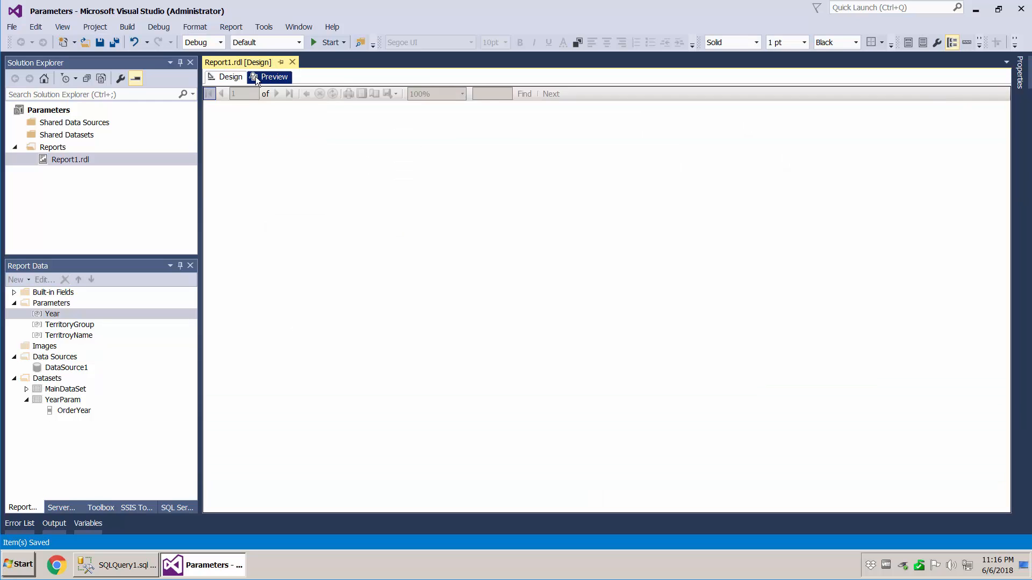
pyautogui.click(227, 79)
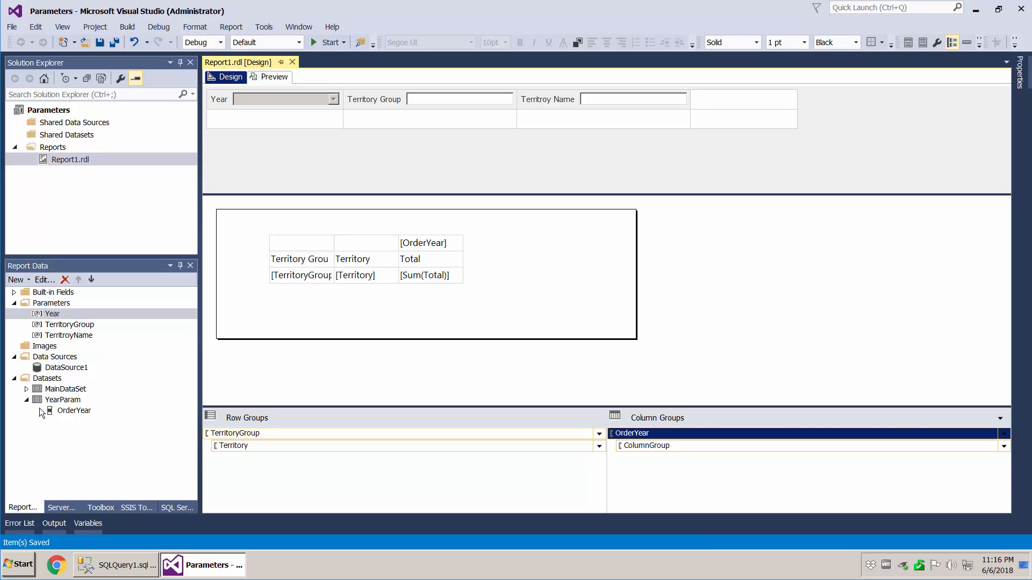
# Add an embedded dataset named TerritoryGroupParam that uses DataSource1.
pyautogui.click(82, 328)
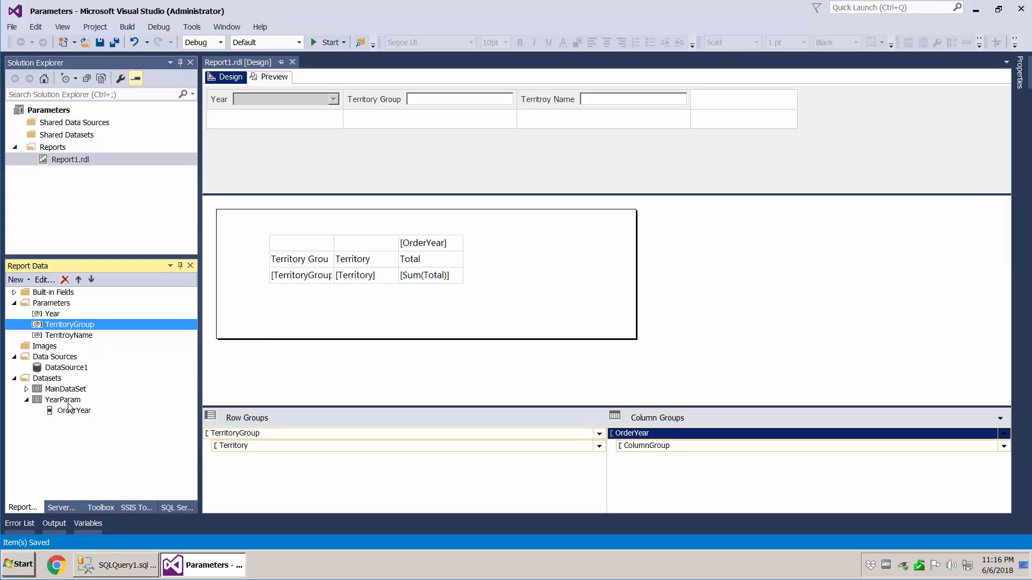
pyautogui.rightClick(56, 379)
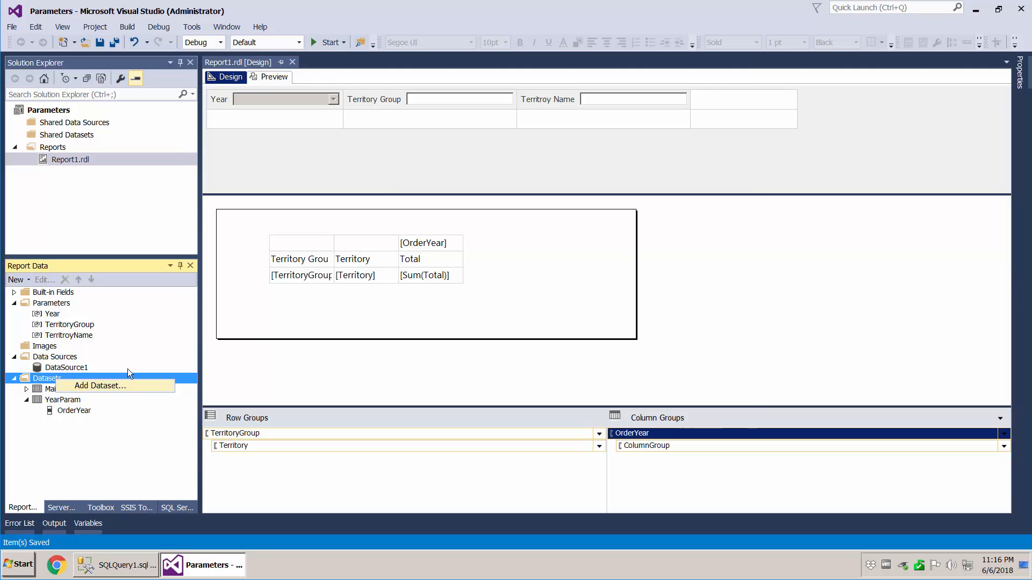
pyautogui.click(100, 386)
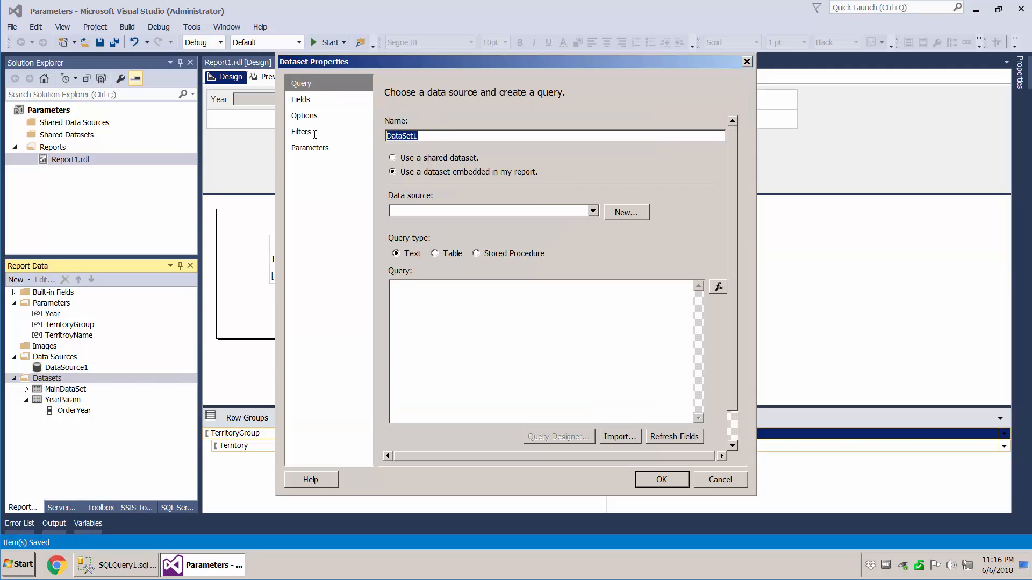
pyautogui.write('Terr')
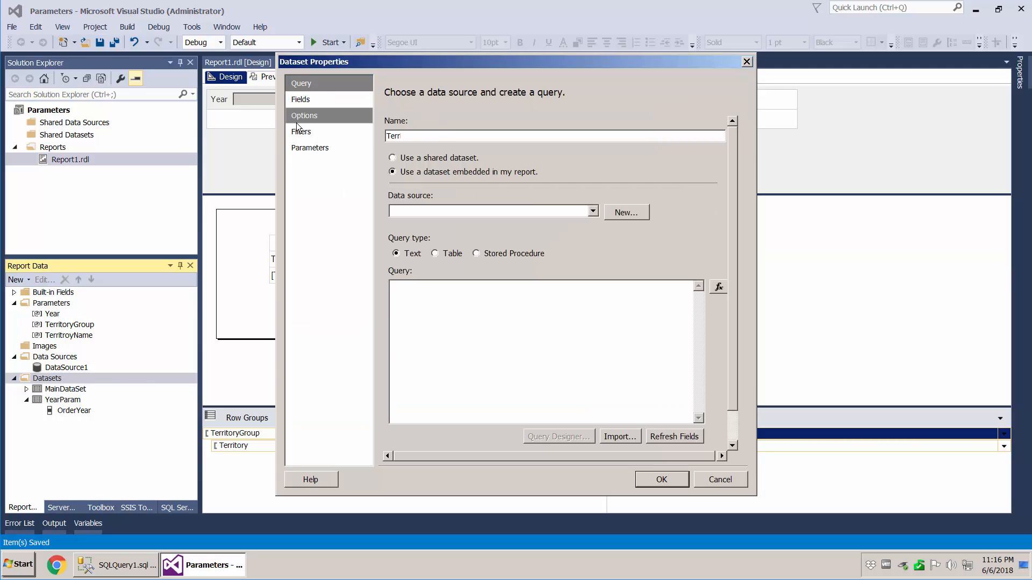
pyautogui.write('itoryGroupParam')
pyautogui.click(562, 211)
pyautogui.click(517, 222)
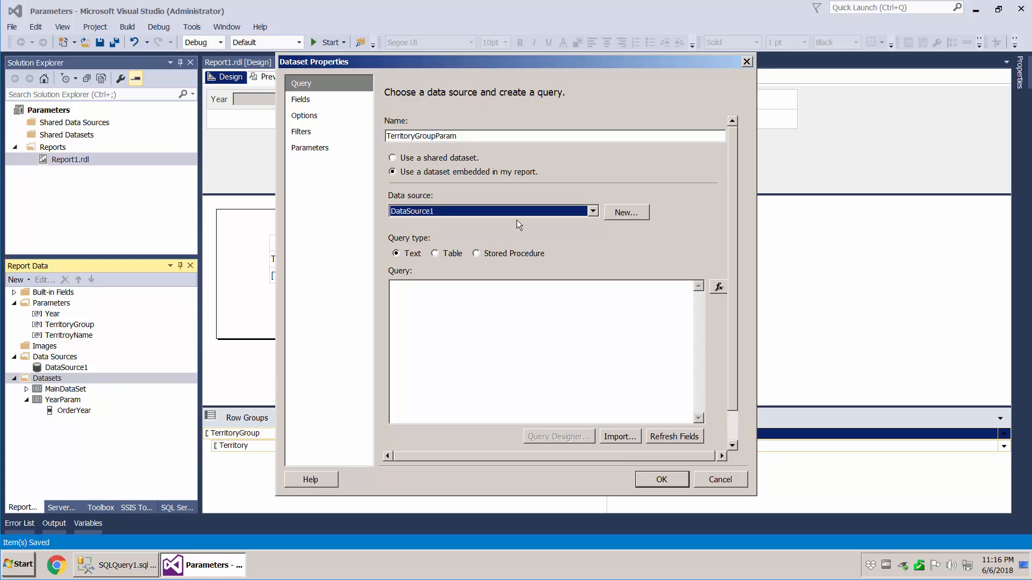
pyautogui.click(466, 312)
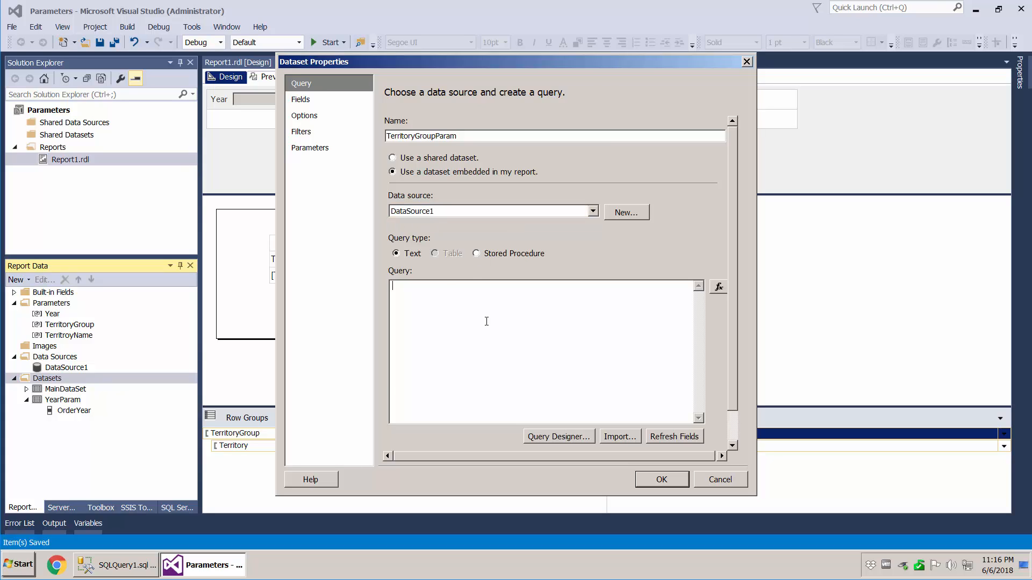
# Build and run the TerritoryGroupParam query SELECT DISTINCT [Group] FROM Sales.SalesTerritory, and accept the dataset.
pyautogui.click(556, 437)
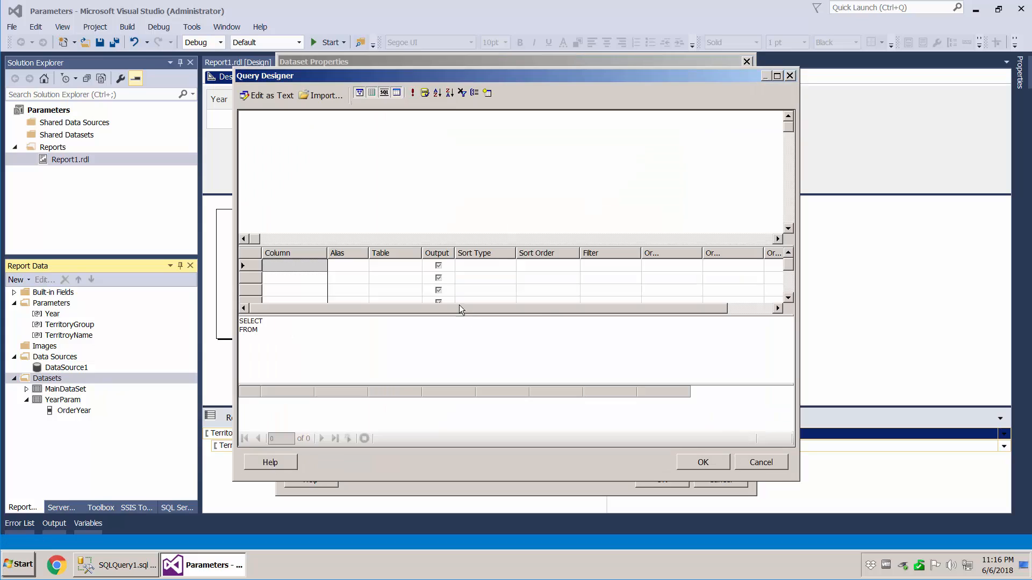
pyautogui.click(326, 323)
pyautogui.write('[Gropu')
pyautogui.press('BackSpace')
pyautogui.write('up')
pyautogui.write(']')
pyautogui.write('FROM  Sales.Sa')
pyautogui.write('lesTerrit')
pyautogui.write('ory')
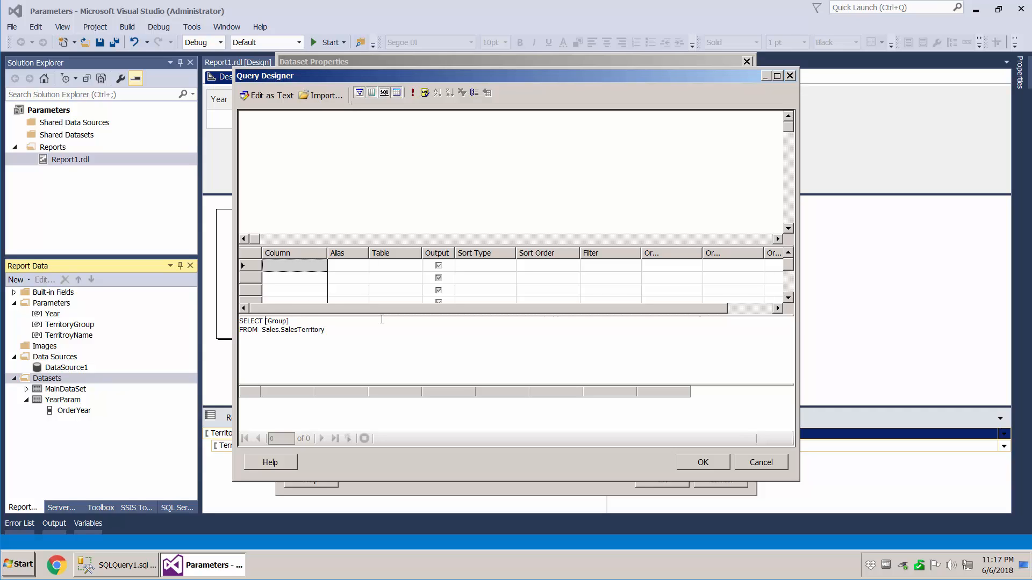
pyautogui.write('DISTINCT(')
pyautogui.click(411, 94)
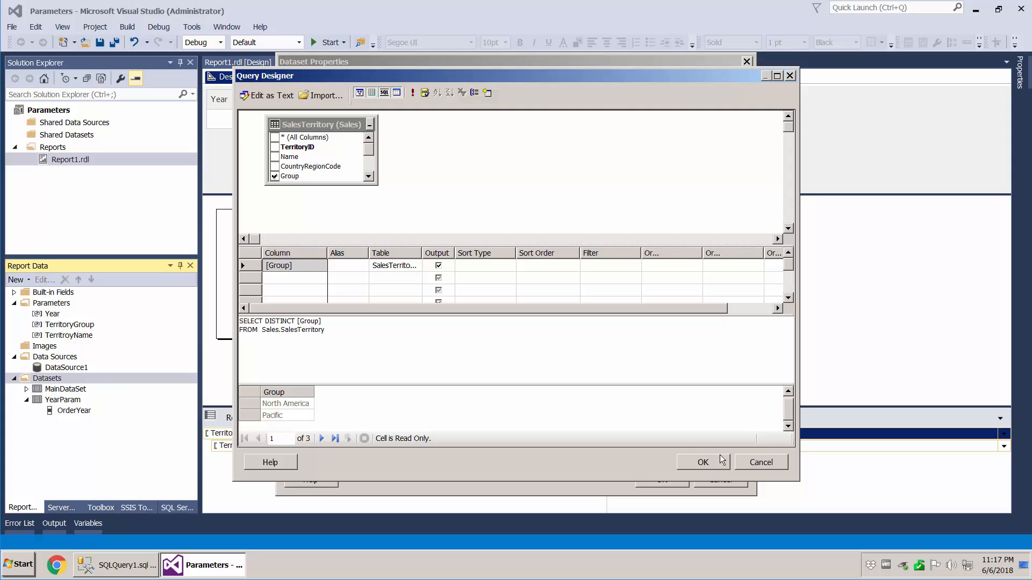
pyautogui.click(701, 463)
pyautogui.click(662, 485)
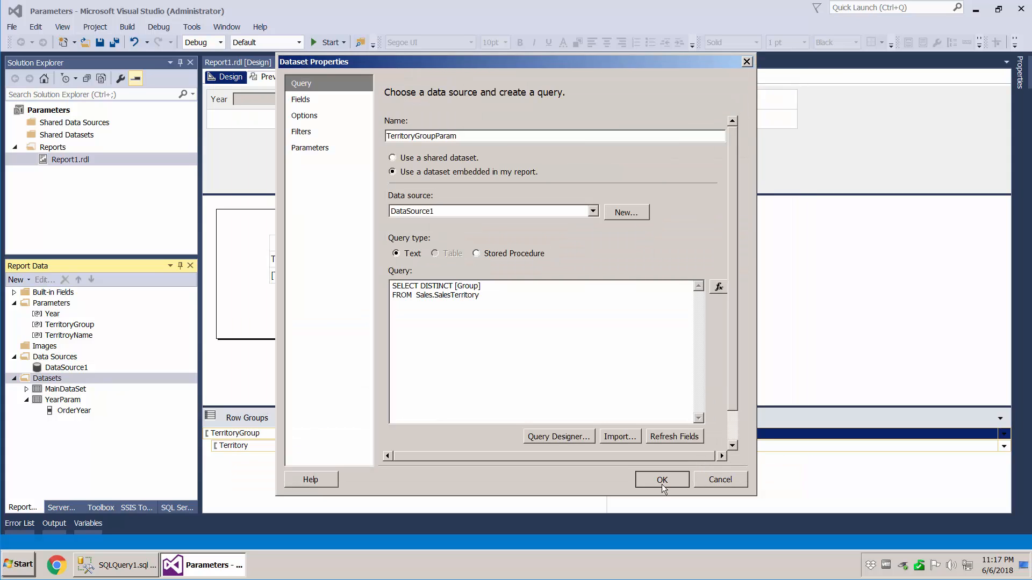
# Allow multiple values for the TerritoryGroup parameter and query its available values from TerritoryGroupParam, with Group as value and label field.
pyautogui.doubleClick(78, 326)
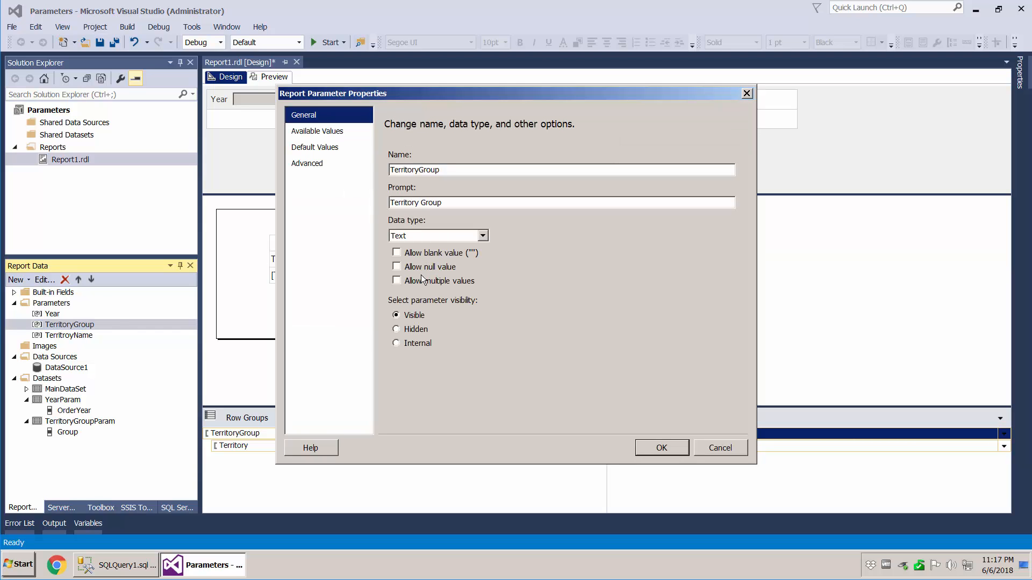
pyautogui.click(422, 280)
pyautogui.click(320, 132)
pyautogui.click(412, 197)
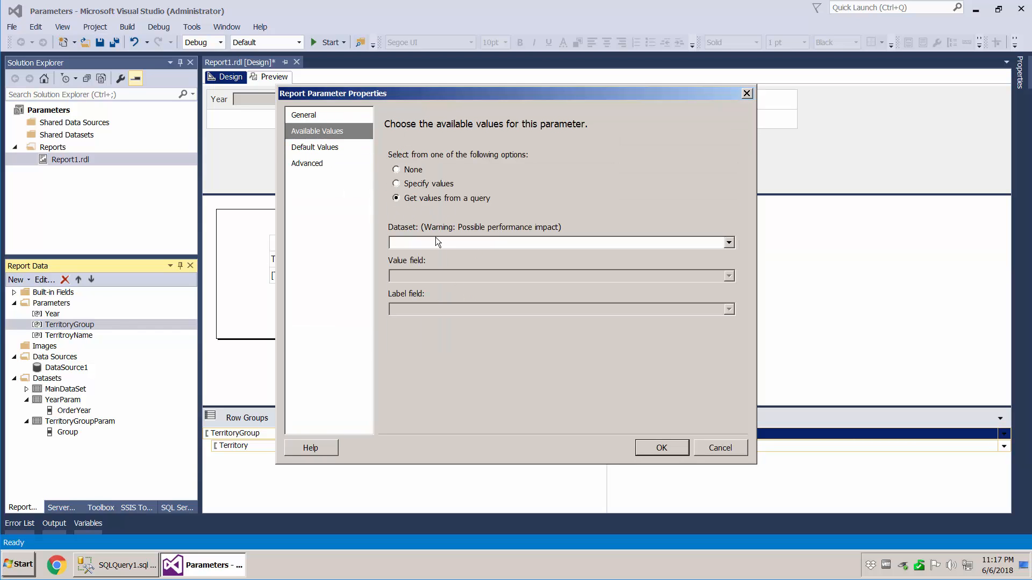
pyautogui.click(436, 242)
pyautogui.click(436, 272)
pyautogui.click(440, 276)
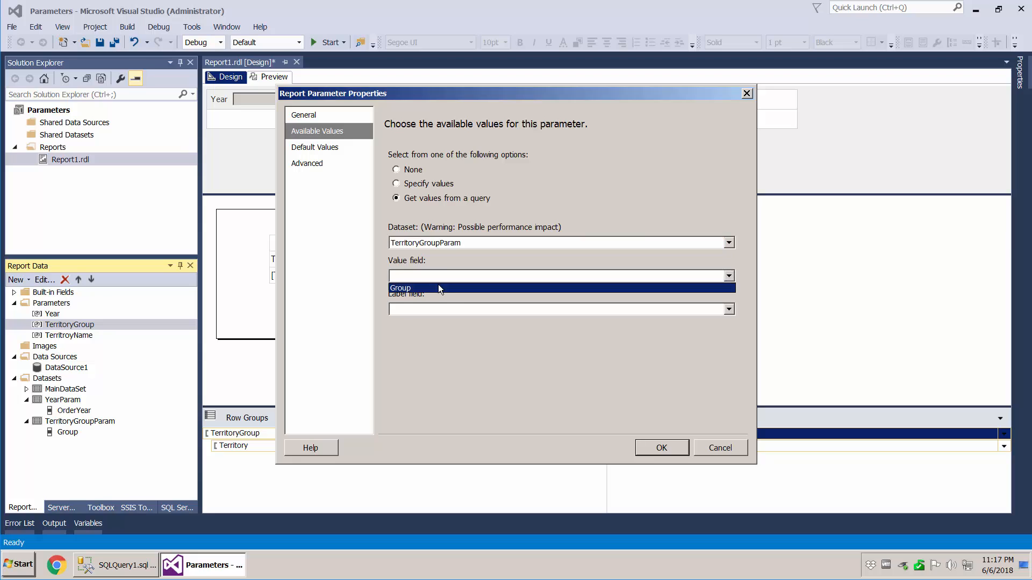
pyautogui.click(437, 288)
pyautogui.click(445, 310)
pyautogui.click(449, 321)
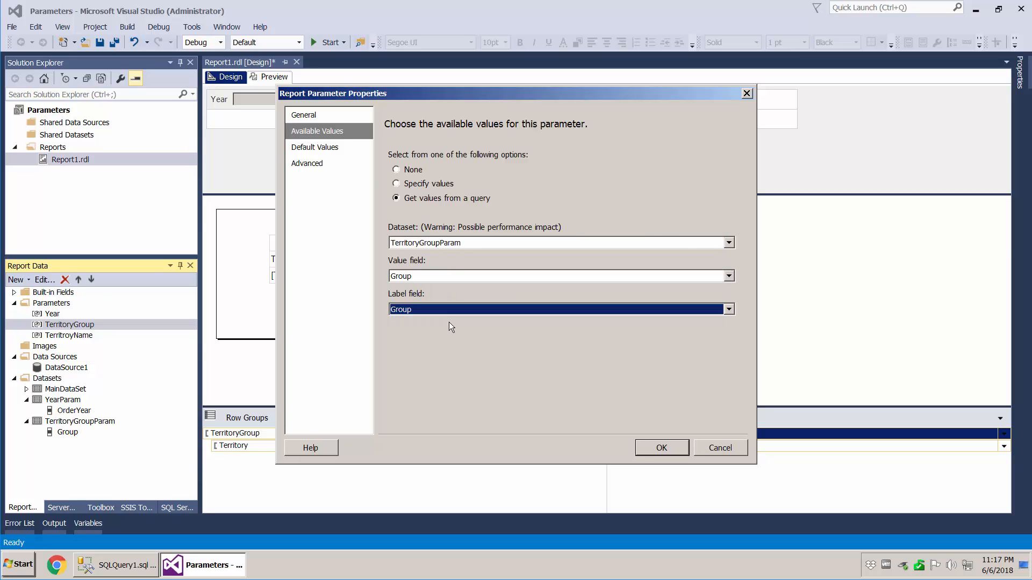
# Query the TerritoryGroup parameter's default values from TerritoryGroupParam with Group as the value field, apply the settings and save the report.
pyautogui.click(317, 148)
pyautogui.click(406, 199)
pyautogui.click(420, 243)
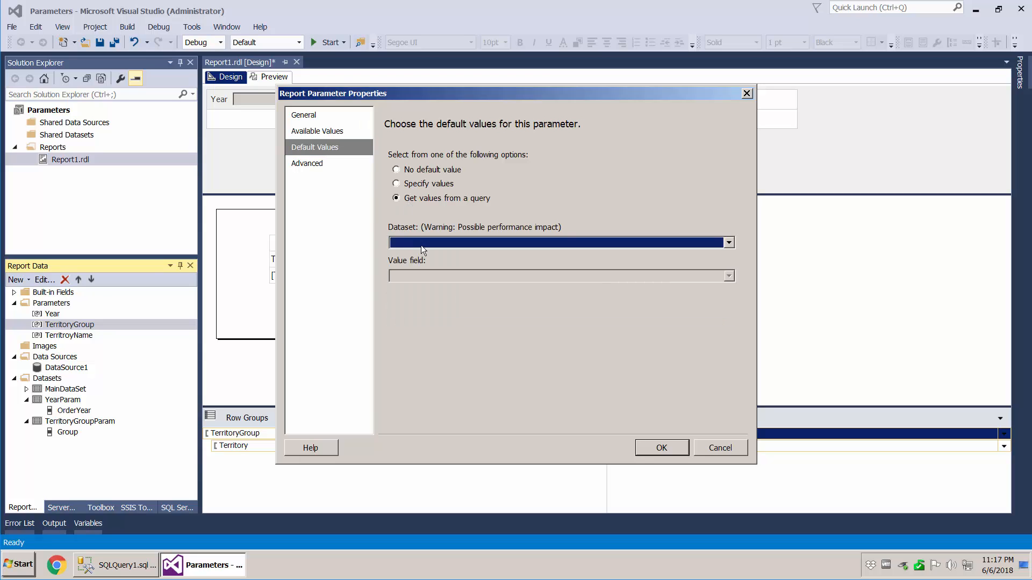
pyautogui.click(422, 273)
pyautogui.click(426, 277)
pyautogui.click(424, 287)
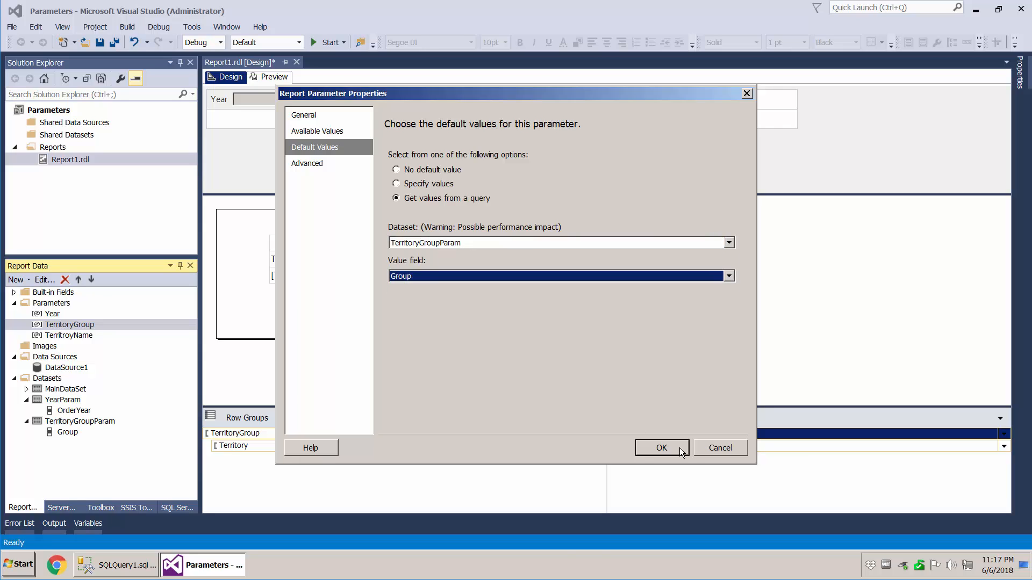
pyautogui.click(678, 448)
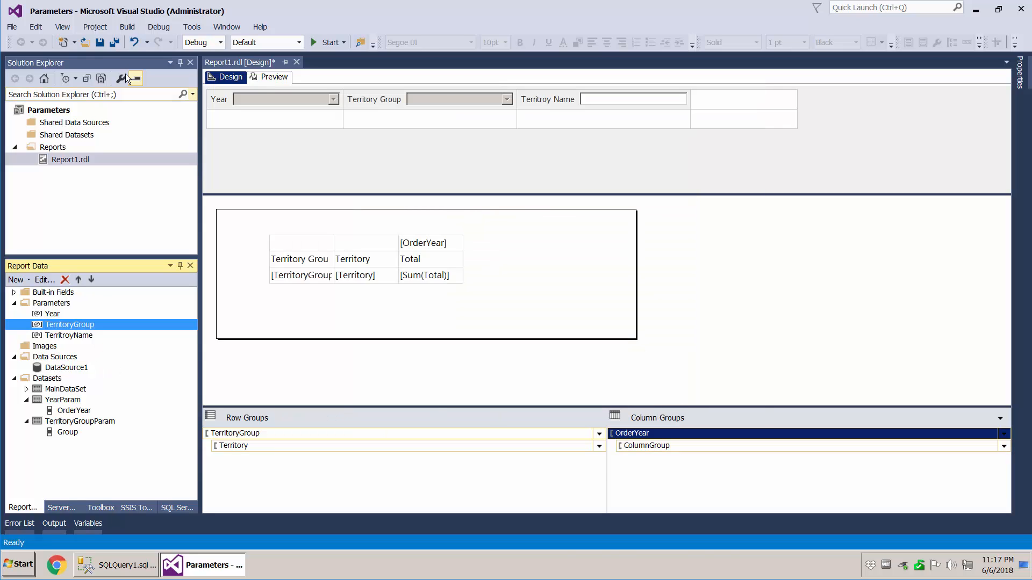
pyautogui.click(100, 43)
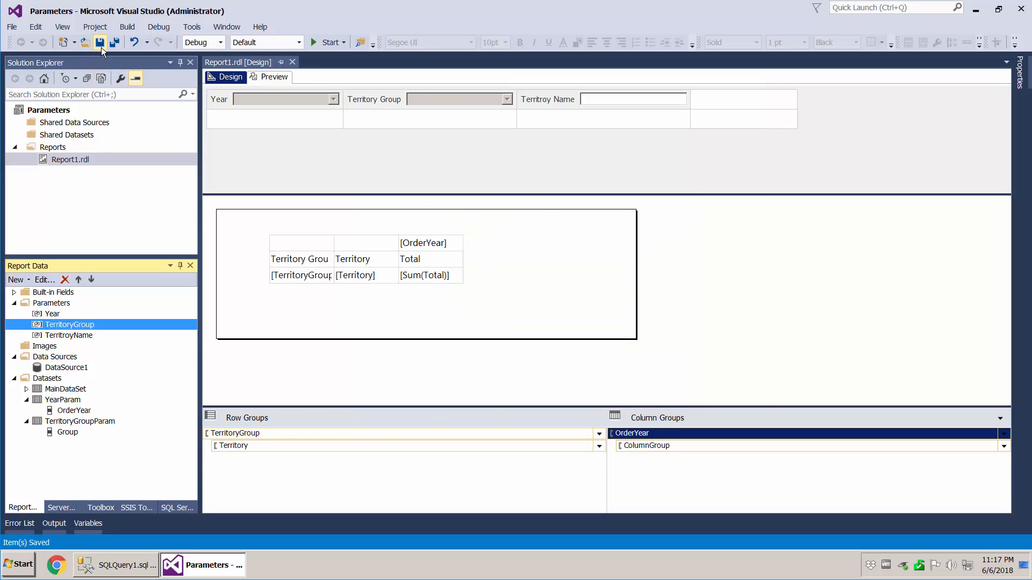
# Add an embedded dataset named TerritoryNameParam that uses DataSource1.
pyautogui.click(75, 336)
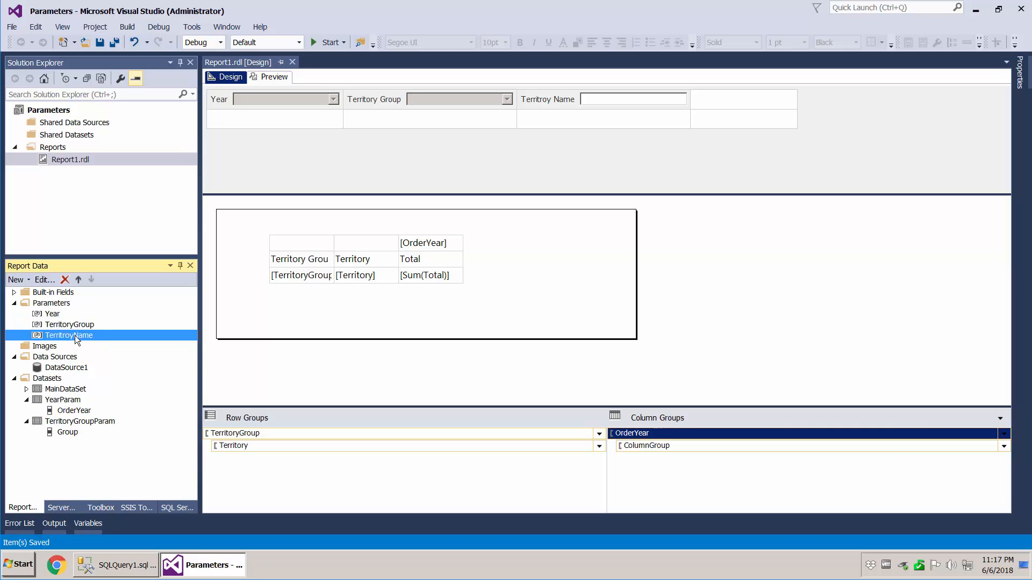
pyautogui.rightClick(56, 379)
pyautogui.click(81, 390)
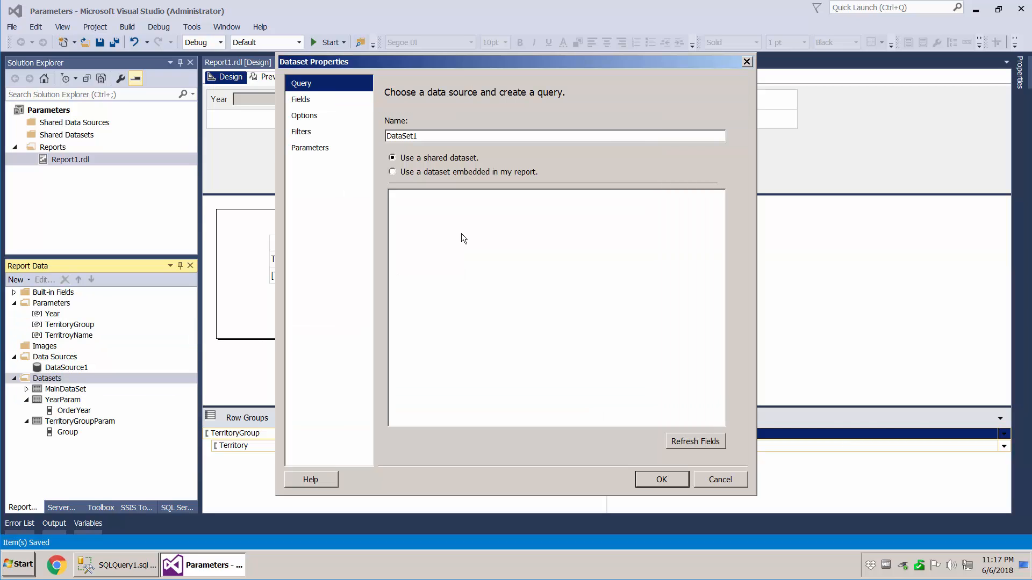
pyautogui.click(418, 173)
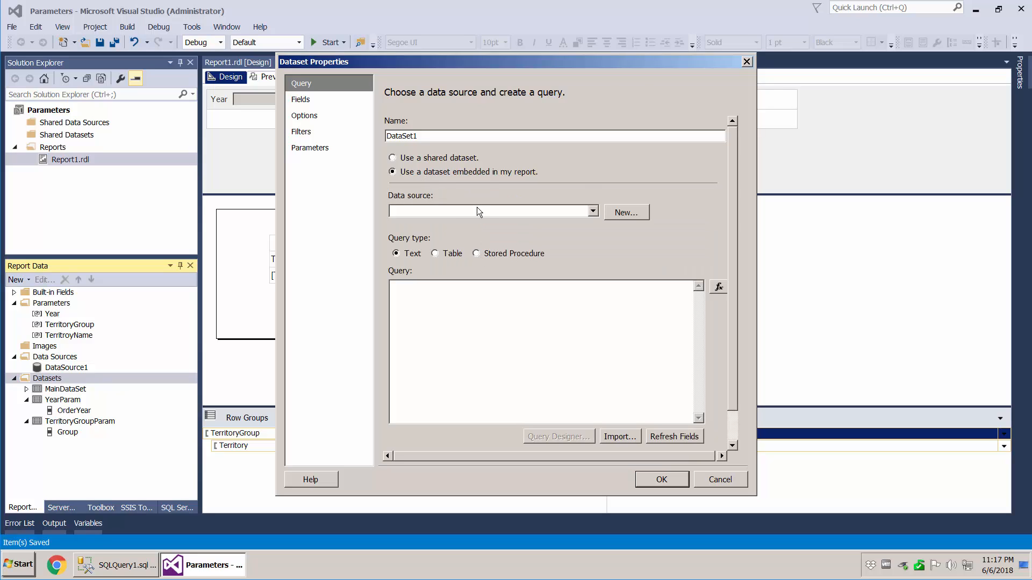
pyautogui.click(476, 210)
pyautogui.click(465, 223)
pyautogui.moveTo(419, 136); pyautogui.dragTo(282, 130)
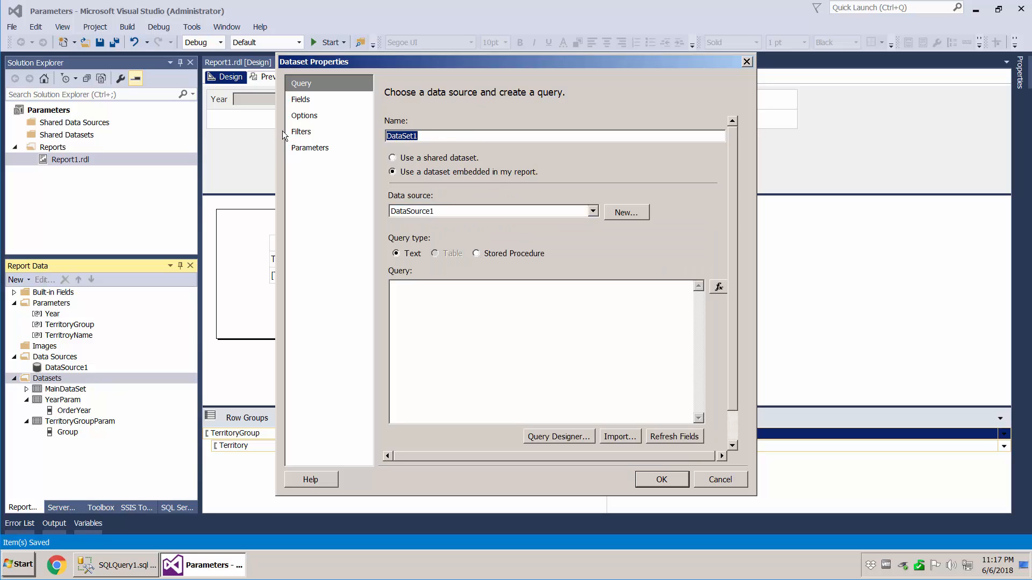
pyautogui.write('TerritoryNameParam')
# Build and run the TerritoryNameParam query SELECT DISTINCT Name FROM Sales.SalesTerritory, accept the dataset and save the report.
pyautogui.click(547, 436)
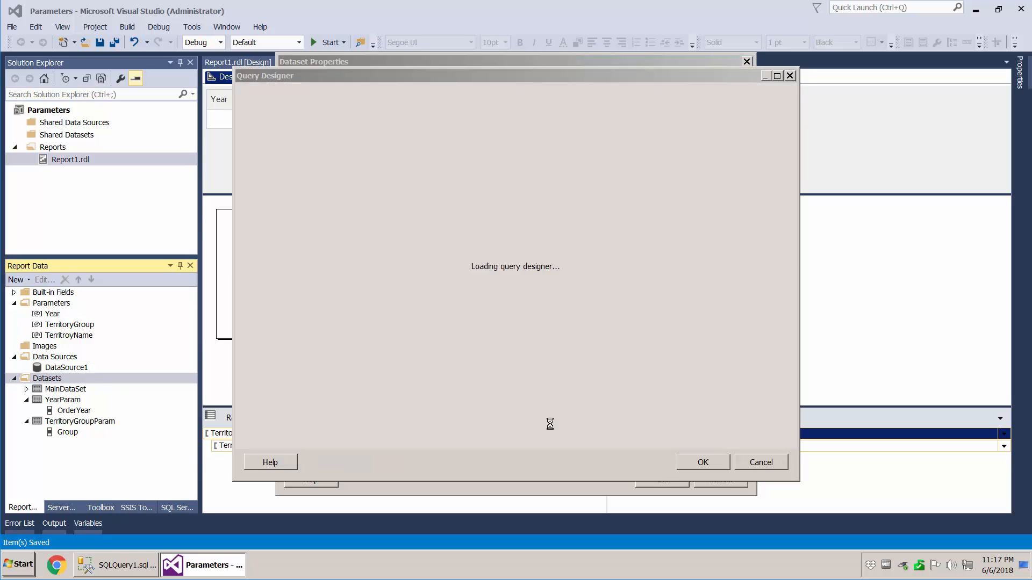
pyautogui.click(311, 321)
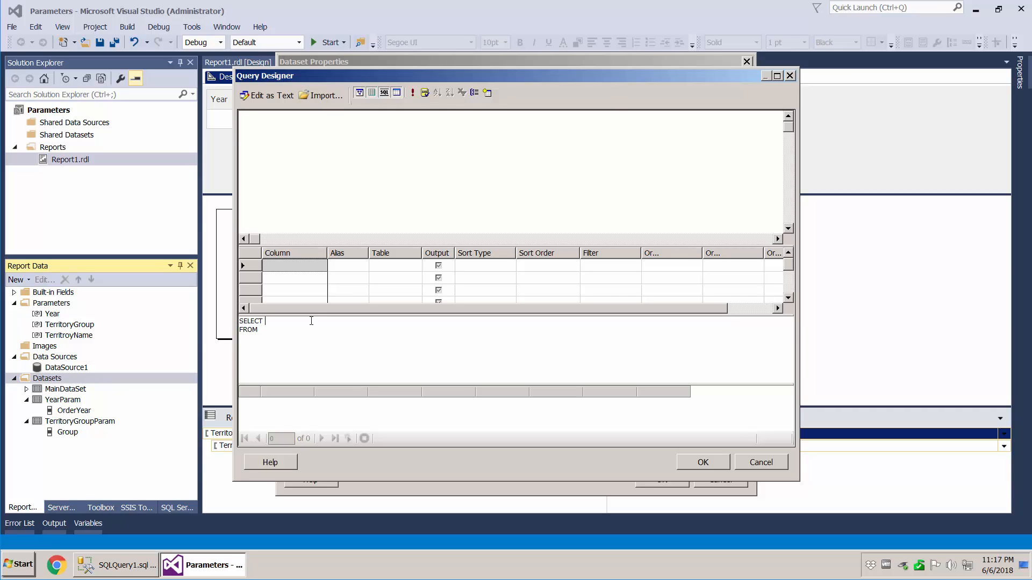
pyautogui.write('[Name')
pyautogui.write('DIS')
pyautogui.write('TINCT(')
pyautogui.press('Down')
pyautogui.write('Sales.SAlesTerritory')
pyautogui.click(413, 93)
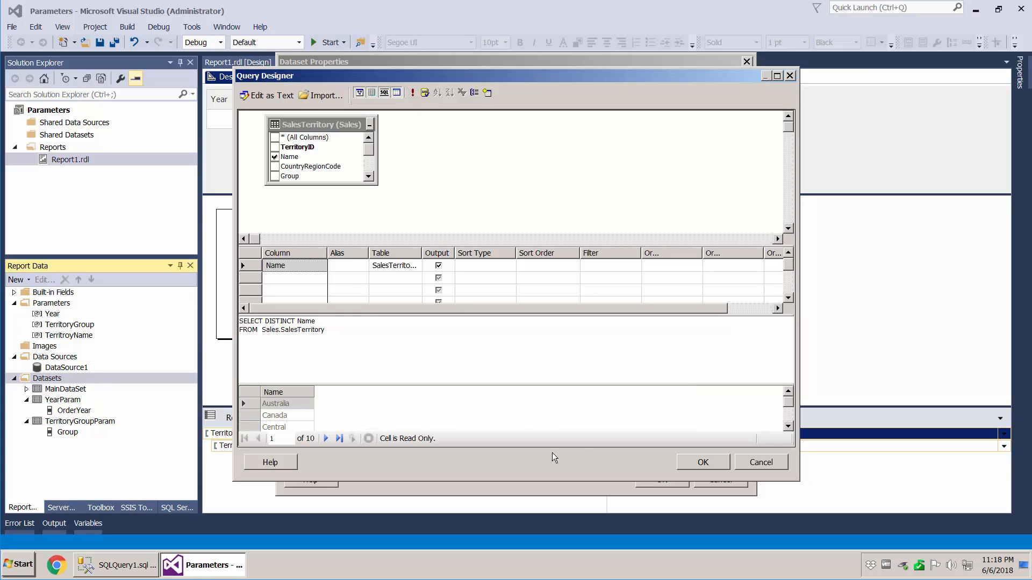
pyautogui.click(693, 464)
pyautogui.click(658, 478)
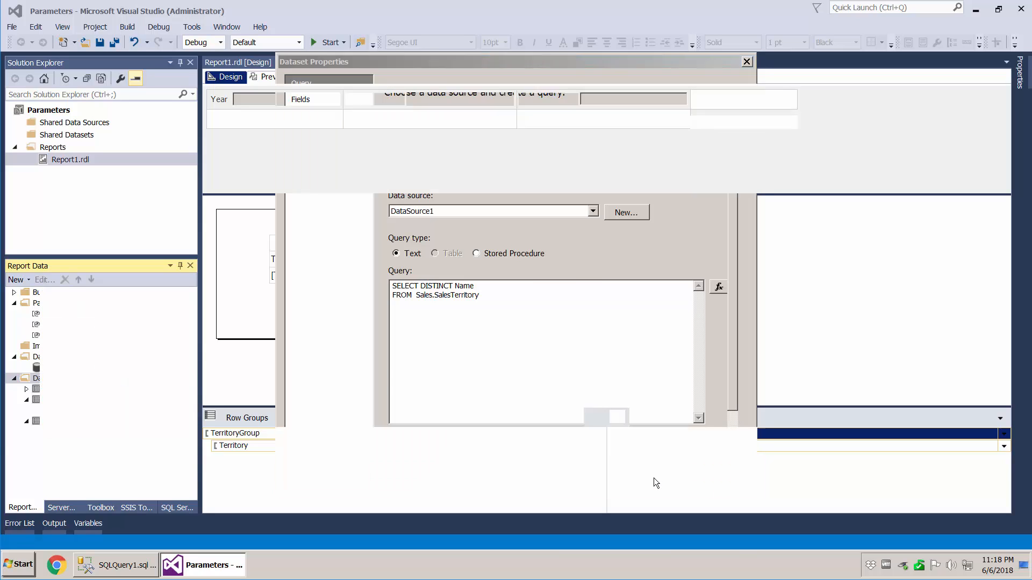
pyautogui.click(97, 43)
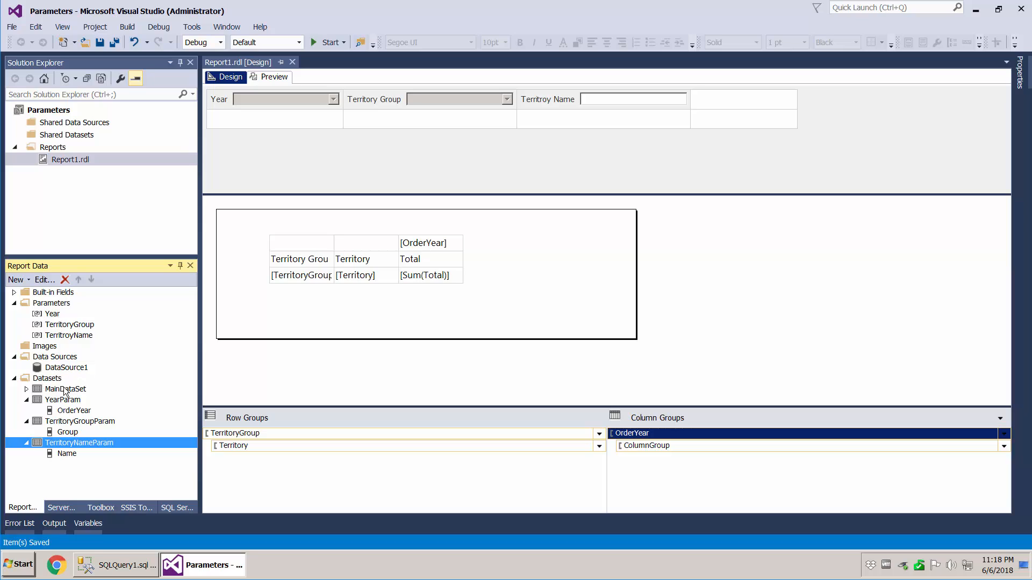
# Preview the report, try to view it without entering a territory name, and return to the design.
pyautogui.click(270, 77)
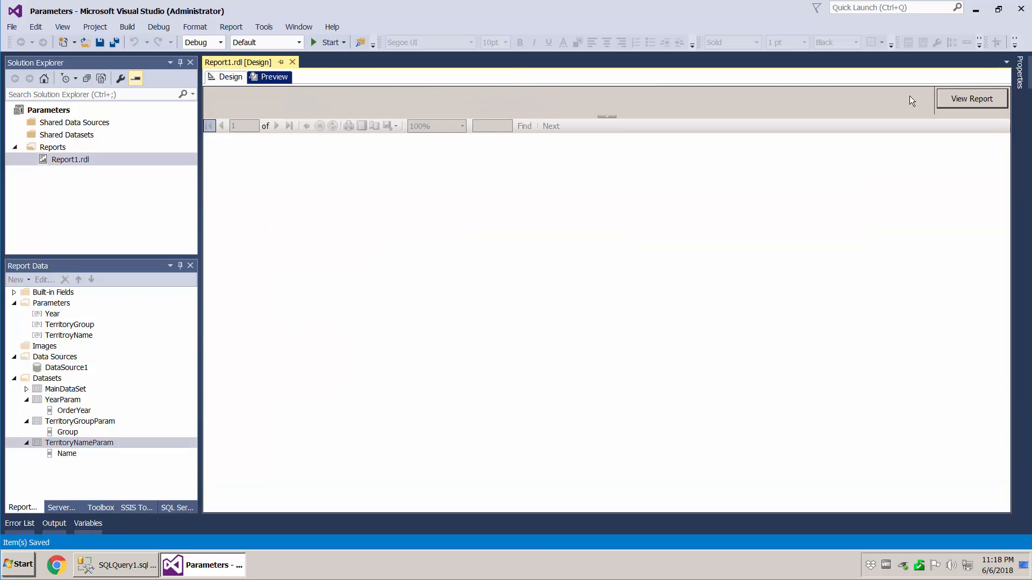
pyautogui.click(969, 99)
pyautogui.click(610, 327)
pyautogui.click(229, 79)
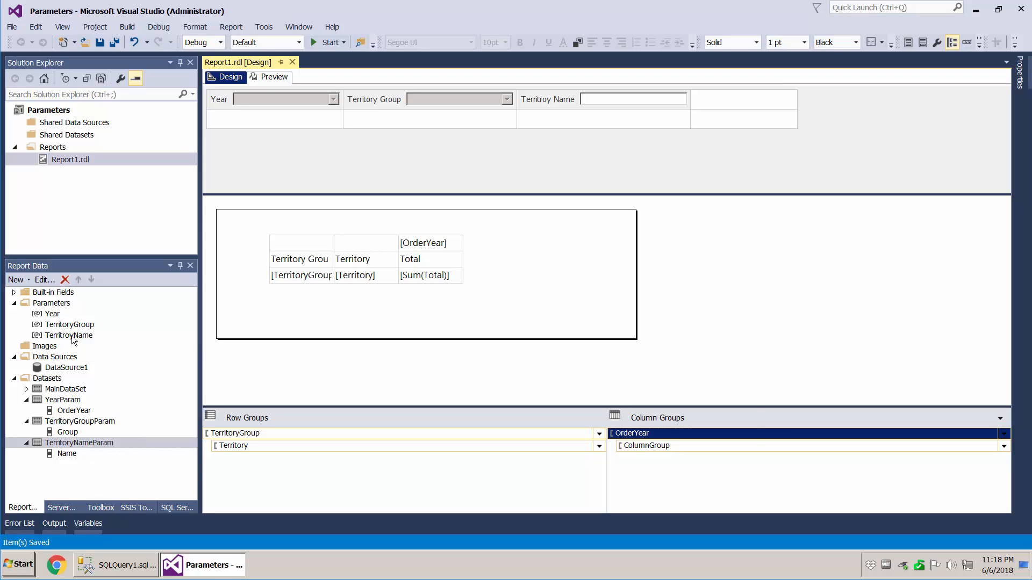
pyautogui.click(71, 337)
pyautogui.doubleClick(72, 337)
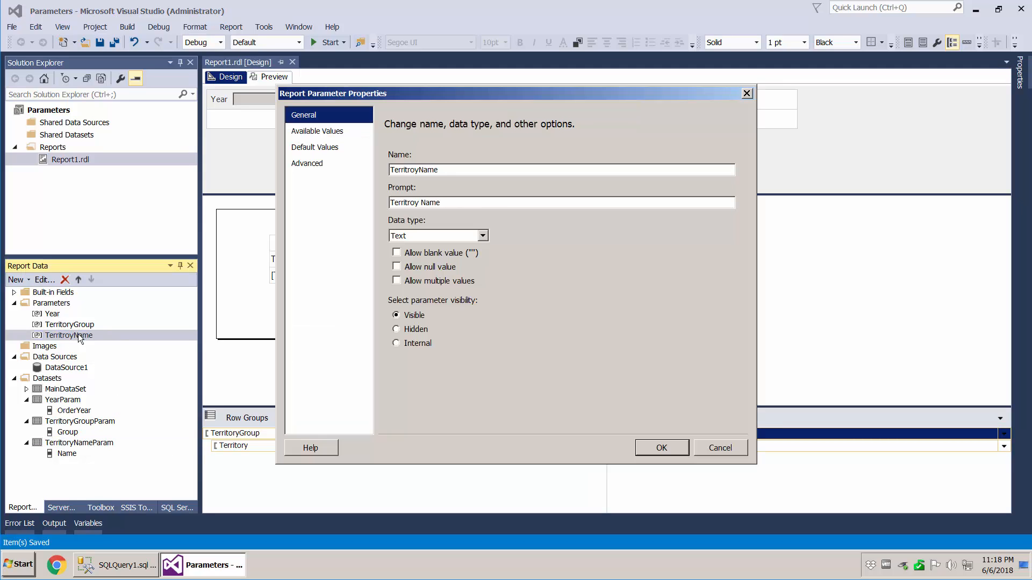
pyautogui.click(293, 131)
pyautogui.click(308, 147)
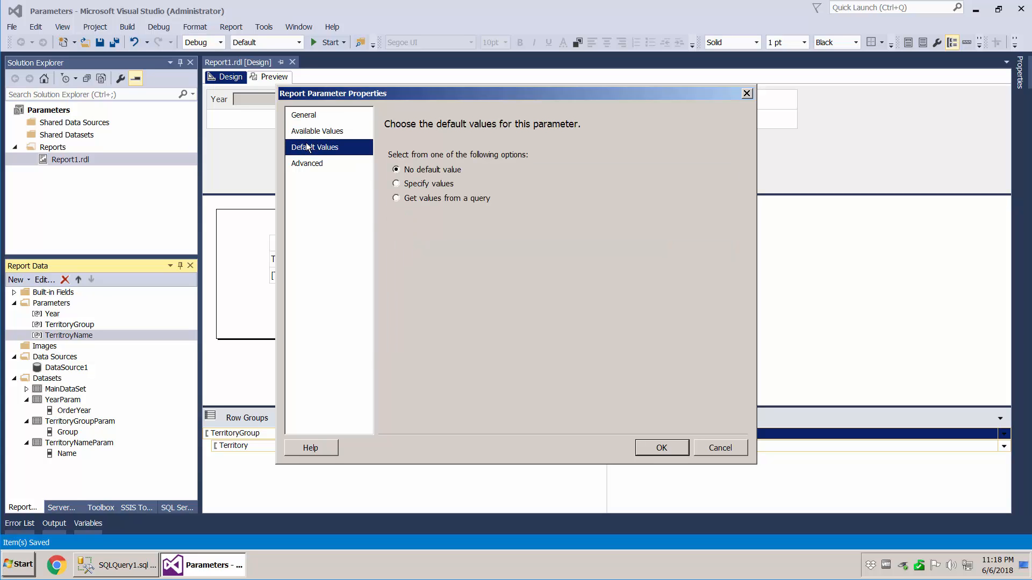
pyautogui.click(317, 134)
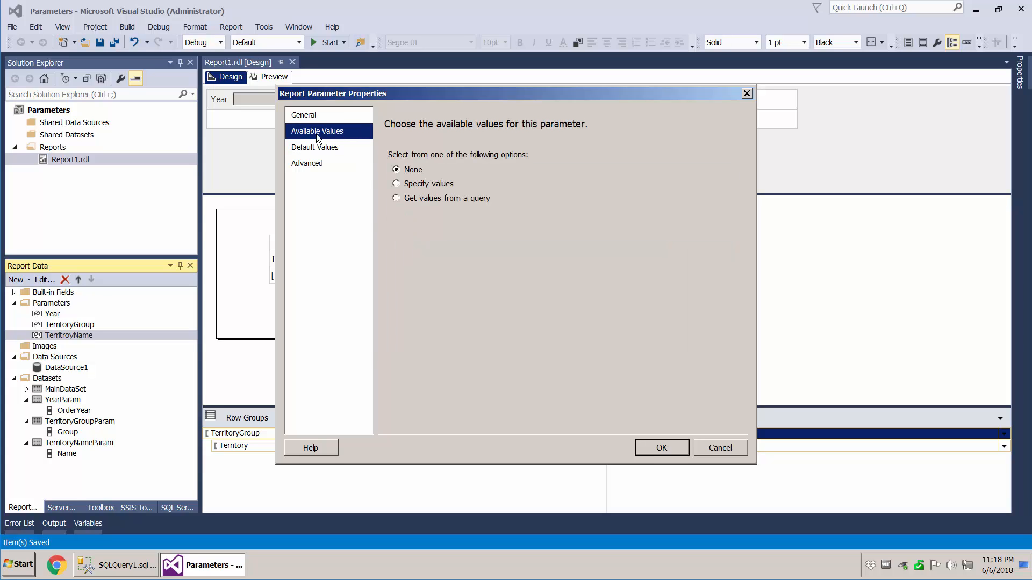
pyautogui.click(734, 447)
# Fill the TerritroyName parameter's available values from the TerritoryNameParam query, with Name as both value and label field.
pyautogui.click(89, 325)
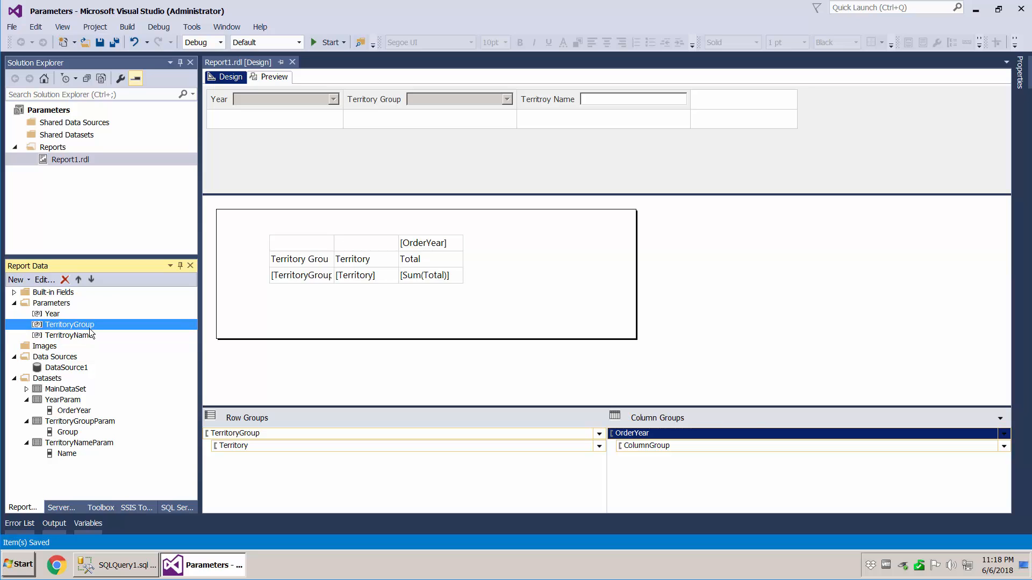
pyautogui.doubleClick(90, 336)
pyautogui.click(329, 133)
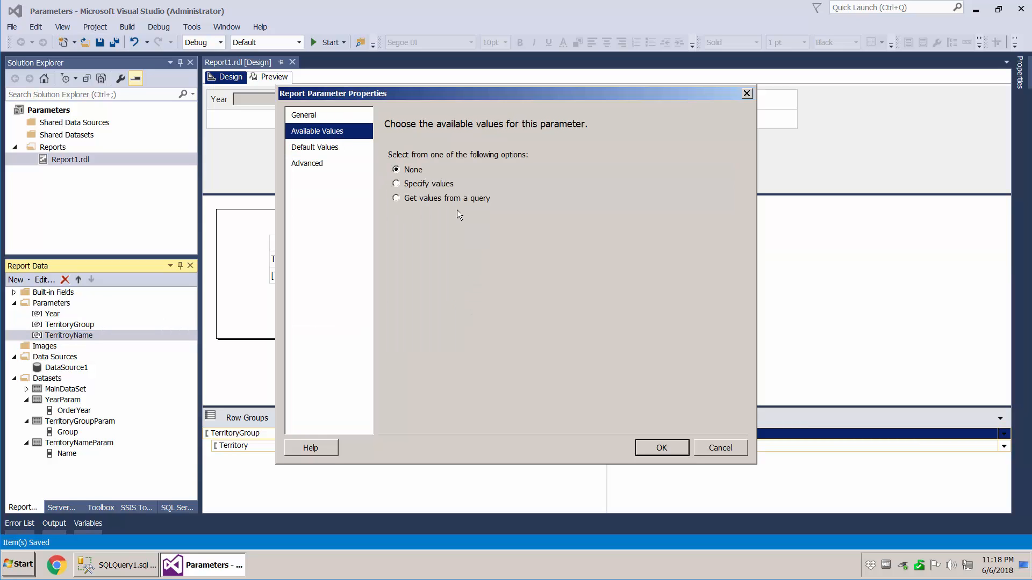
pyautogui.click(447, 199)
pyautogui.click(467, 242)
pyautogui.click(466, 279)
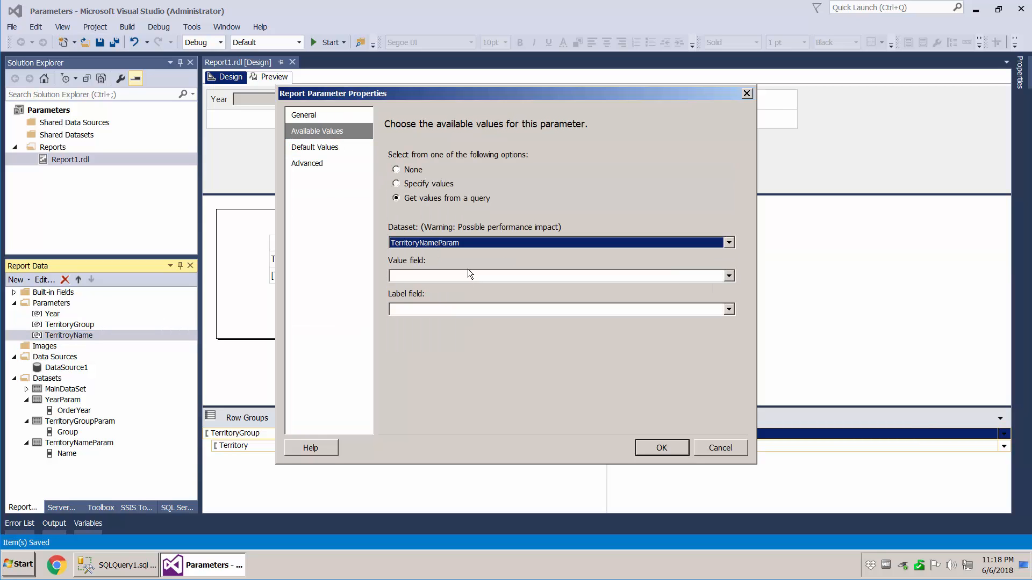
pyautogui.click(477, 276)
pyautogui.click(473, 288)
pyautogui.click(472, 309)
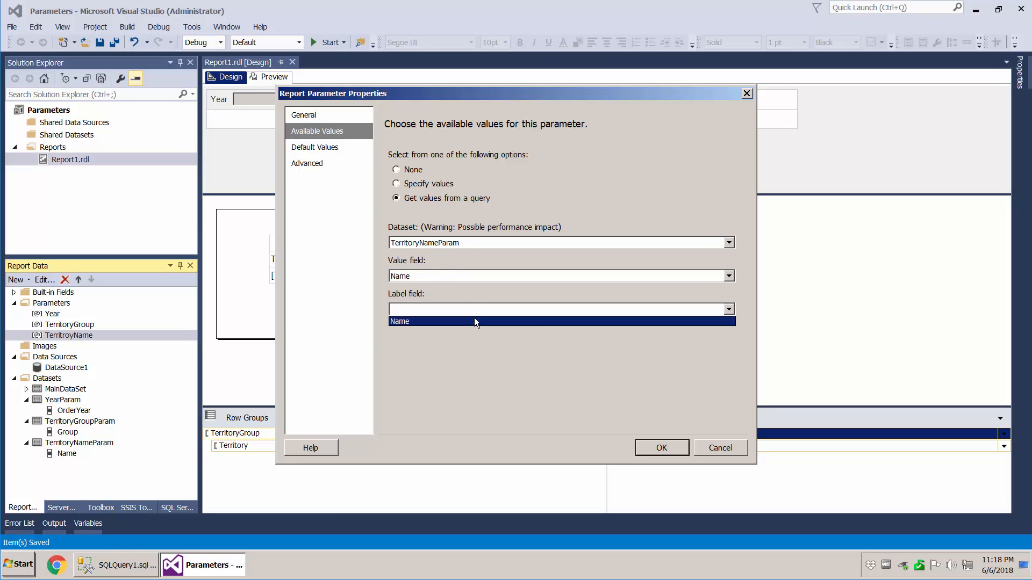
pyautogui.click(474, 319)
# Query the TerritroyName parameter's default values from TerritoryNameParam with Name as the value field, apply the settings and save the report.
pyautogui.click(322, 148)
pyautogui.click(427, 199)
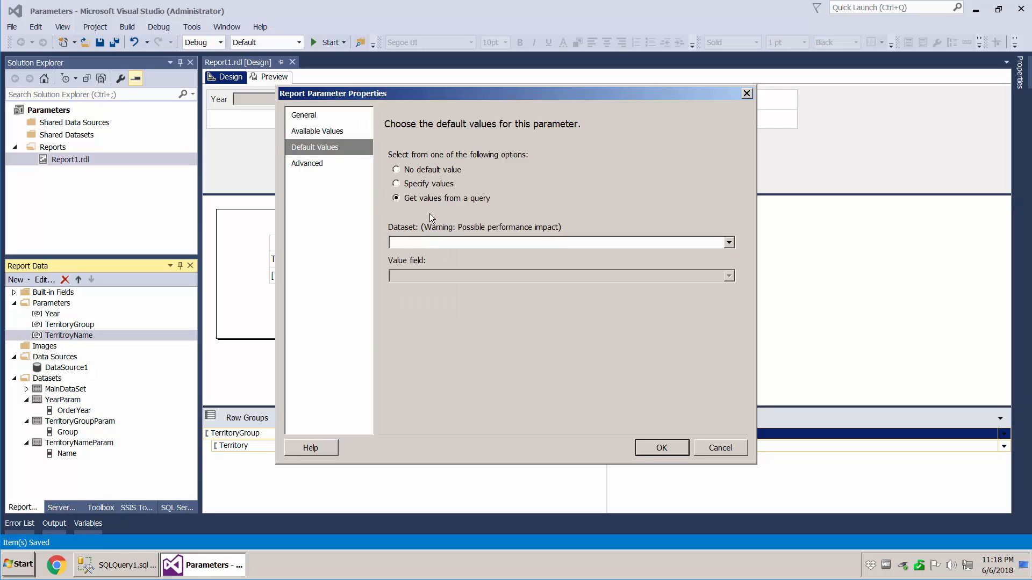
pyautogui.click(433, 242)
pyautogui.click(435, 282)
pyautogui.click(445, 275)
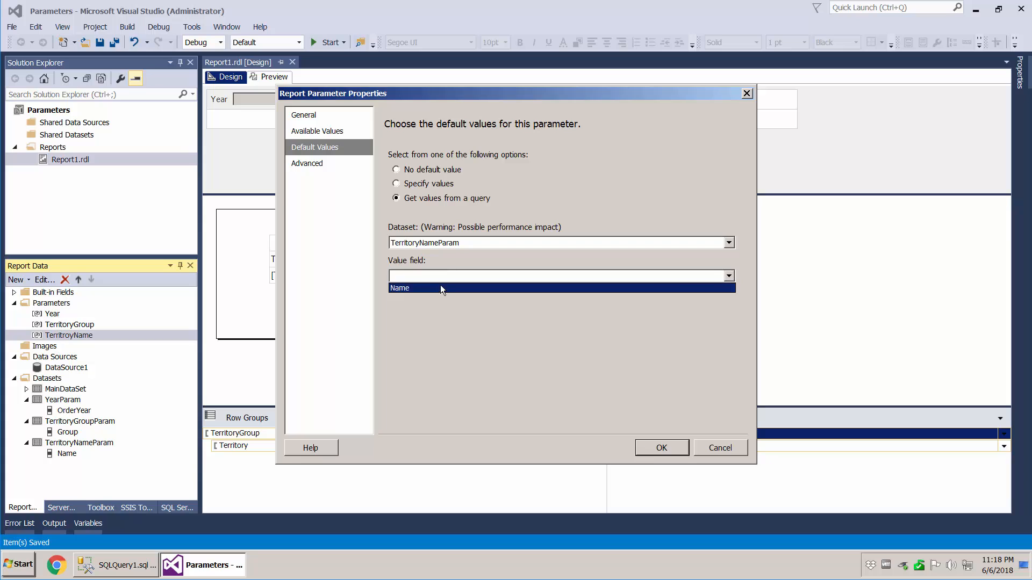
pyautogui.click(440, 288)
pyautogui.click(662, 448)
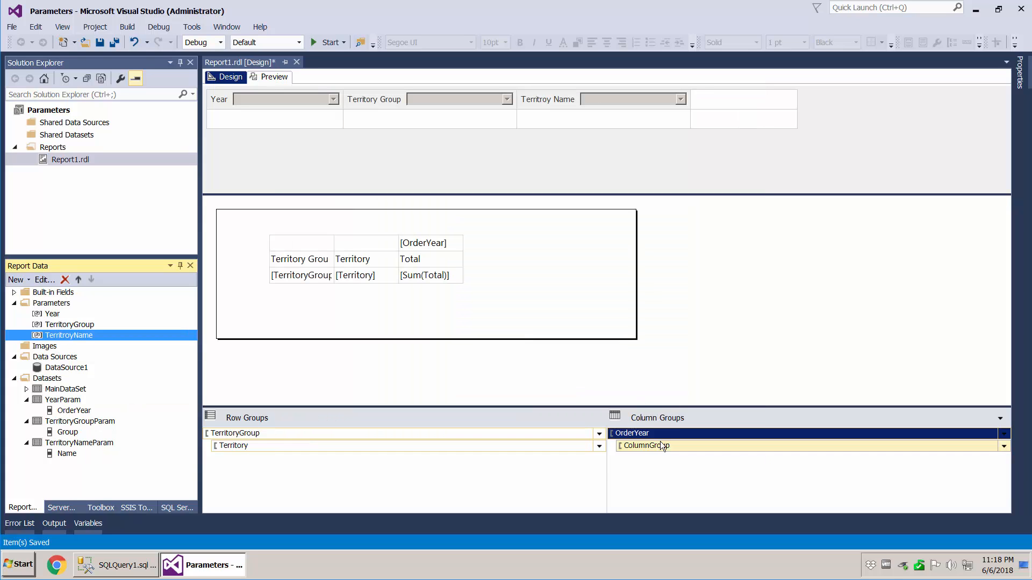
pyautogui.click(98, 42)
# Preview the report, closing and reopening Report1.rdl to reload its parameter controls in the preview.
pyautogui.click(277, 80)
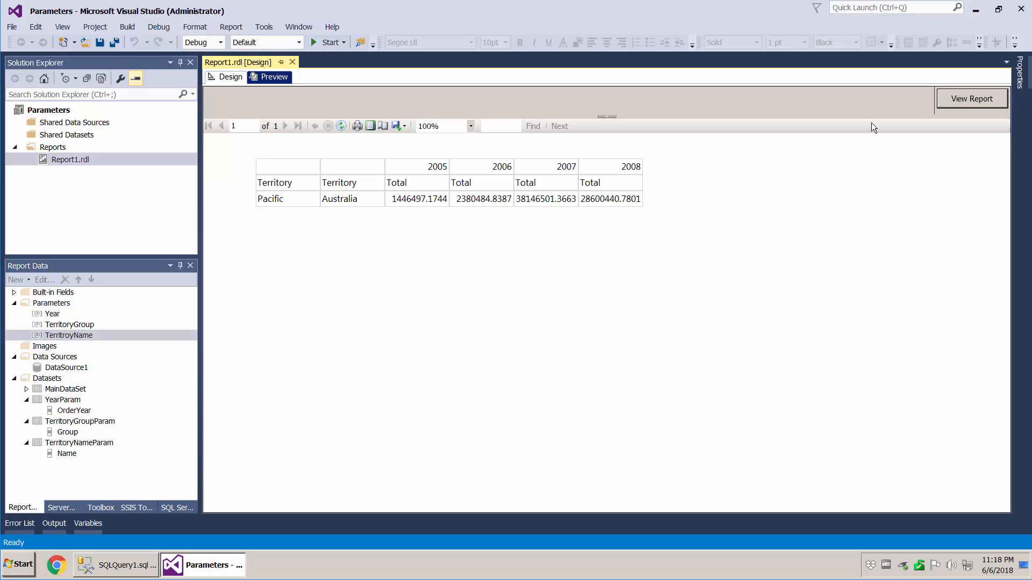
pyautogui.click(227, 77)
pyautogui.click(292, 62)
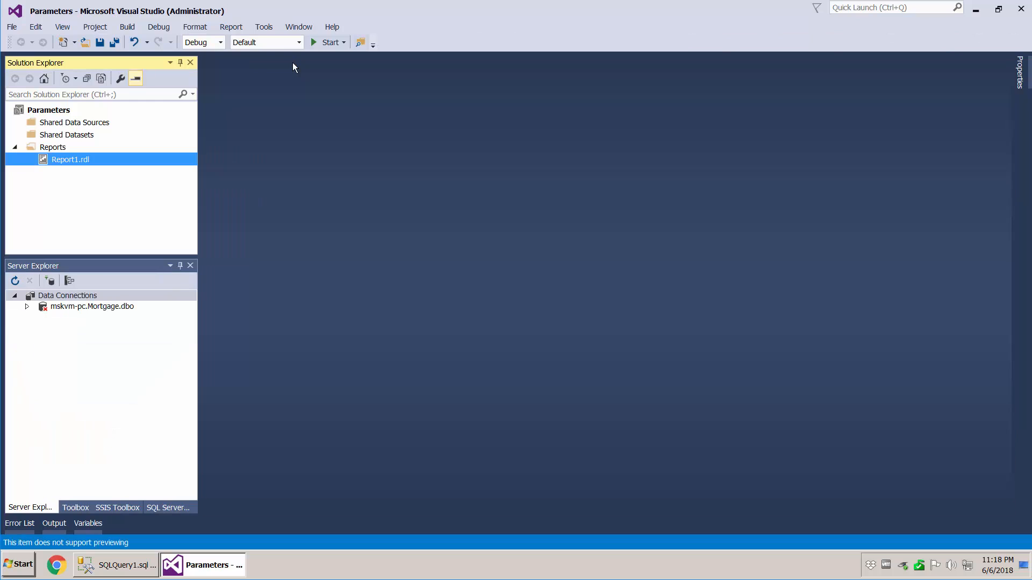
pyautogui.doubleClick(76, 161)
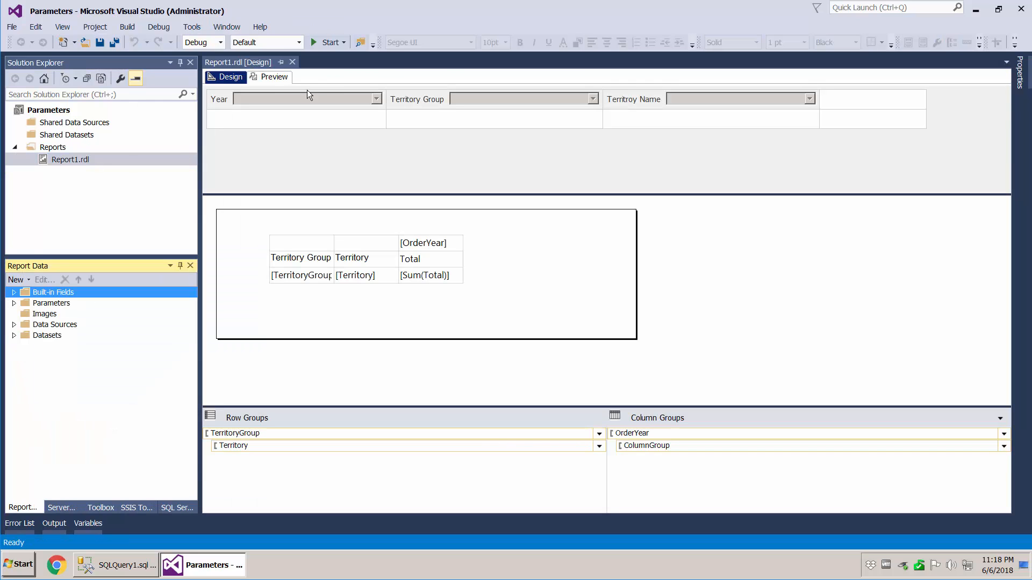
pyautogui.click(273, 78)
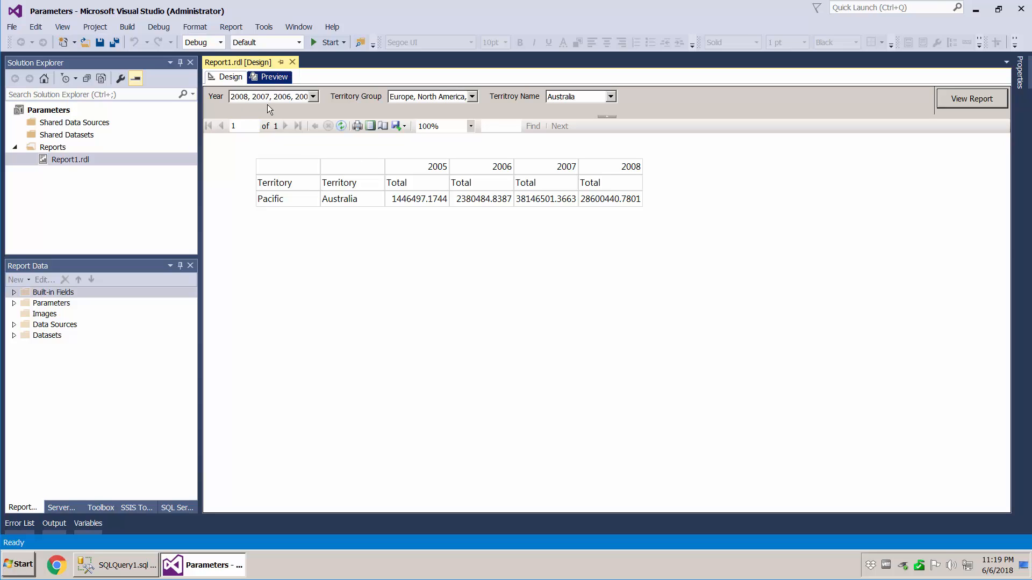
# Examine the choices offered by the Year, Territory Group and Territroy Name parameters in the preview.
pyautogui.click(313, 97)
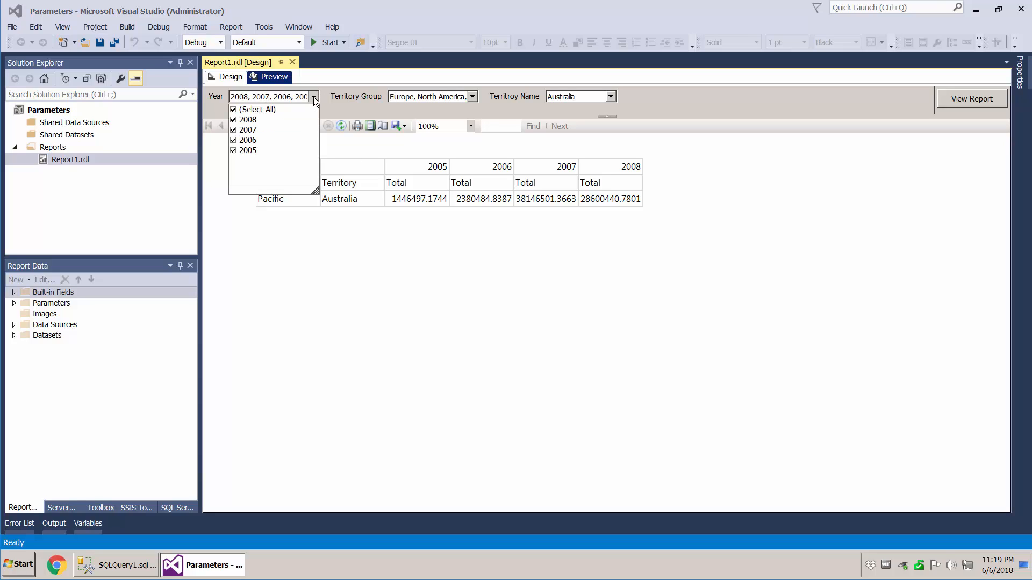
pyautogui.click(362, 99)
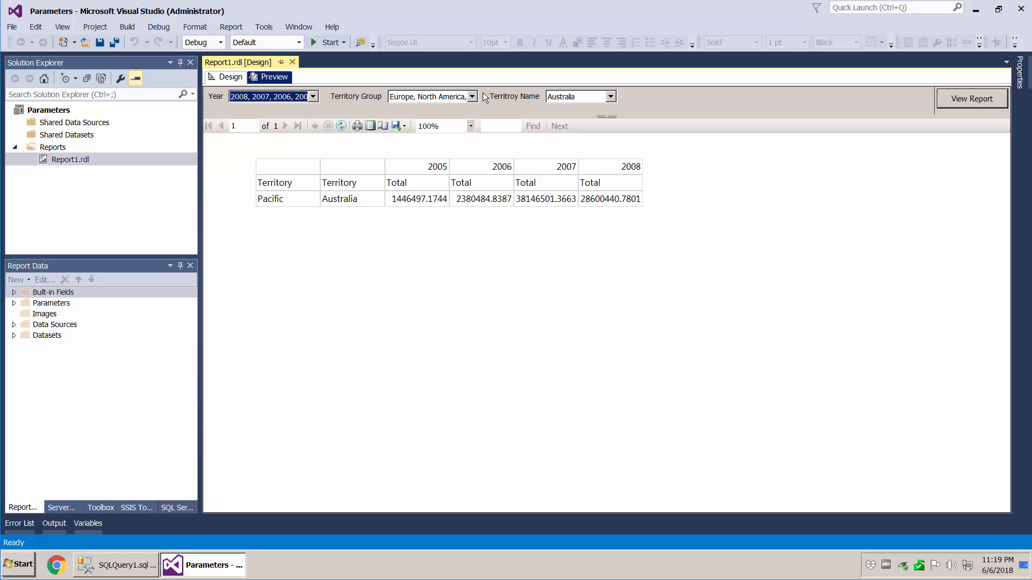
pyautogui.click(473, 97)
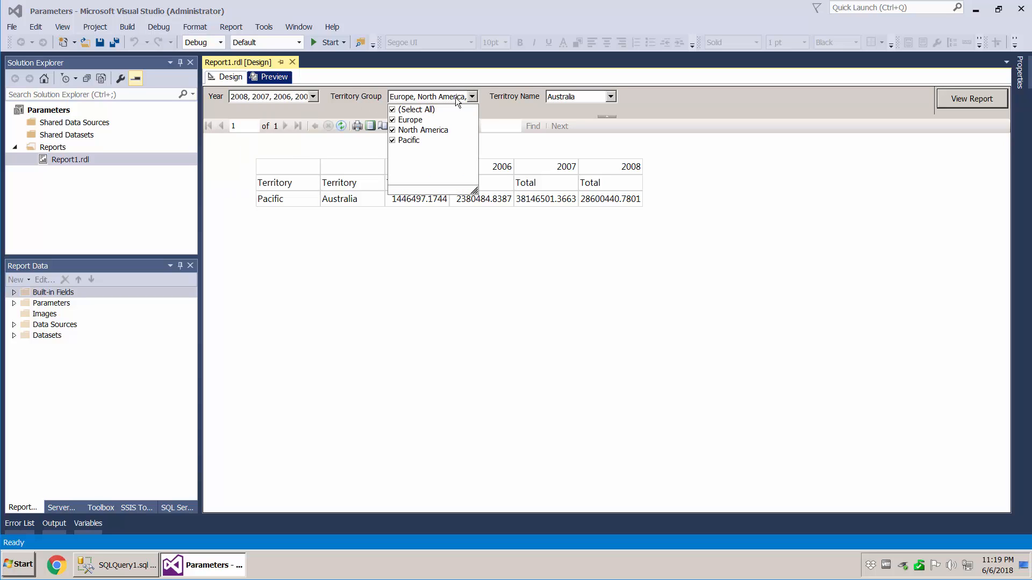
pyautogui.click(490, 106)
pyautogui.click(611, 96)
pyautogui.click(662, 89)
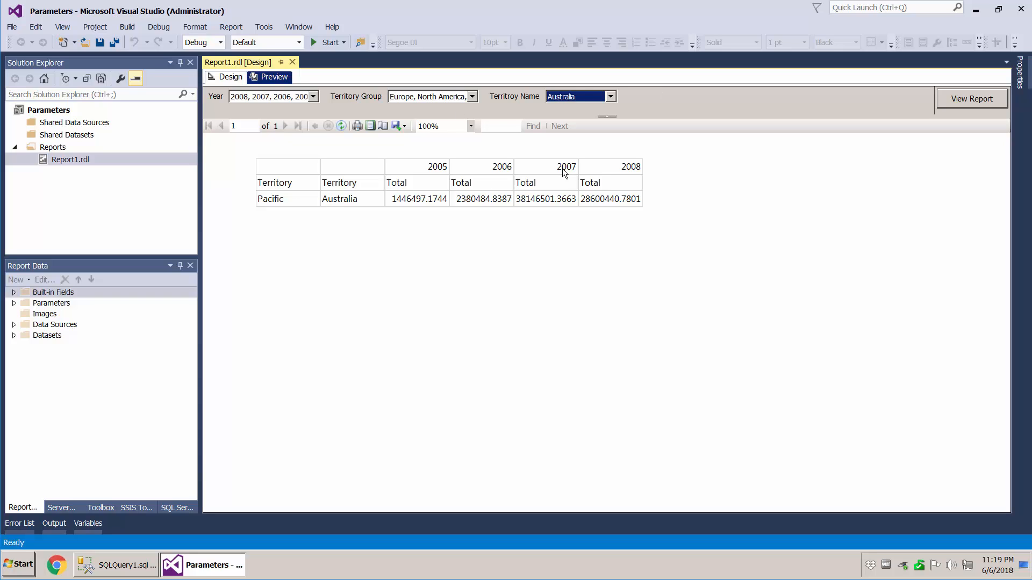
# Widen the matrix's Territory Group column so its header fits on one line, check it in the preview and return to the design.
pyautogui.click(231, 78)
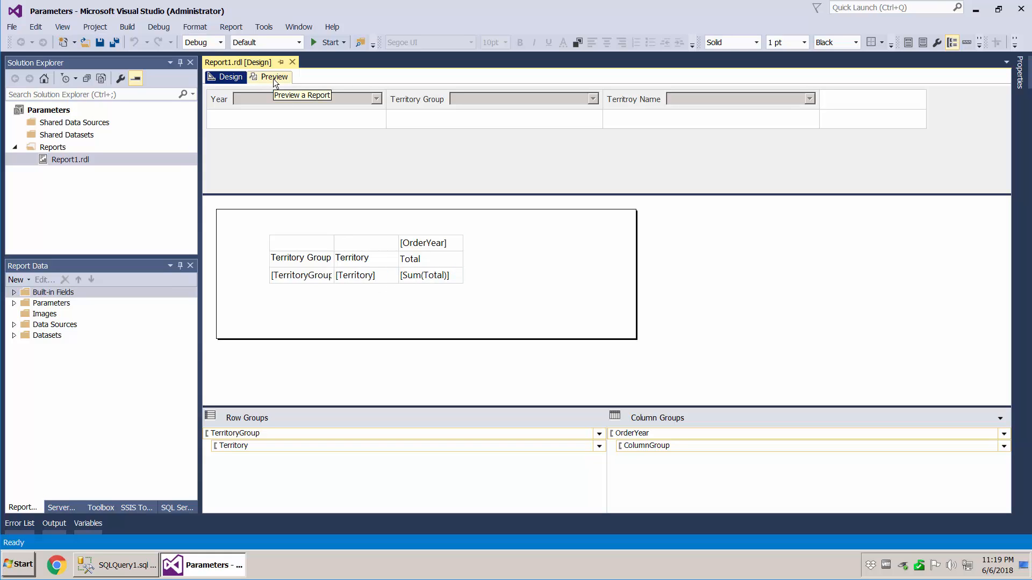
pyautogui.click(333, 246)
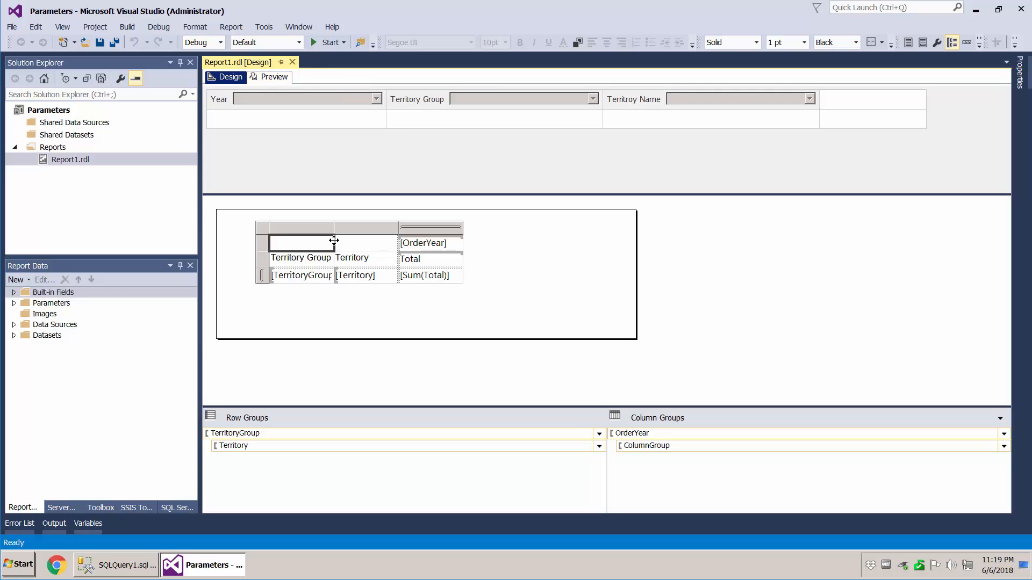
pyautogui.moveTo(334, 227); pyautogui.dragTo(355, 228)
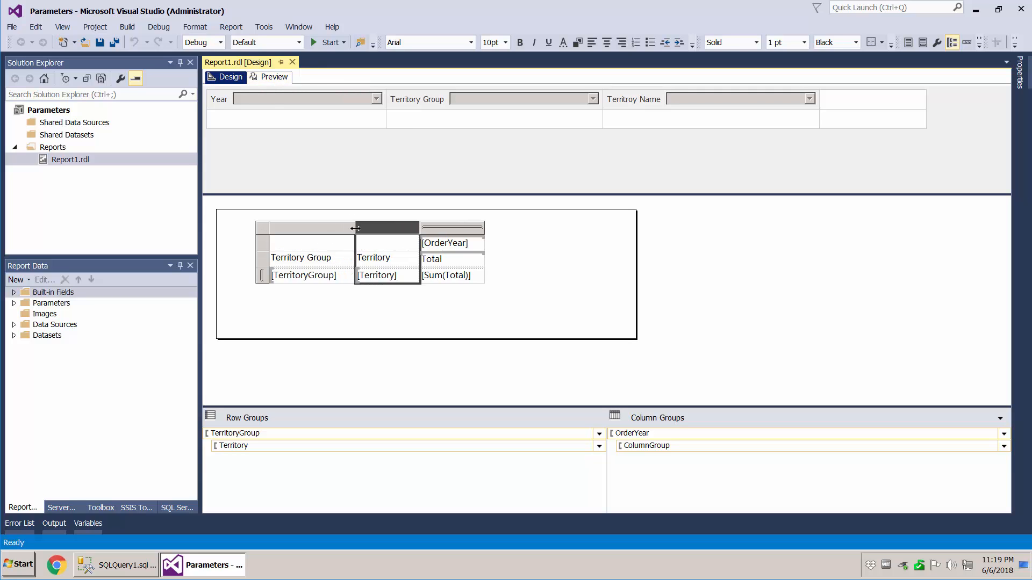
pyautogui.click(267, 78)
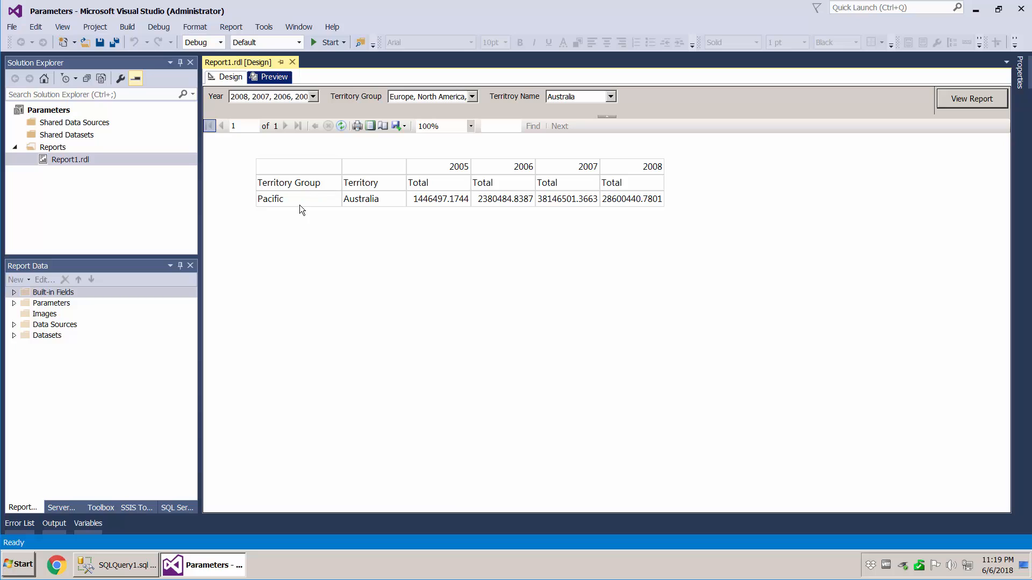
pyautogui.click(226, 77)
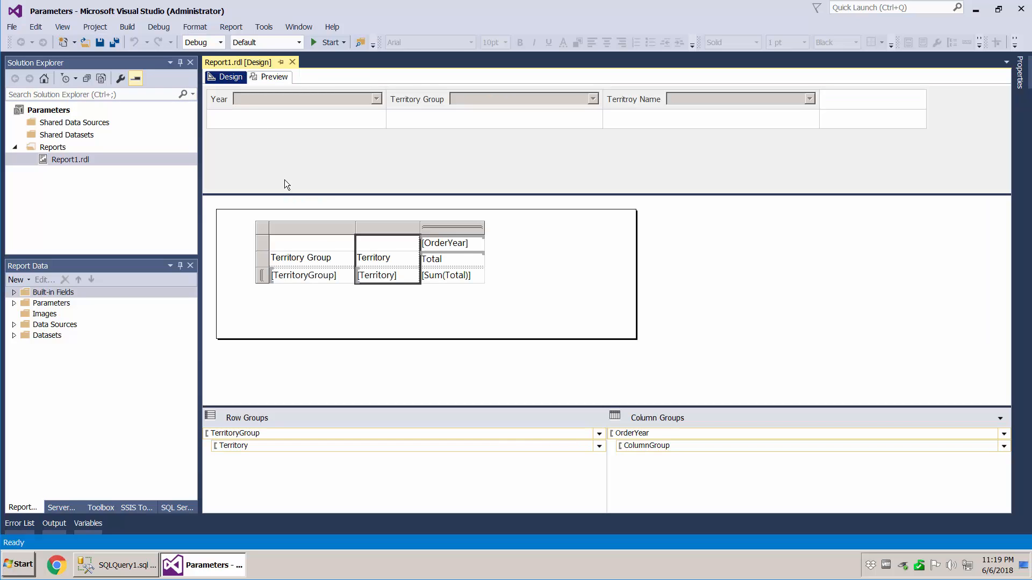
# Select the TerritoryGroup cell's contents and expand the report's parameters, data sources and datasets.
pyautogui.click(344, 275)
pyautogui.click(344, 275)
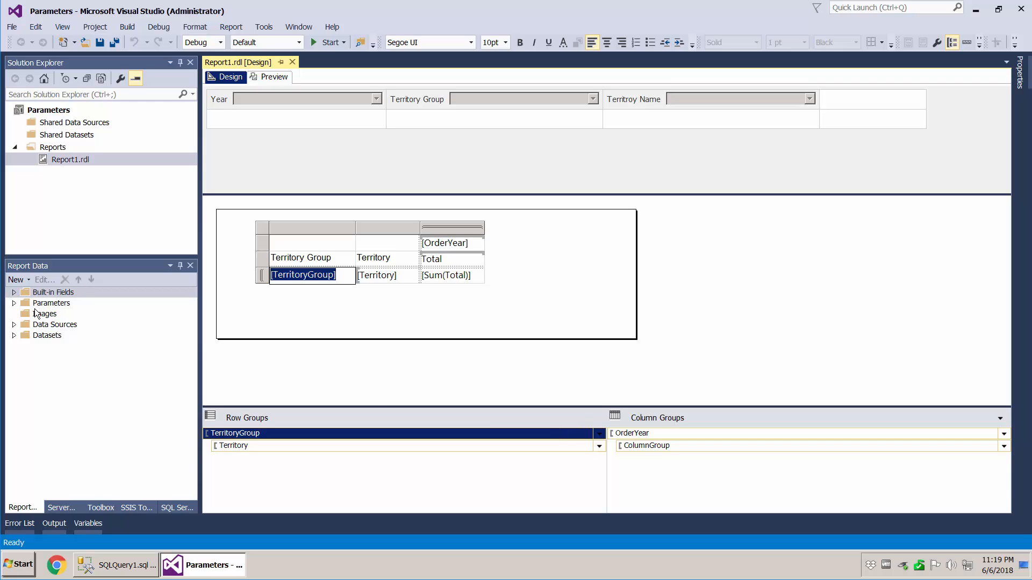
pyautogui.click(14, 303)
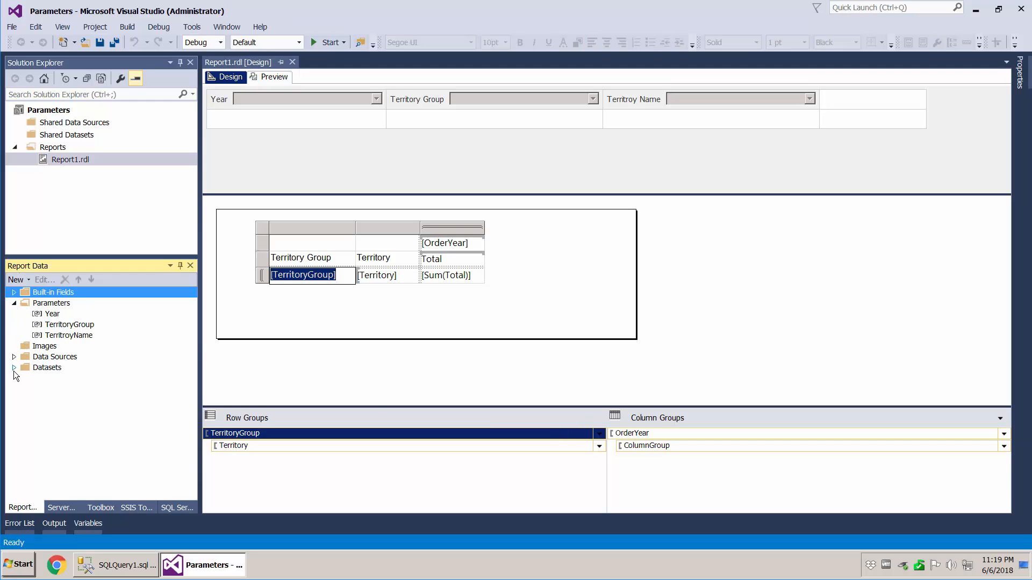
pyautogui.click(14, 357)
pyautogui.click(14, 346)
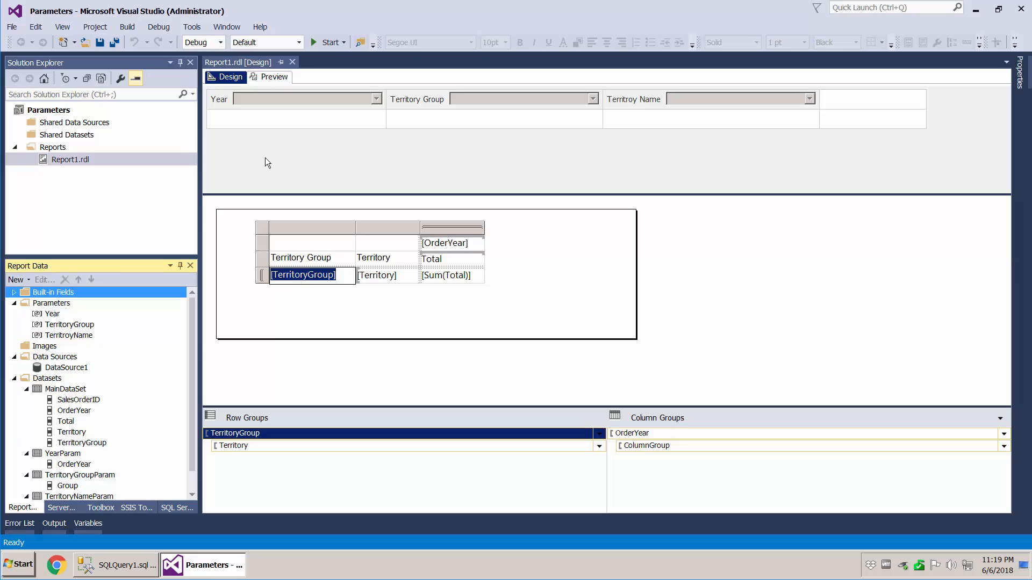
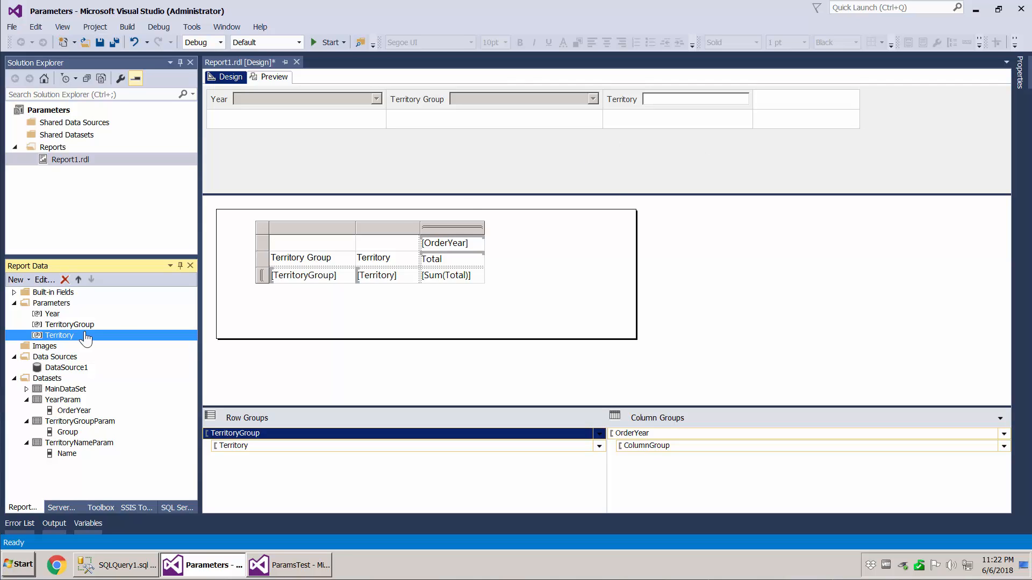
pyautogui.doubleClick(70, 390)
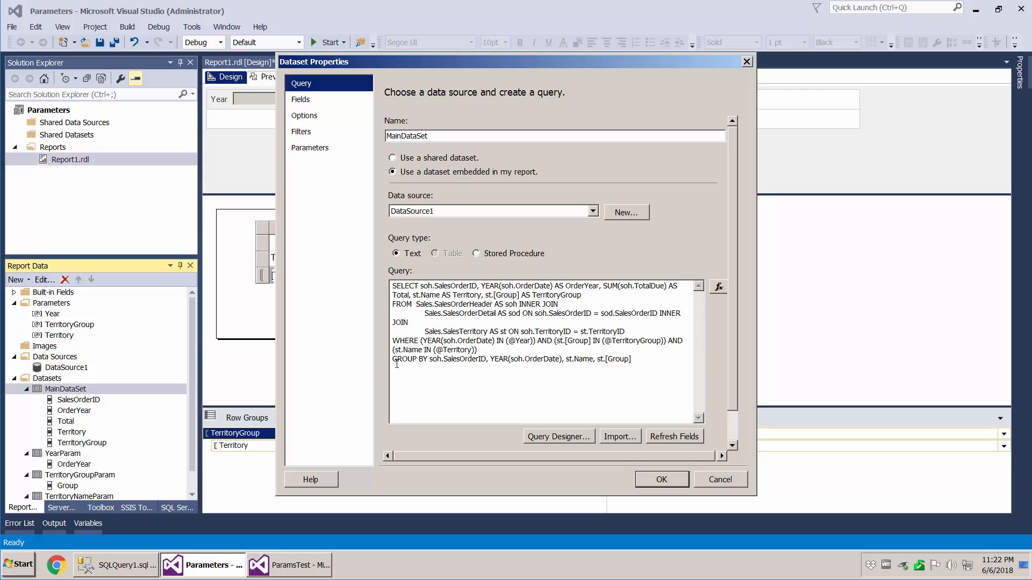
pyautogui.moveTo(439, 350); pyautogui.dragTo(484, 350)
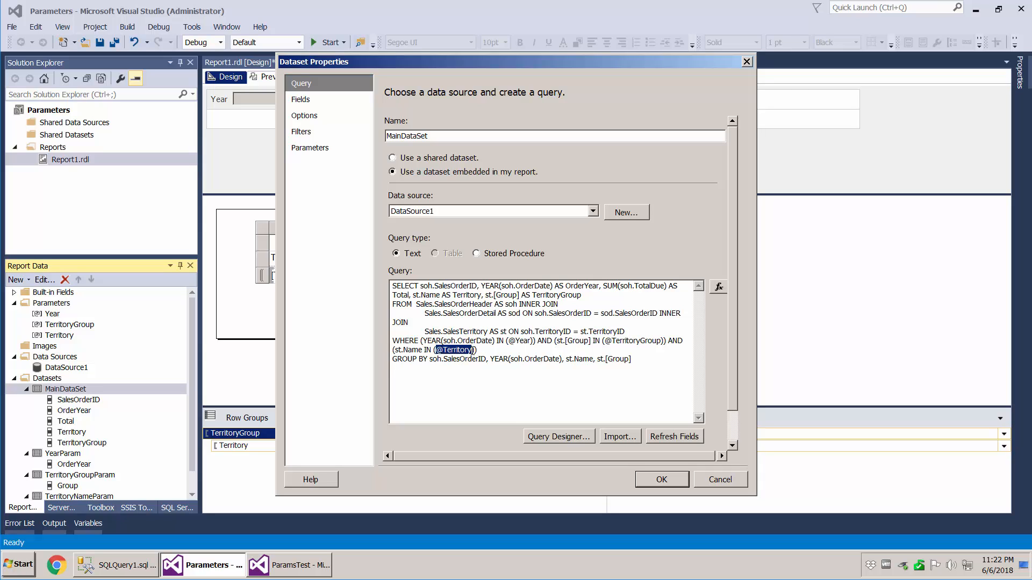
pyautogui.click(472, 351)
pyautogui.click(728, 483)
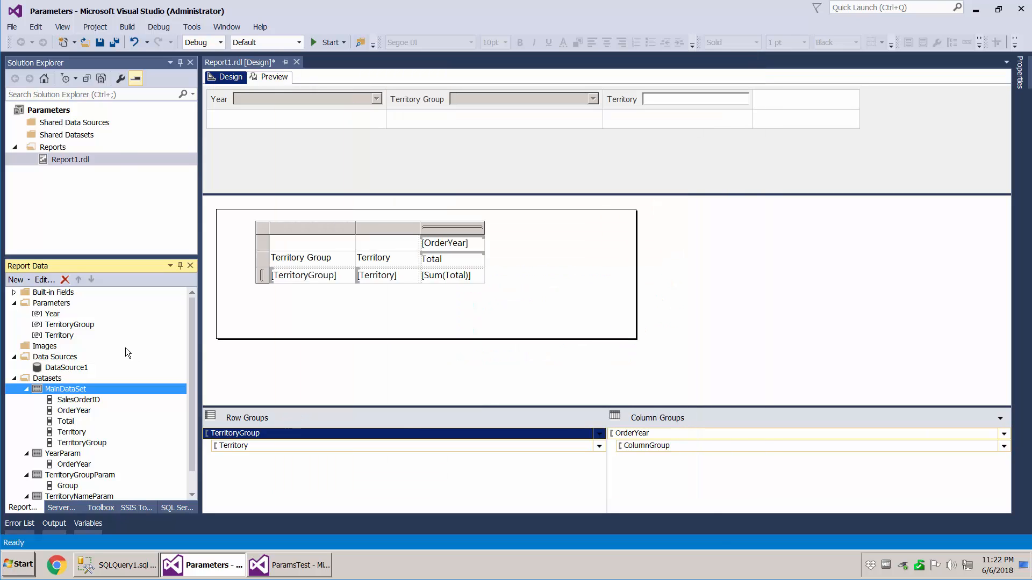
# Open the Territory parameter's properties and check its name and prompt.
pyautogui.click(55, 336)
pyautogui.rightClick(83, 337)
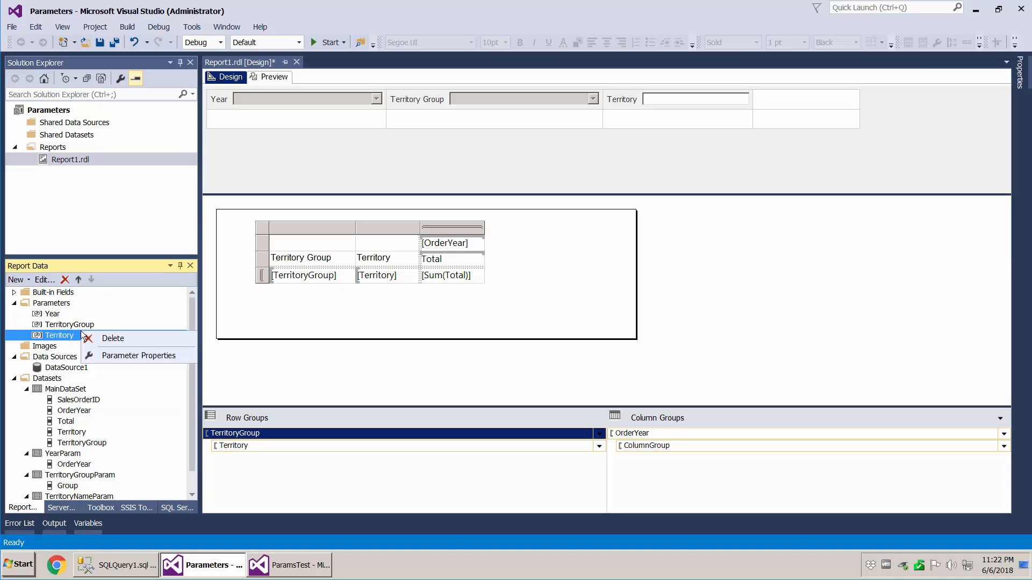
pyautogui.doubleClick(55, 337)
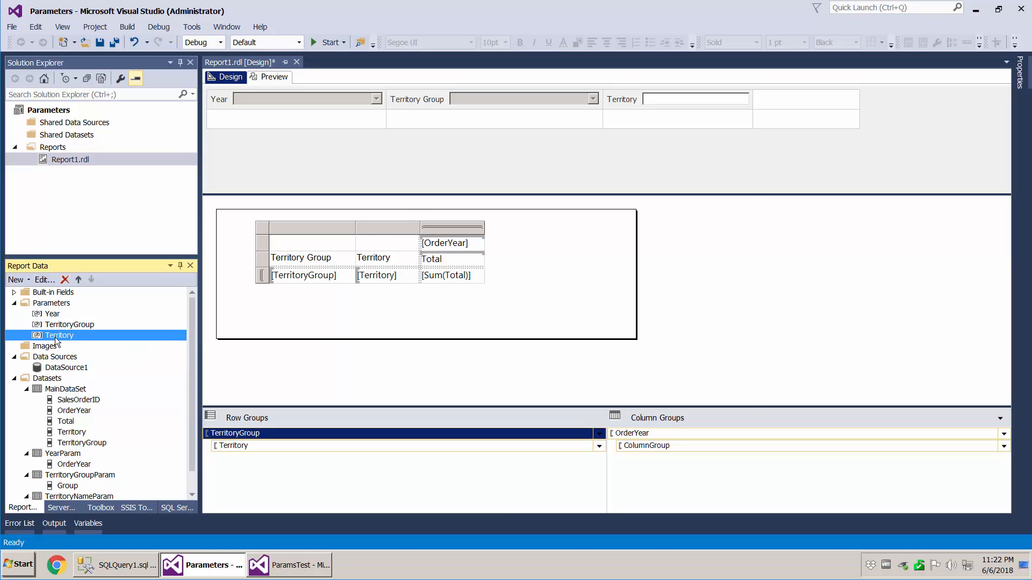
pyautogui.doubleClick(457, 169)
pyautogui.click(455, 170)
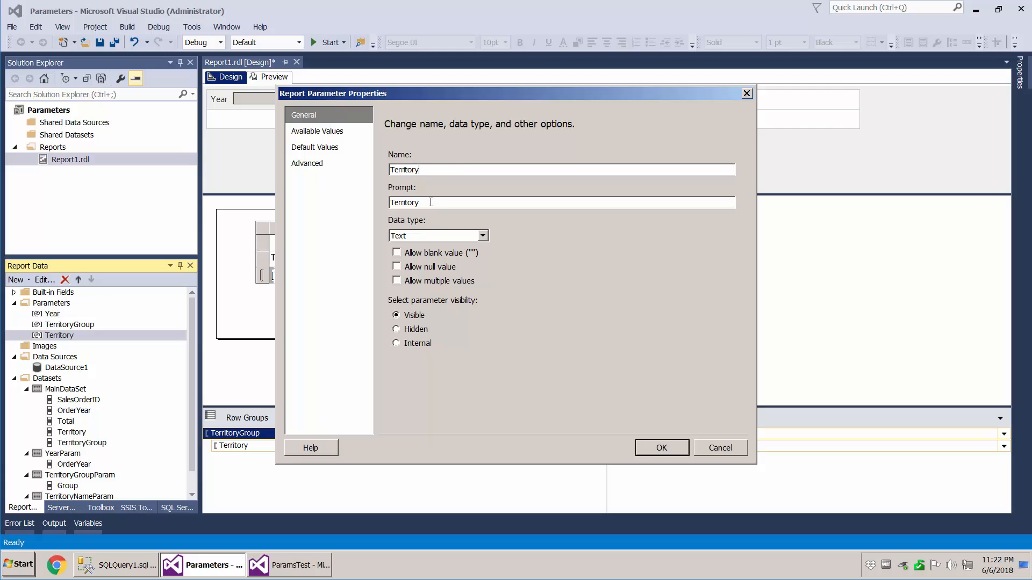
pyautogui.doubleClick(444, 203)
pyautogui.click(443, 204)
# Fill the Territory parameter's available values from the TerritoryNameParam query, with Name as value and label field.
pyautogui.click(322, 133)
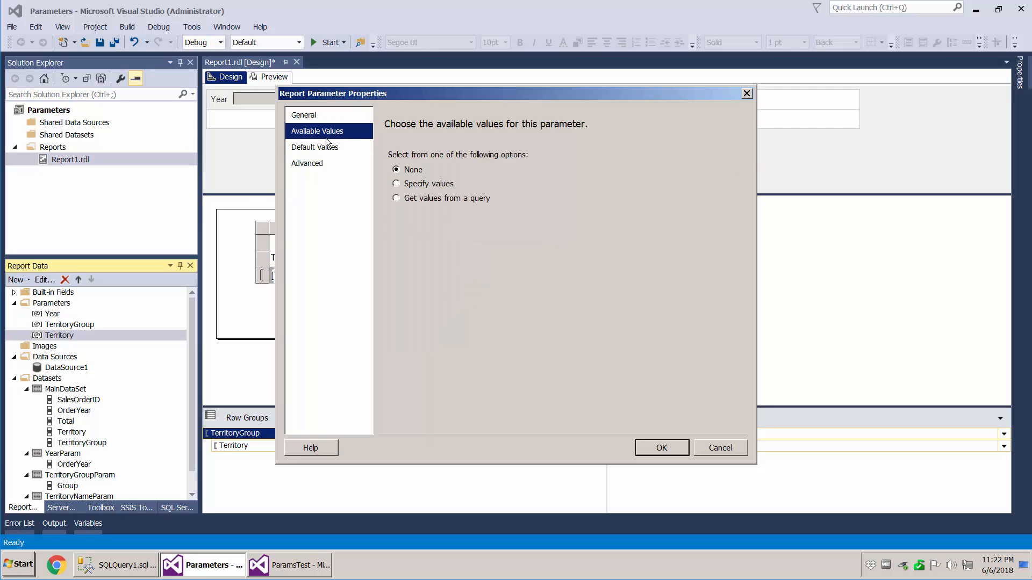
pyautogui.click(425, 199)
pyautogui.click(458, 243)
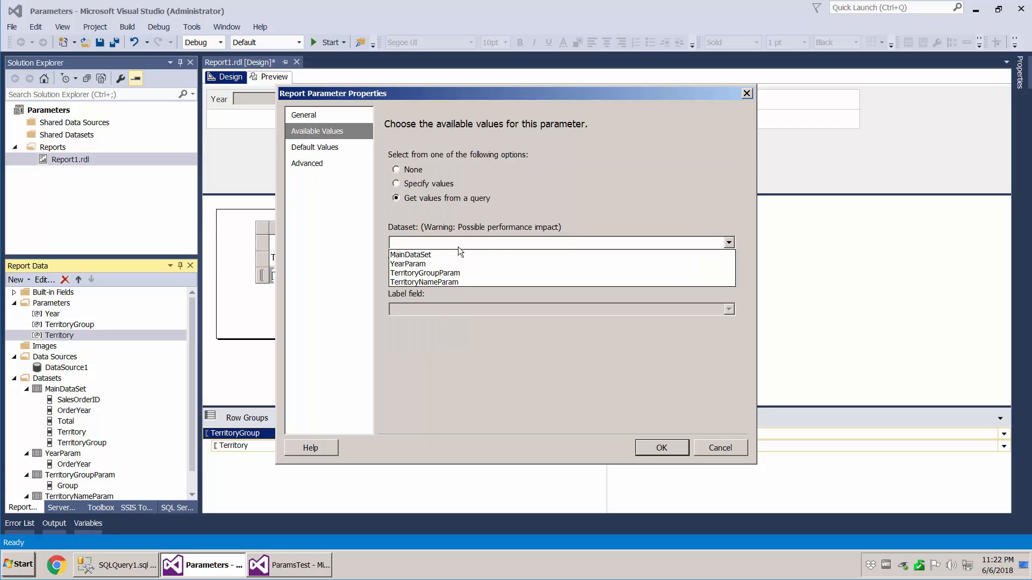
pyautogui.click(456, 284)
pyautogui.click(456, 277)
pyautogui.click(454, 285)
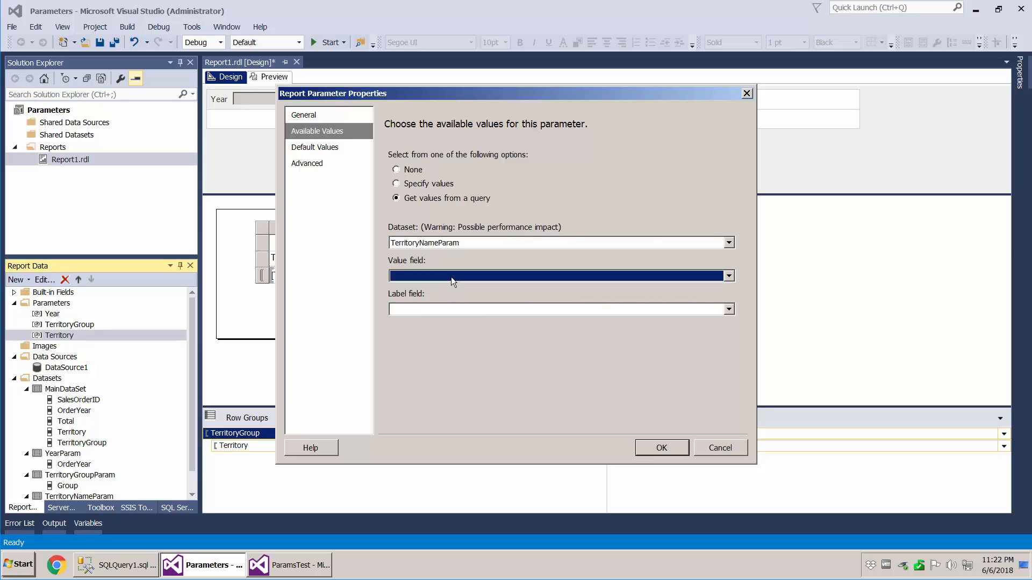
pyautogui.click(455, 310)
pyautogui.click(457, 320)
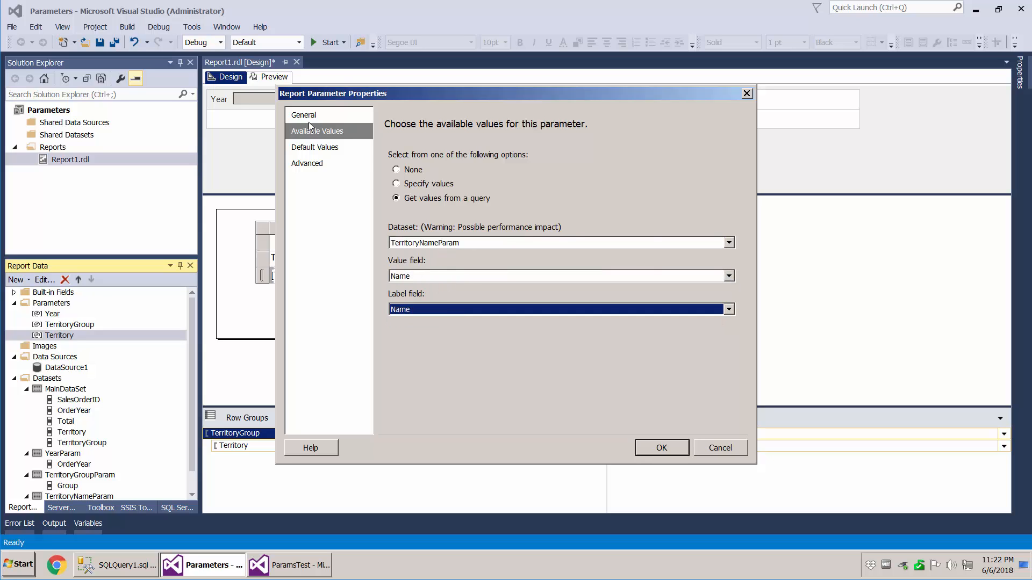
# Take the Territory parameter's default values from the TerritoryNameParam query's Name field, apply the properties and save the report.
pyautogui.click(330, 147)
pyautogui.click(417, 199)
pyautogui.click(447, 243)
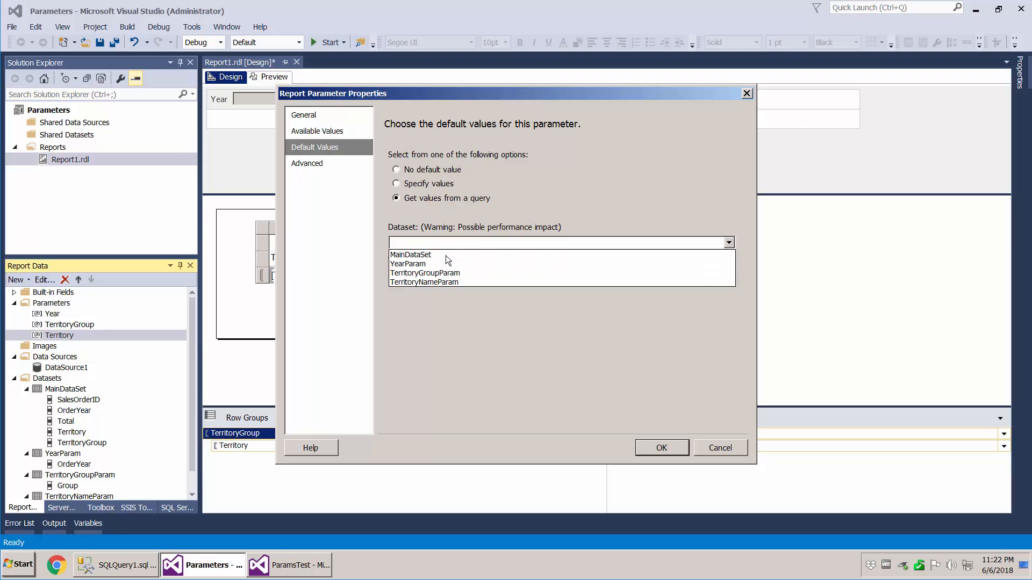
pyautogui.click(452, 284)
pyautogui.click(456, 275)
pyautogui.click(456, 286)
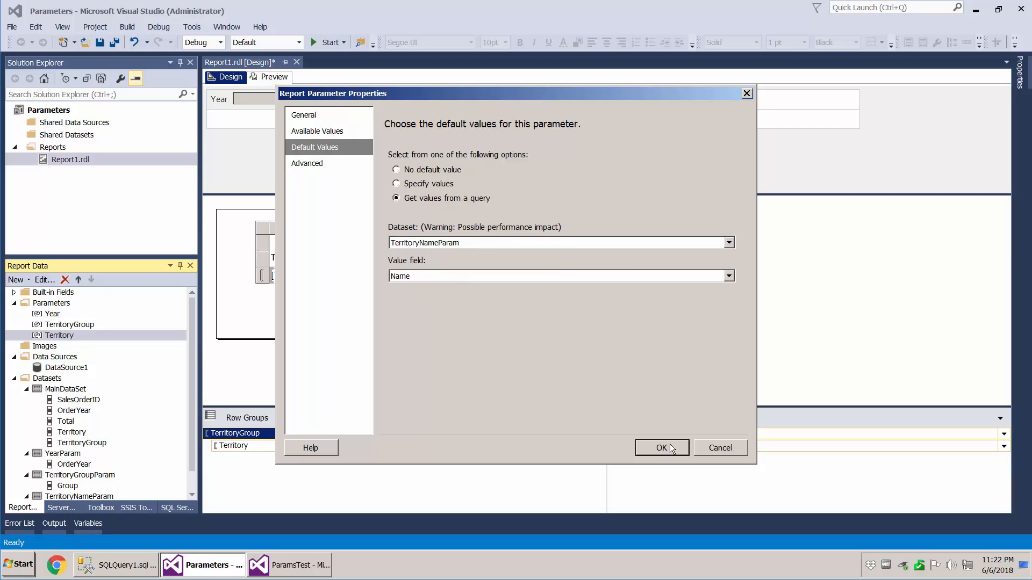
pyautogui.click(655, 448)
pyautogui.click(466, 200)
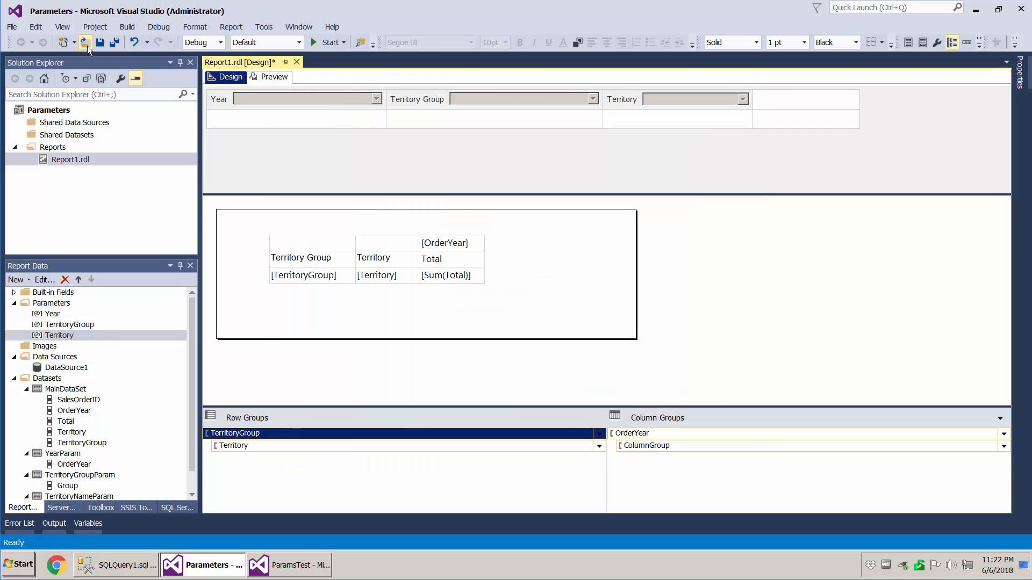
pyautogui.click(115, 43)
# Preview the report and check the choices offered by the Territory parameter.
pyautogui.click(275, 79)
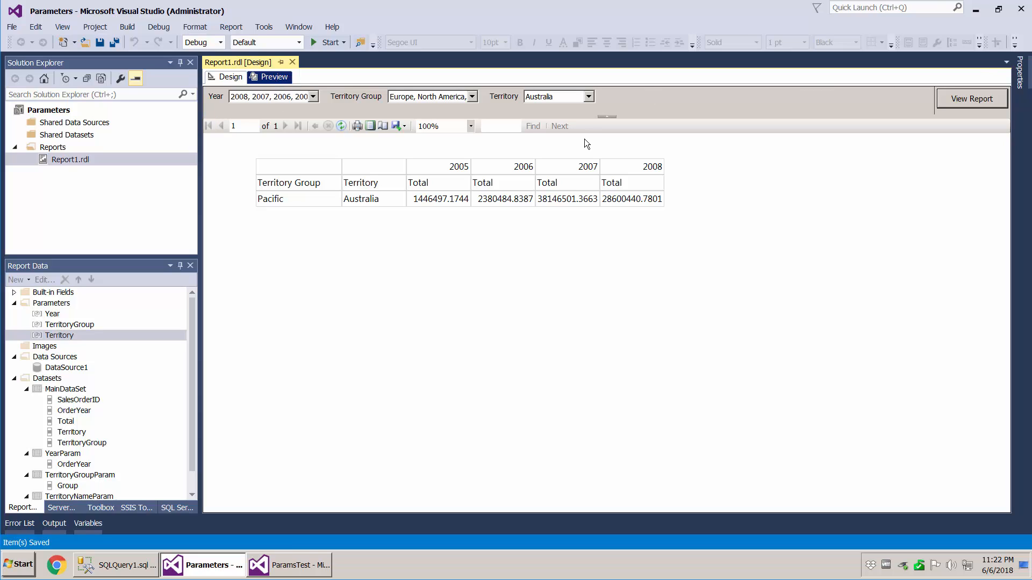
pyautogui.click(471, 96)
pyautogui.click(548, 96)
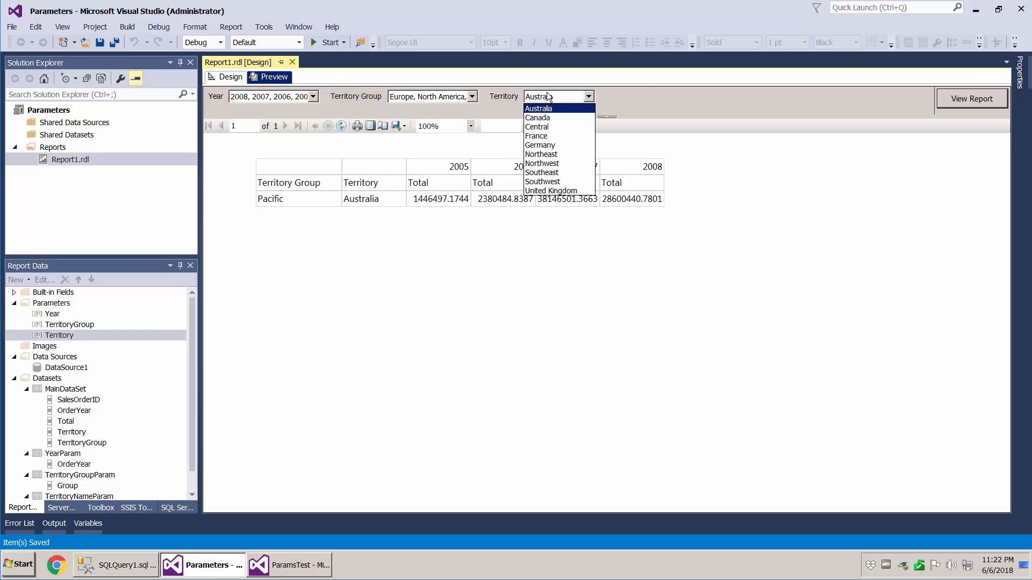
pyautogui.click(548, 109)
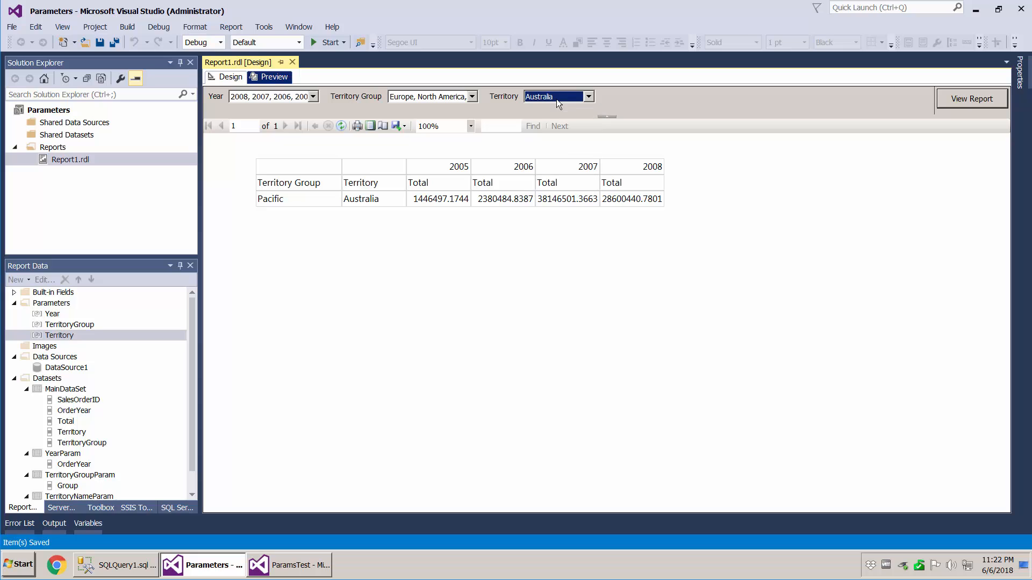
# Return to the report design and allow multiple values for the Territory parameter.
pyautogui.click(231, 79)
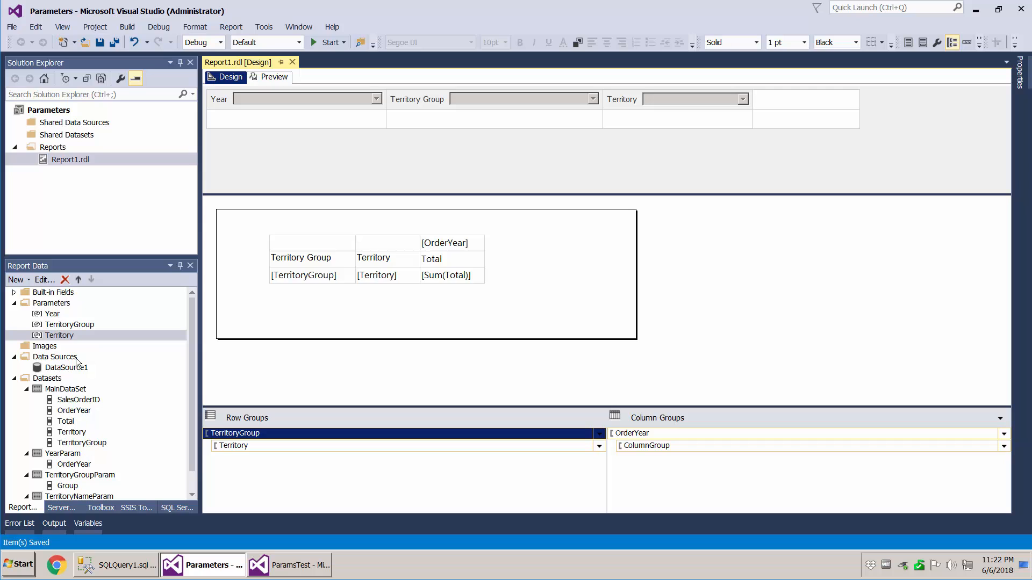
pyautogui.doubleClick(79, 338)
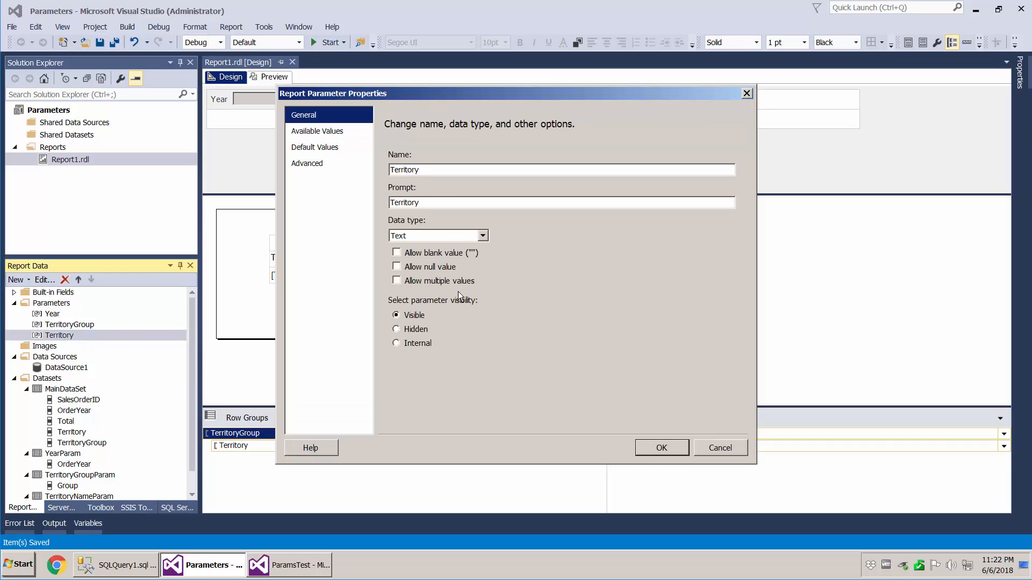
pyautogui.click(659, 447)
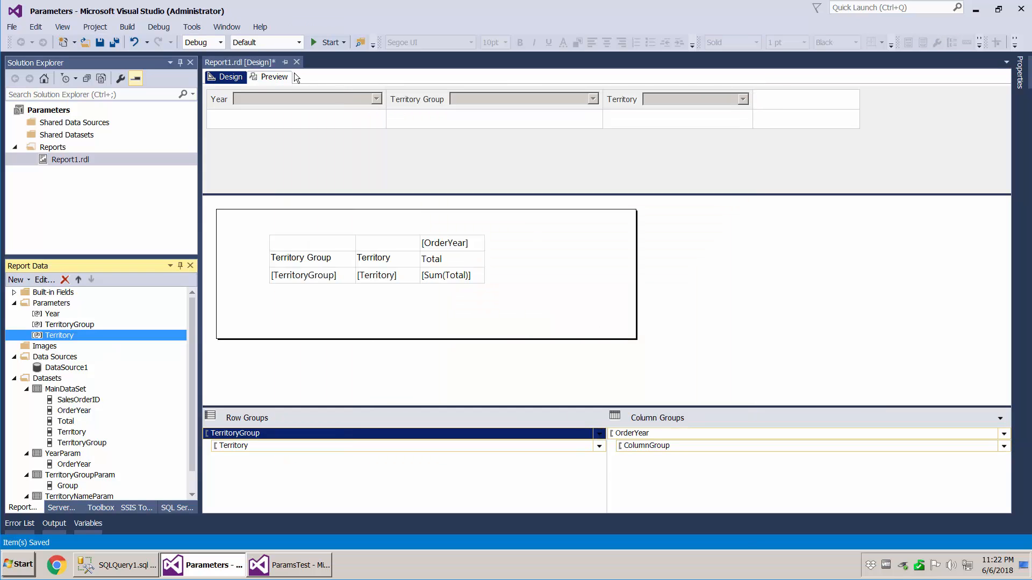
# Preview the report and check the Territory and Year parameters' multi-value lists.
pyautogui.click(273, 76)
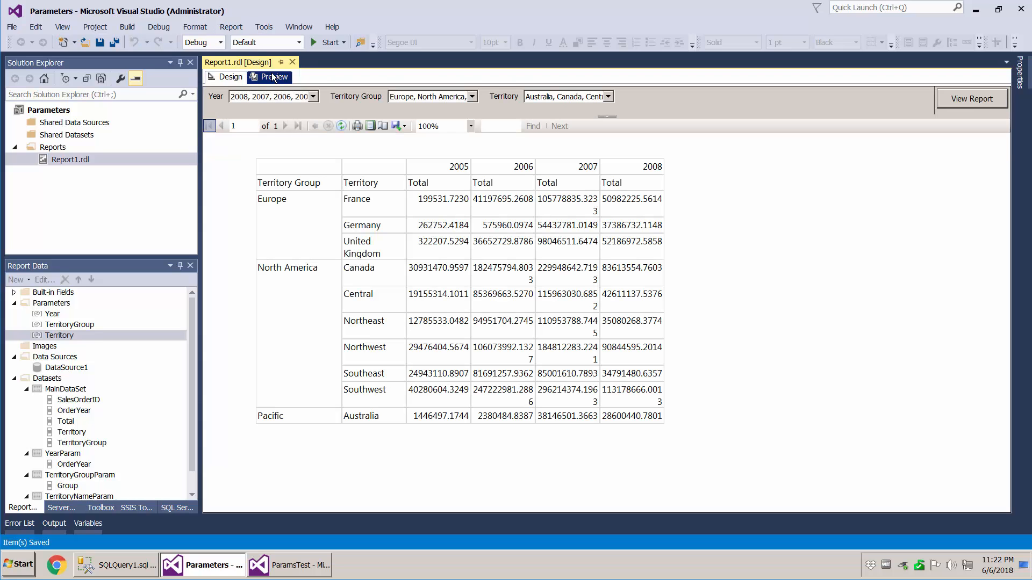
pyautogui.click(608, 96)
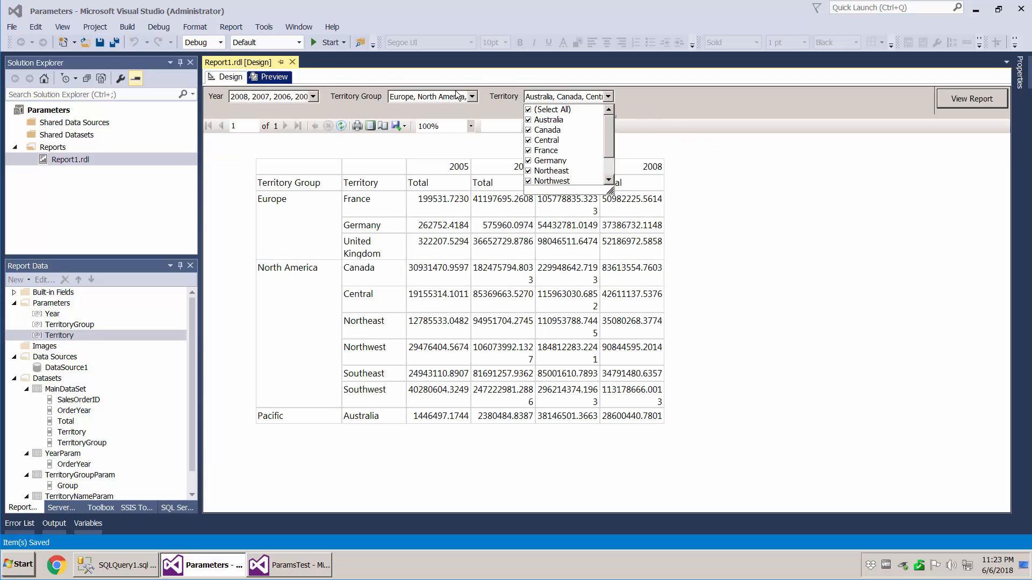
pyautogui.click(500, 95)
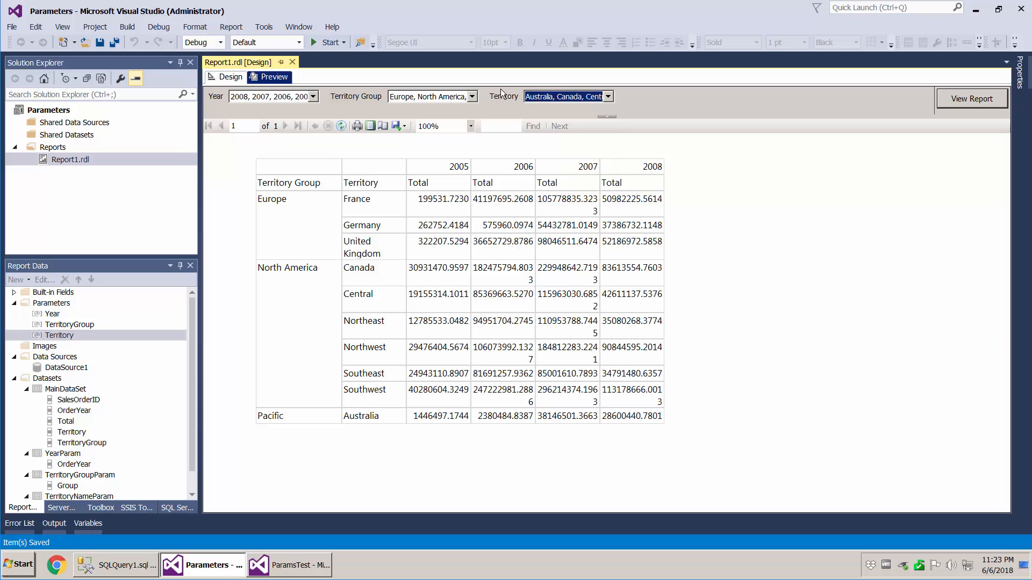
pyautogui.click(312, 97)
# Run the report preview with only North America selected as territory group.
pyautogui.click(458, 99)
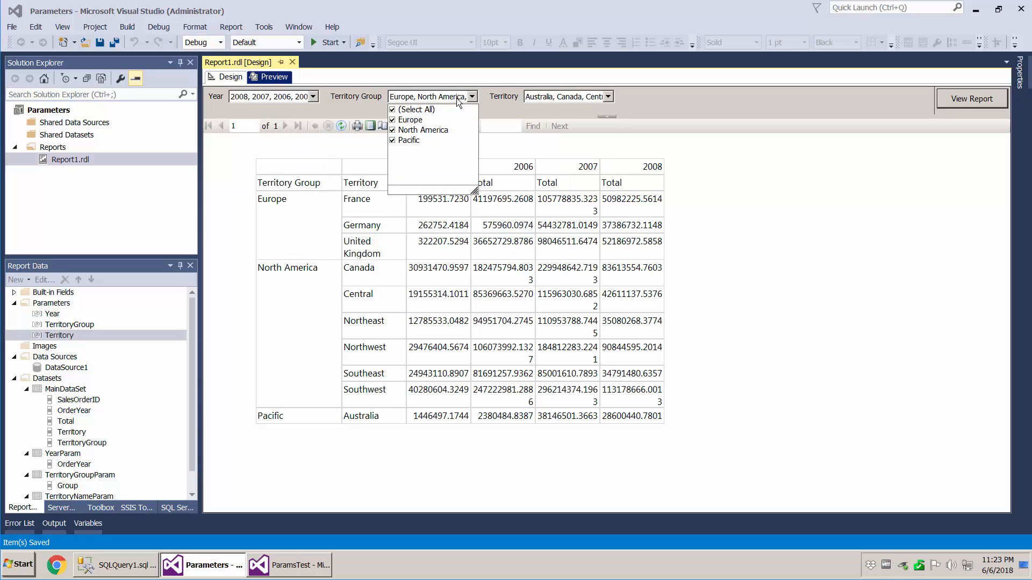
pyautogui.click(411, 109)
pyautogui.click(415, 130)
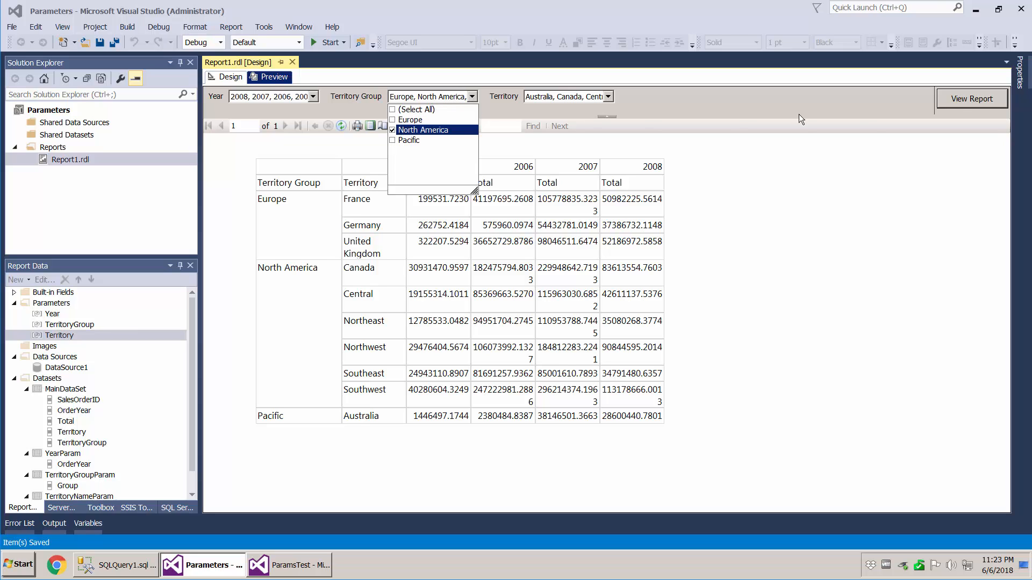
pyautogui.click(967, 100)
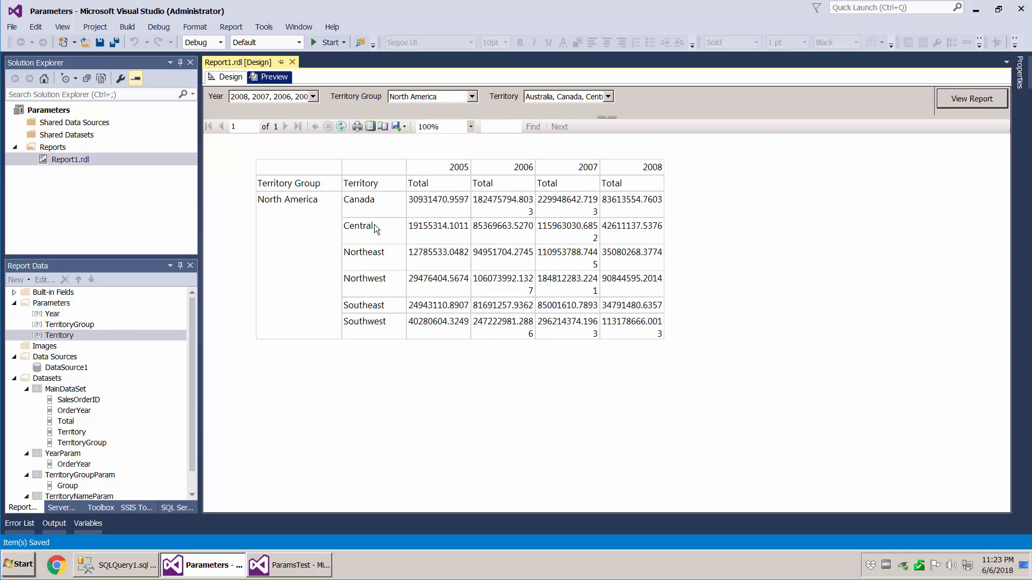
# Rerun the preview for North America and Pacific, and once more with all territory groups selected.
pyautogui.click(473, 98)
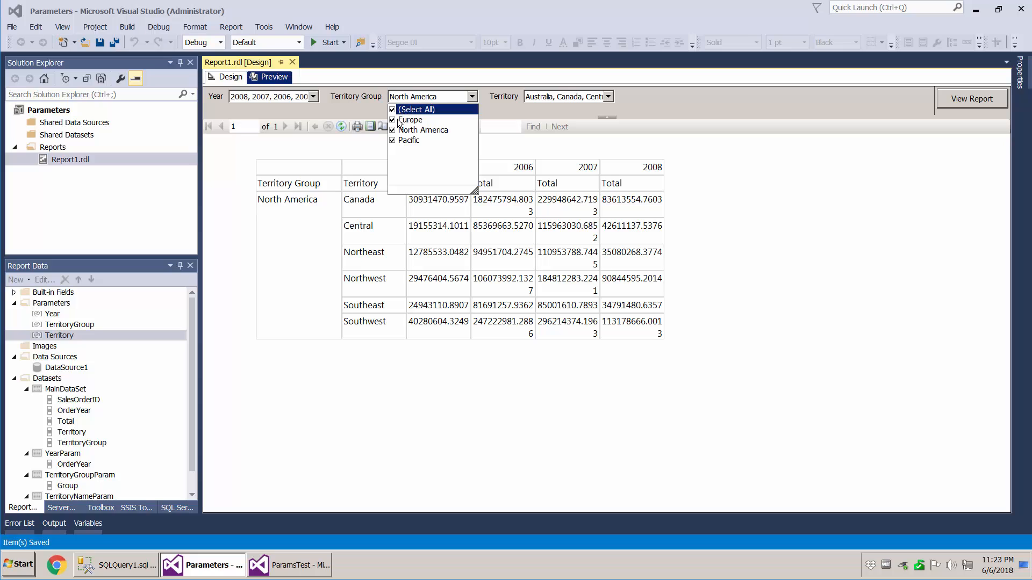
pyautogui.click(407, 139)
pyautogui.click(945, 102)
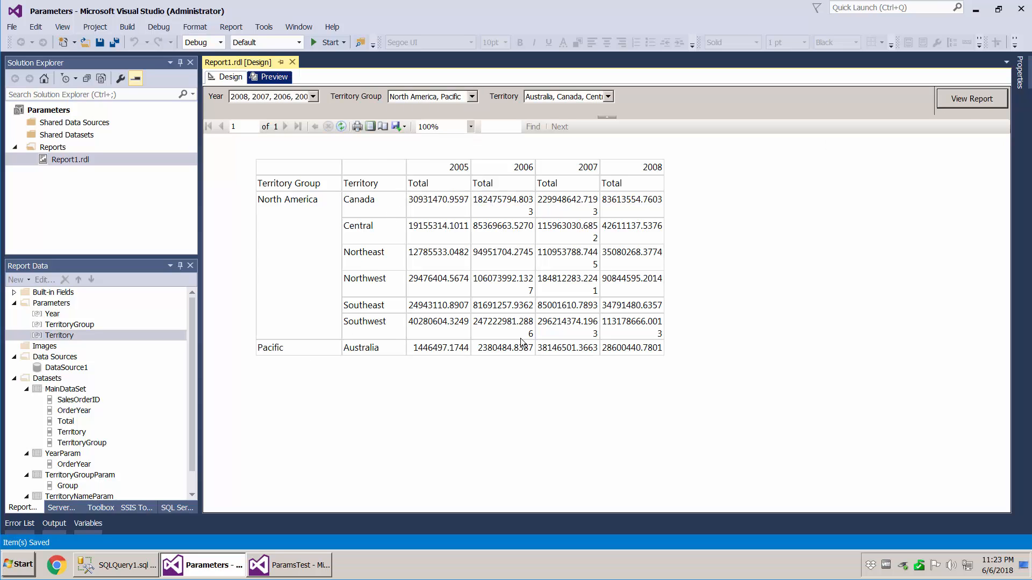
pyautogui.click(472, 97)
pyautogui.click(956, 99)
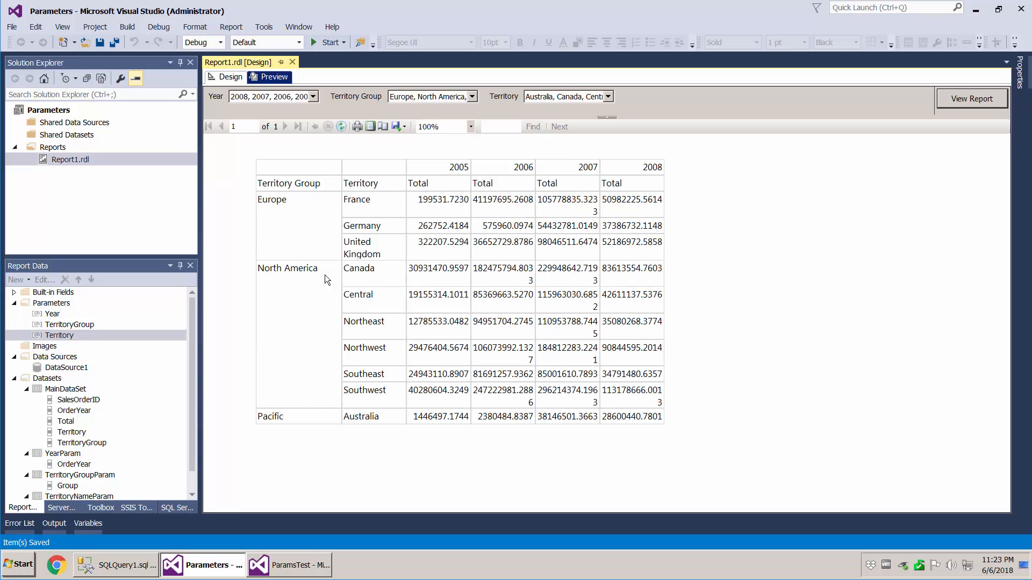
# Clear the Total label from the header cell beneath OrderYear in the matrix and preview the report.
pyautogui.click(230, 77)
pyautogui.click(473, 260)
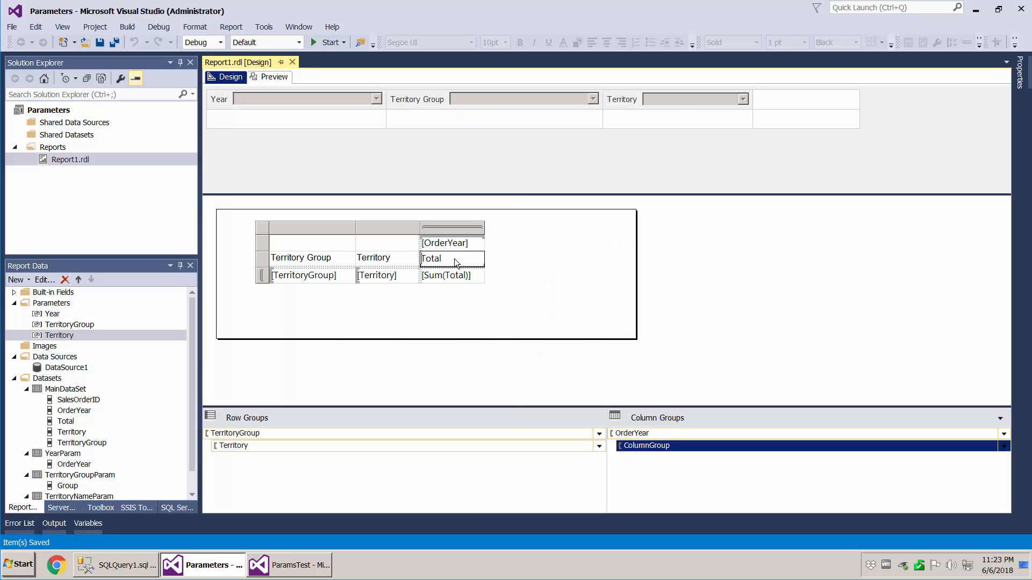
pyautogui.doubleClick(422, 258)
pyautogui.click(573, 253)
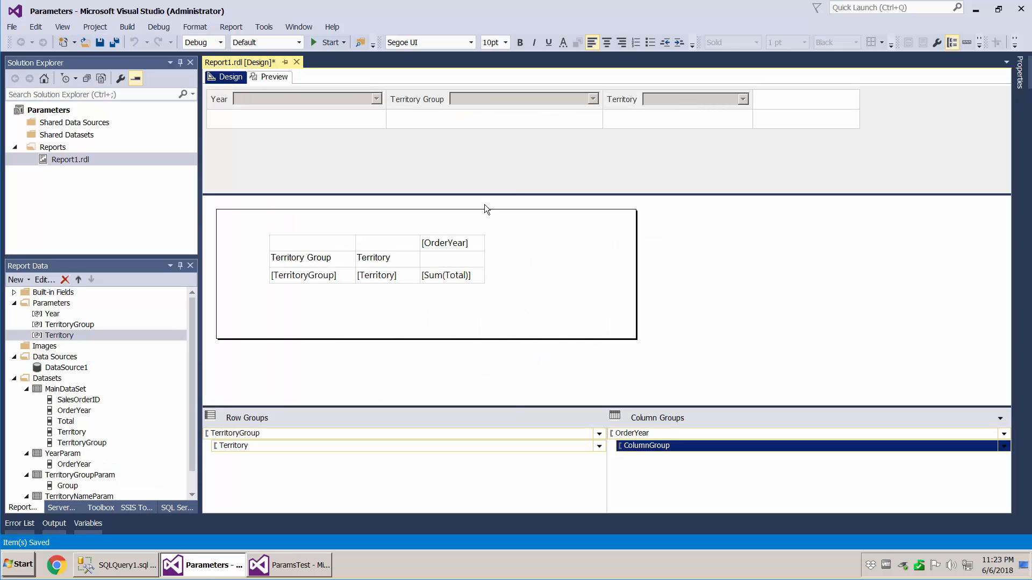
pyautogui.click(283, 80)
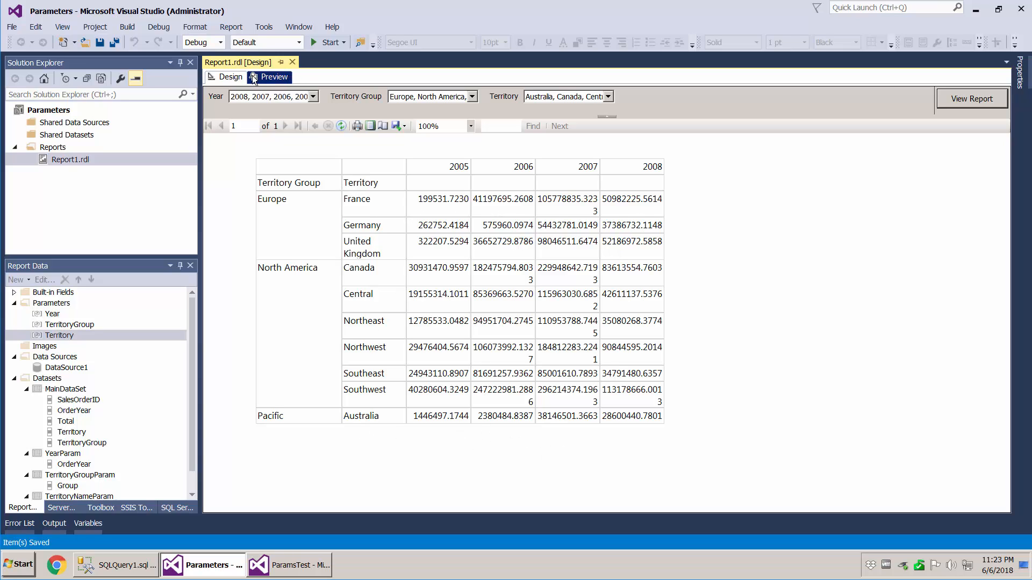
# Try adding a total column after the OrderYear column group and undo that addition.
pyautogui.click(228, 77)
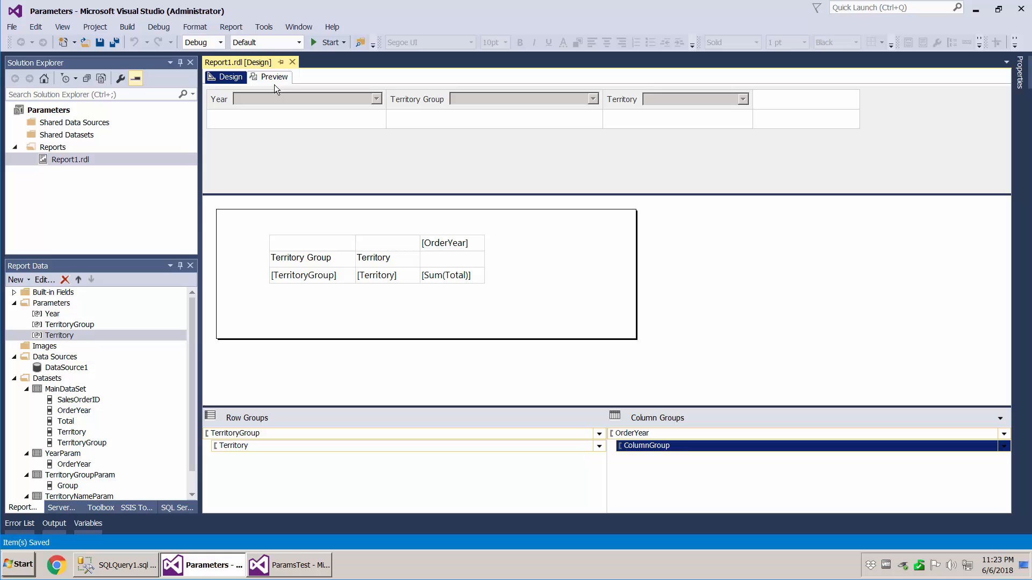
pyautogui.click(460, 254)
pyautogui.rightClick(461, 251)
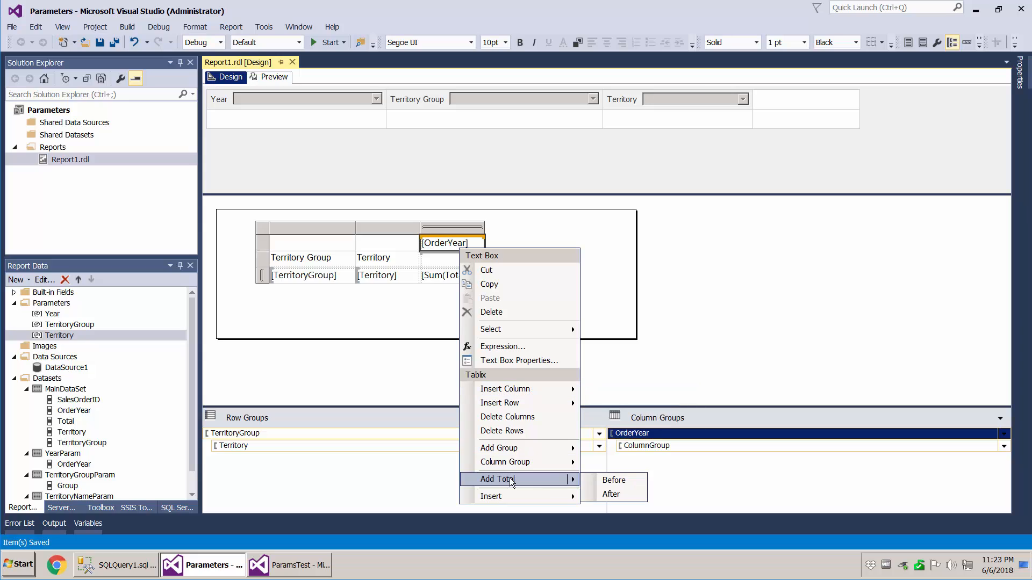
pyautogui.click(611, 494)
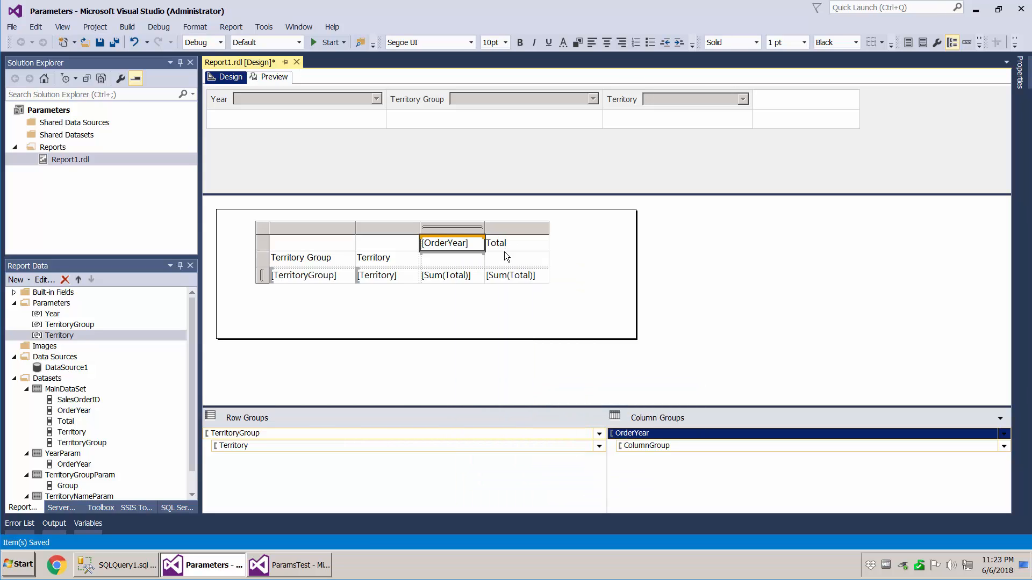
pyautogui.hotkey('ctrl', 'z')
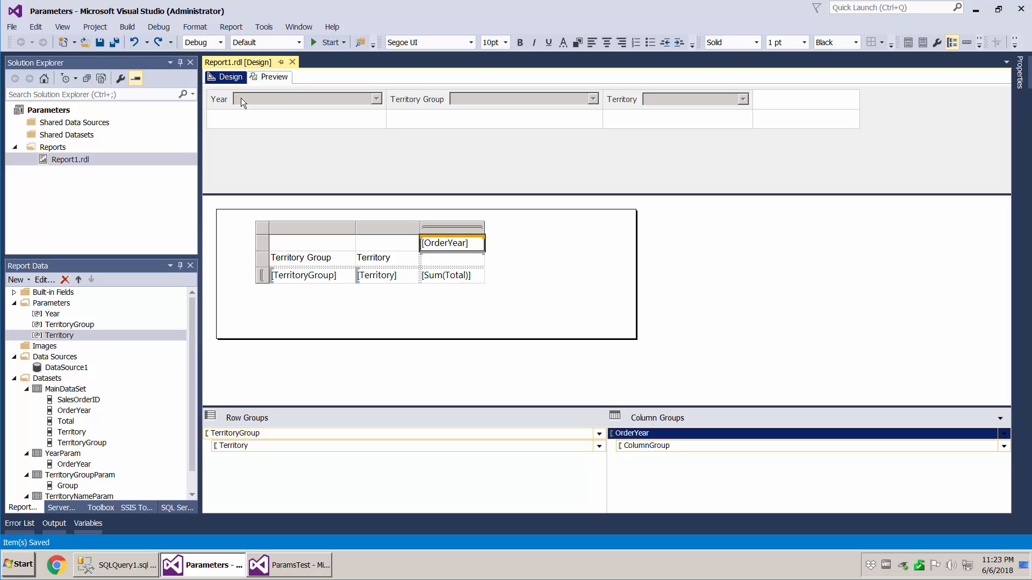
# Add a total row after the TerritoryGroup row group in the matrix and preview the report.
pyautogui.click(253, 78)
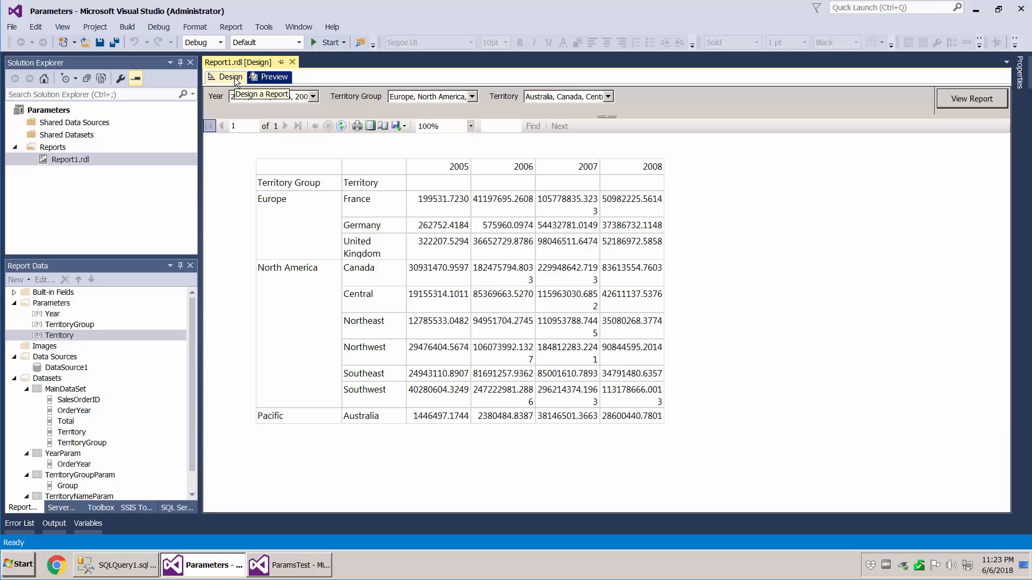
pyautogui.click(234, 78)
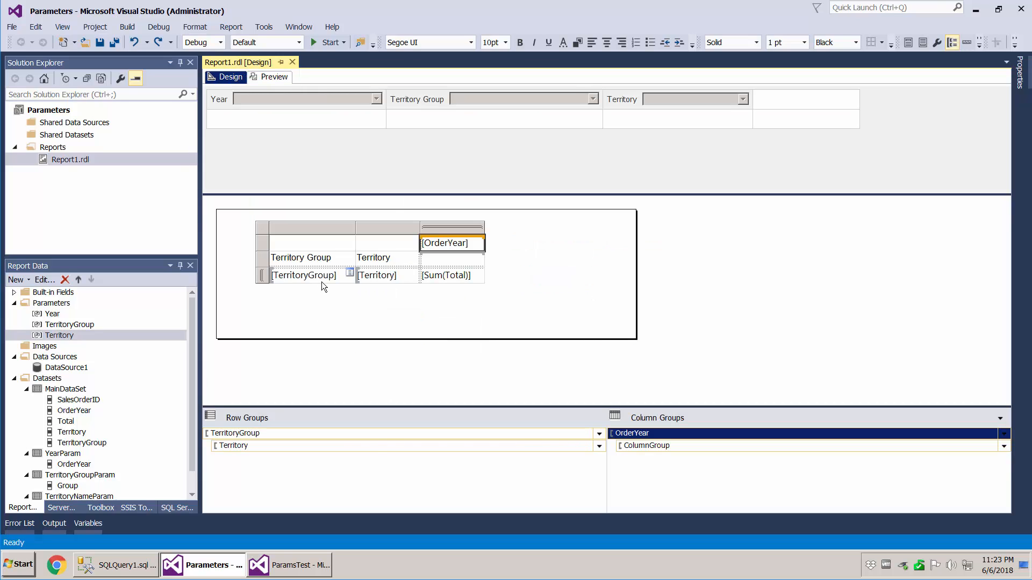
pyautogui.rightClick(323, 282)
pyautogui.moveTo(378, 512)
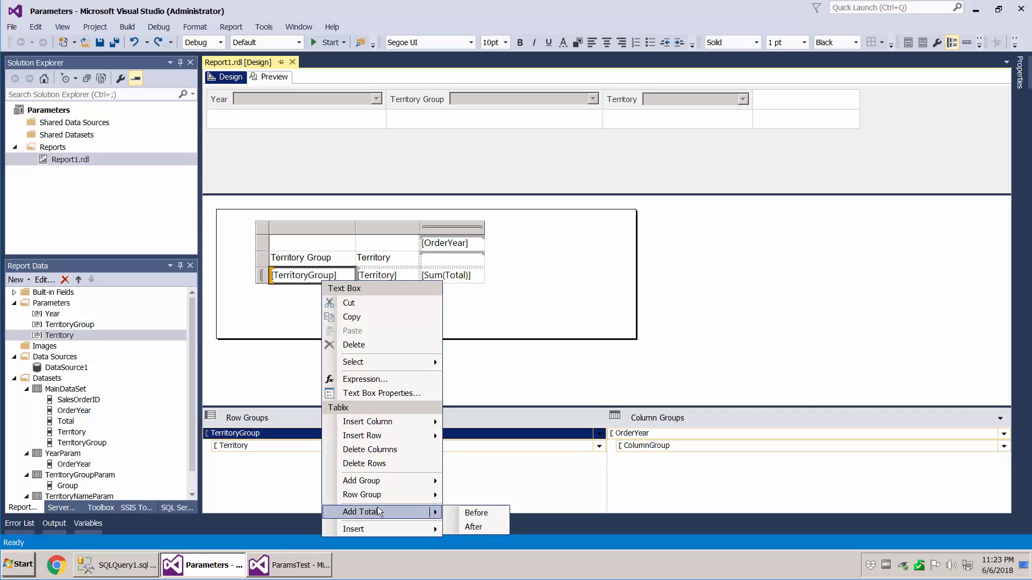
pyautogui.click(502, 528)
pyautogui.click(422, 318)
pyautogui.click(263, 79)
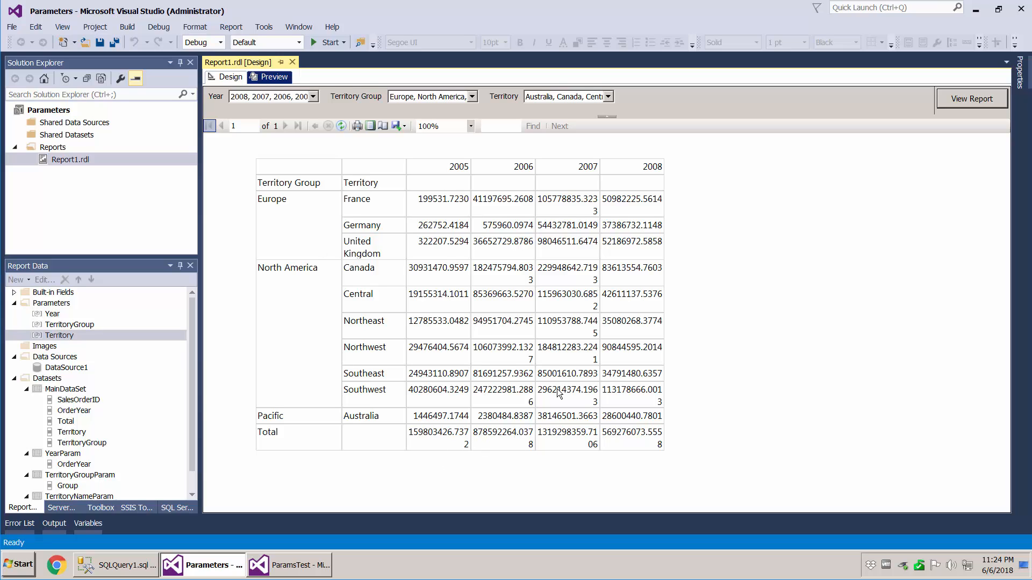
# Format the Sum(Total) cell in the matrix's total row as currency with a 1000 separator.
pyautogui.click(229, 76)
pyautogui.click(449, 292)
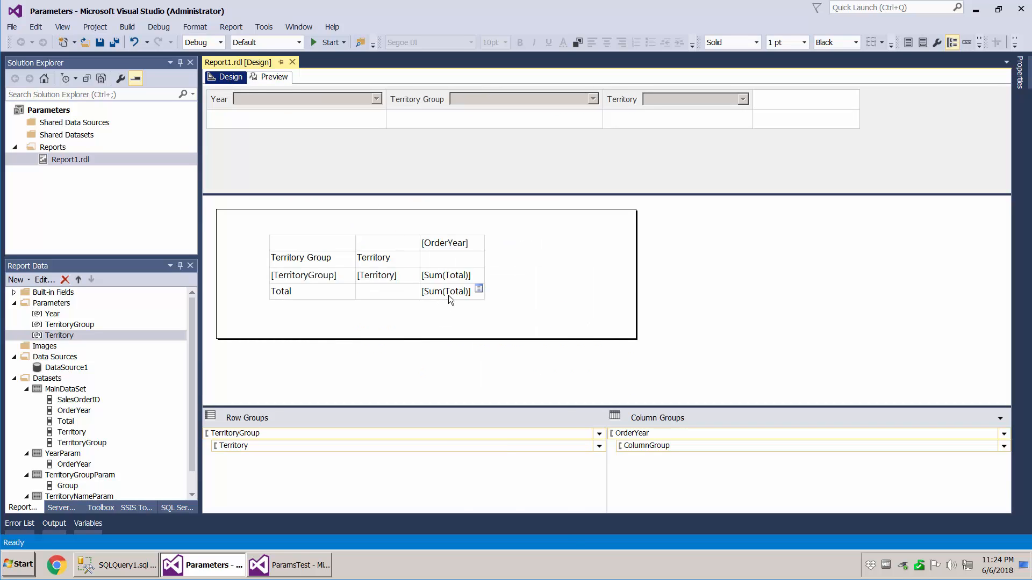
pyautogui.rightClick(456, 301)
pyautogui.click(498, 406)
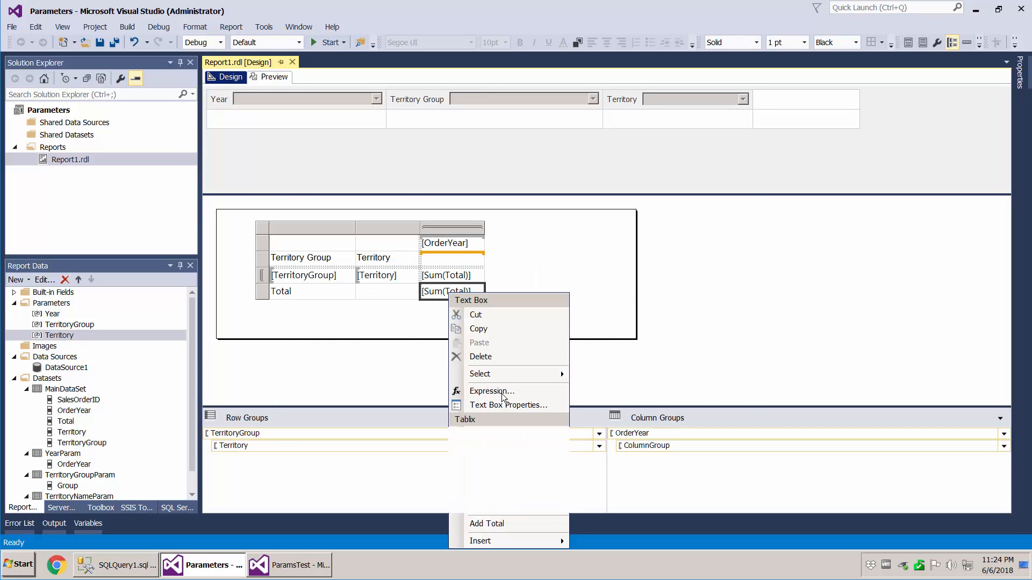
pyautogui.click(304, 131)
pyautogui.click(404, 183)
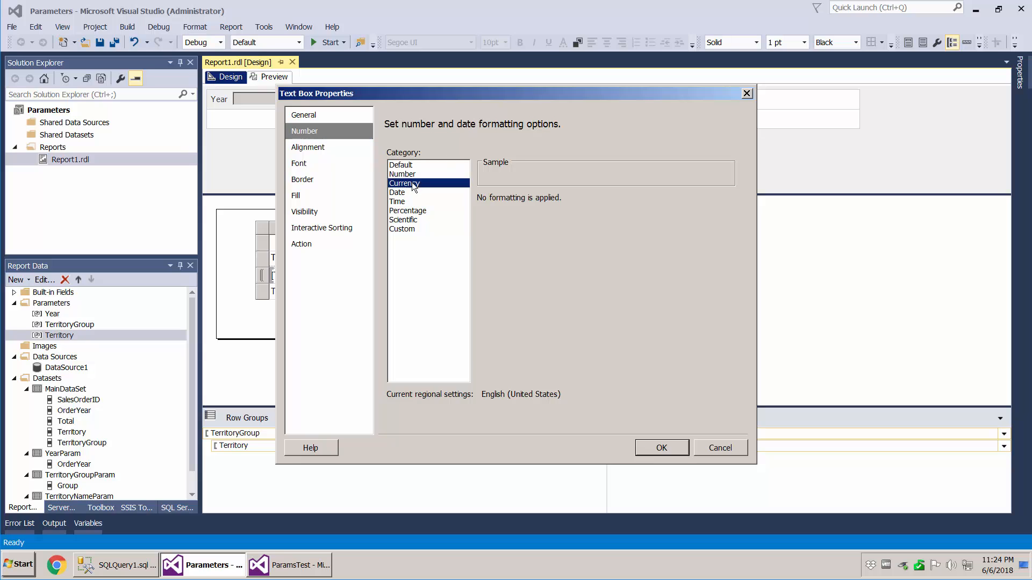
pyautogui.click(481, 219)
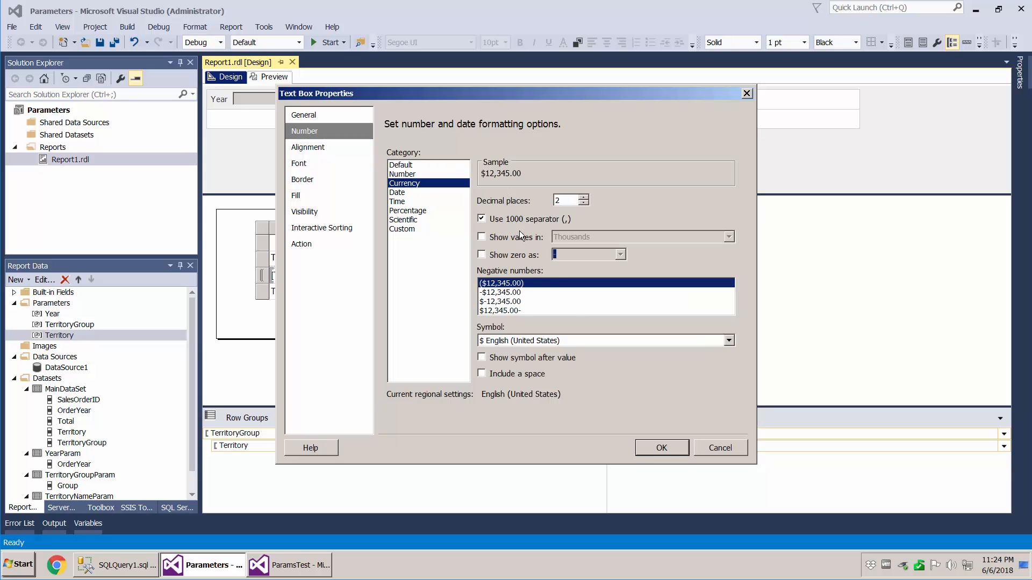
pyautogui.click(661, 447)
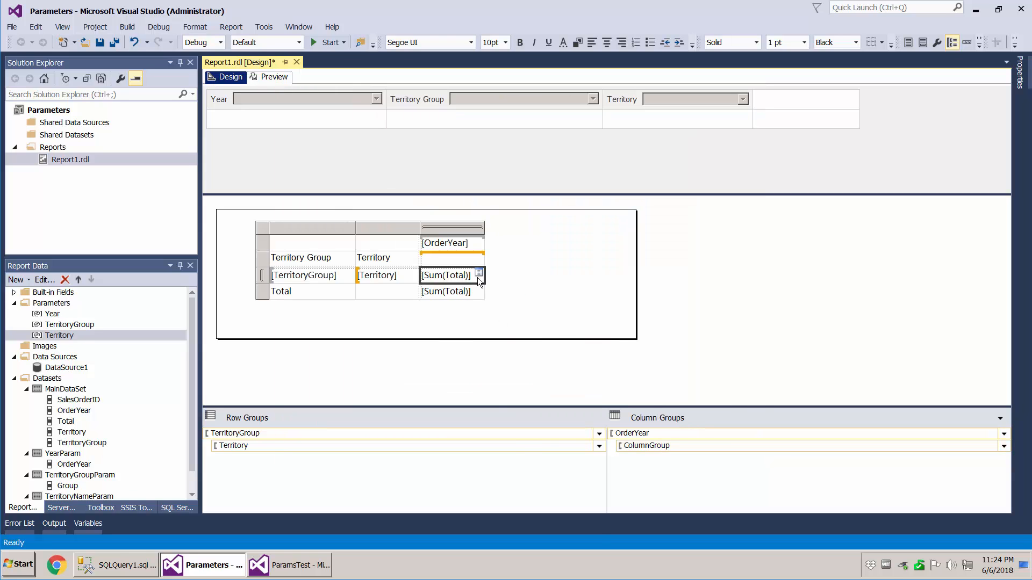
# Format the Sum(Total) cell in the TerritoryGroup row as currency with a 1000 separator and preview the report.
pyautogui.rightClick(479, 280)
pyautogui.click(537, 392)
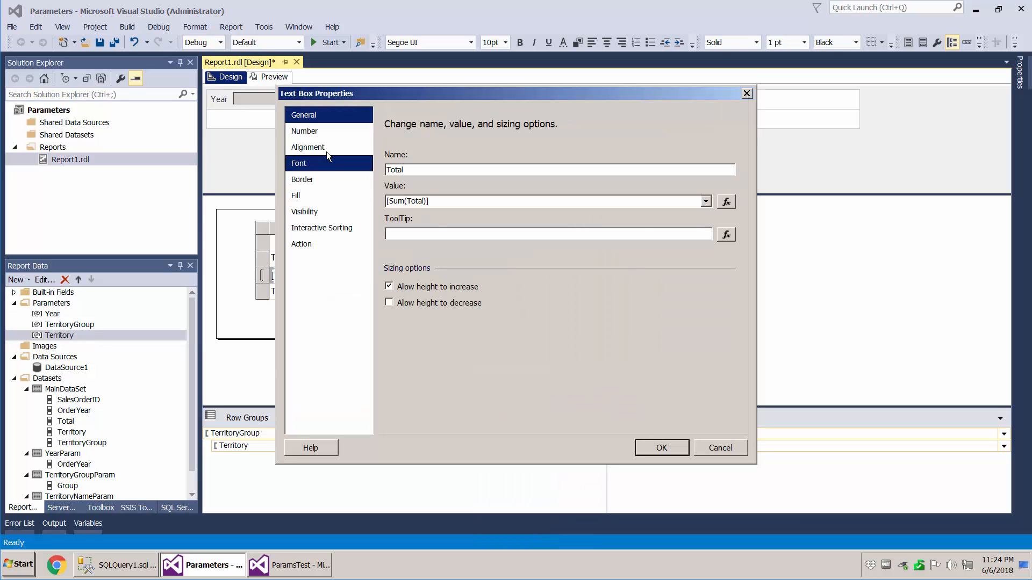
pyautogui.click(323, 131)
pyautogui.click(422, 175)
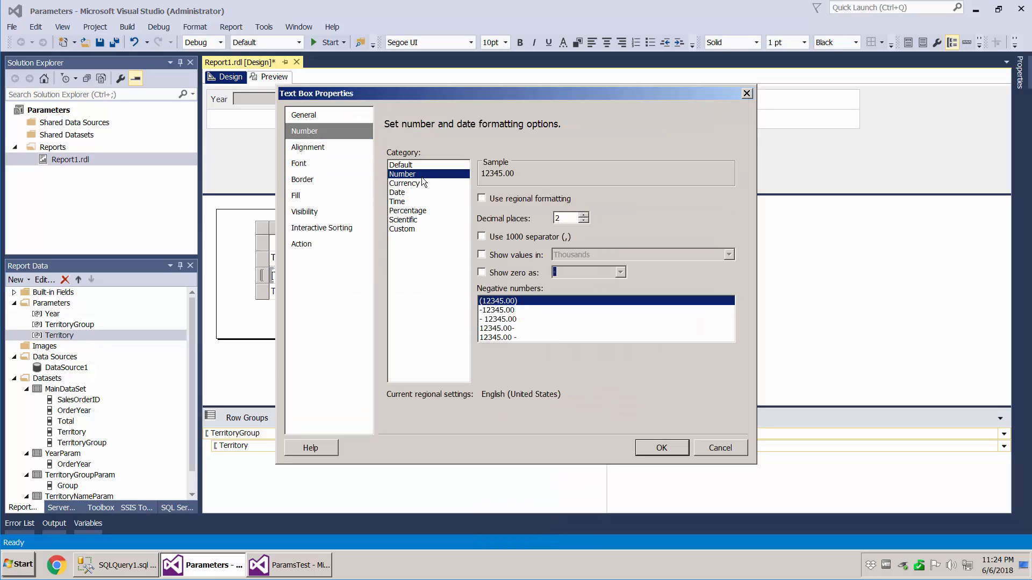
pyautogui.click(404, 183)
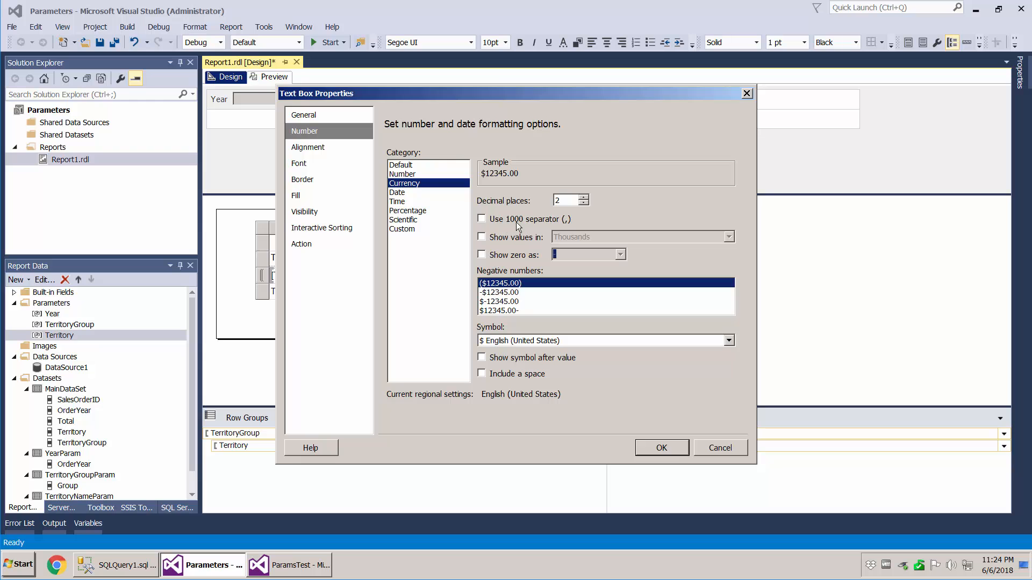
pyautogui.click(513, 220)
pyautogui.click(671, 451)
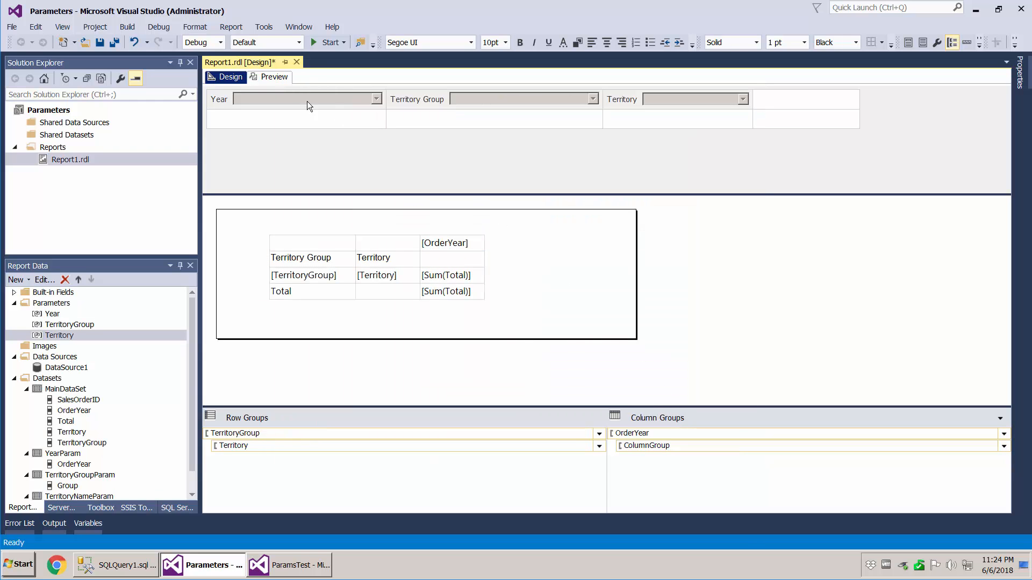
pyautogui.click(273, 77)
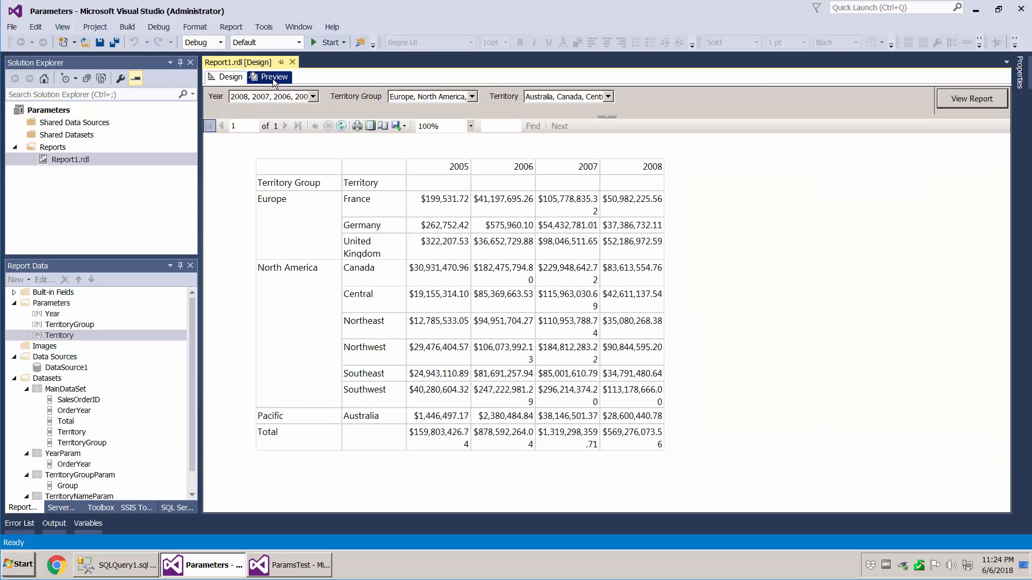
# Widen the matrix's OrderYear column to fit the currency values on one line, preview the report and save it.
pyautogui.click(228, 77)
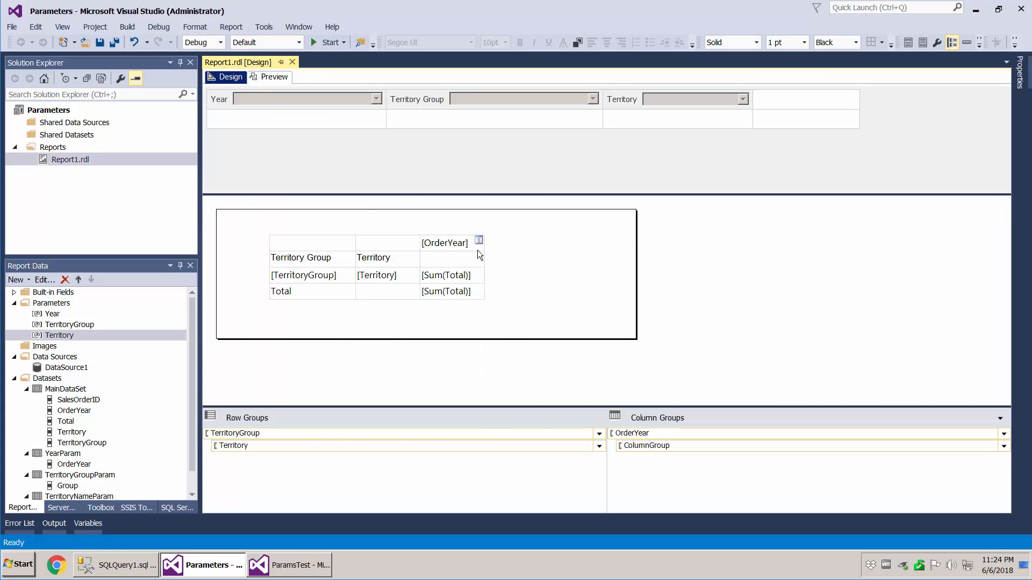
pyautogui.click(477, 244)
pyautogui.click(488, 231)
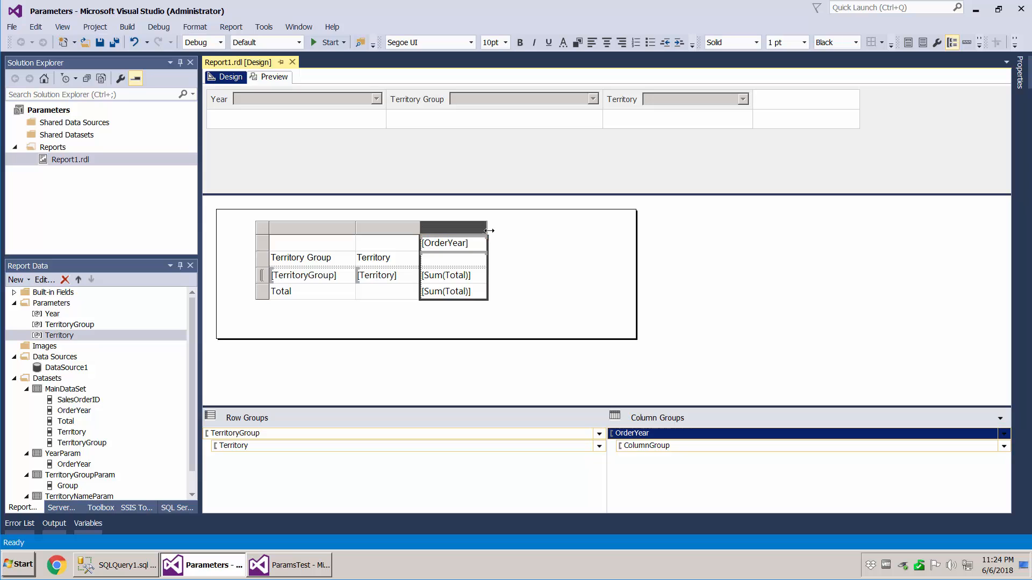
pyautogui.click(274, 76)
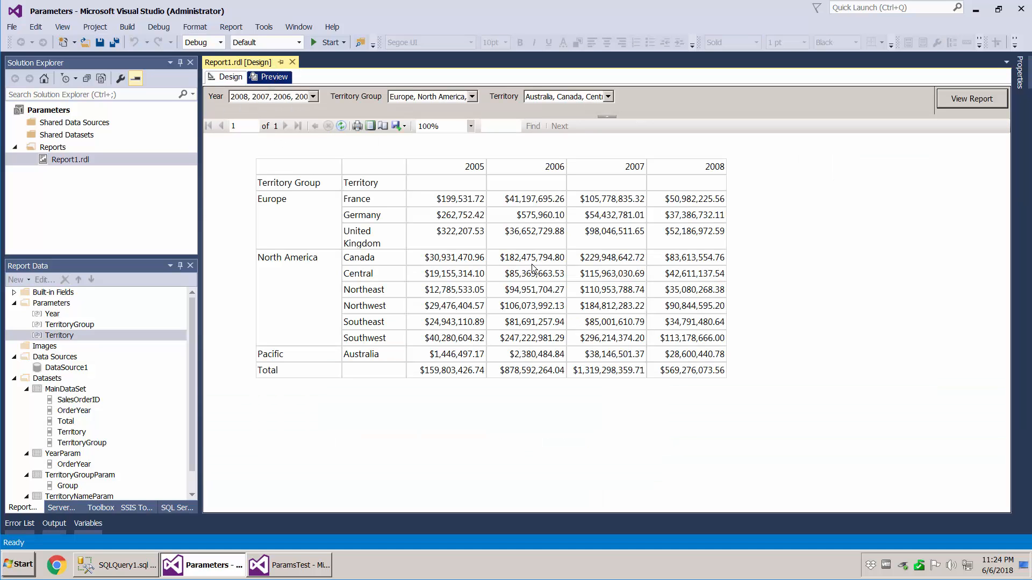
pyautogui.click(104, 44)
# Test the Year parameter by running the report for 2007 and 2006 only, and again for all years.
pyautogui.click(314, 97)
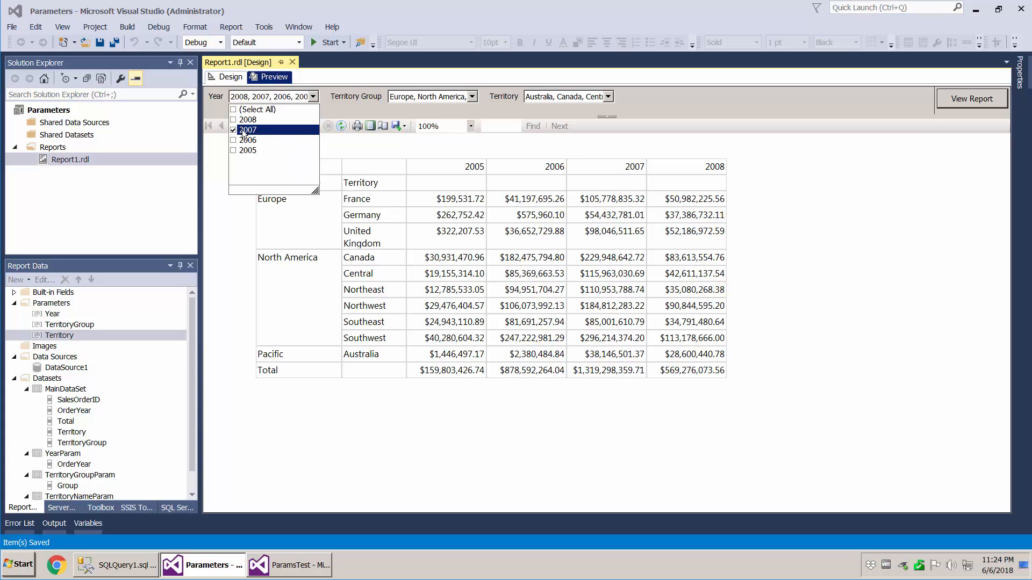
pyautogui.click(961, 106)
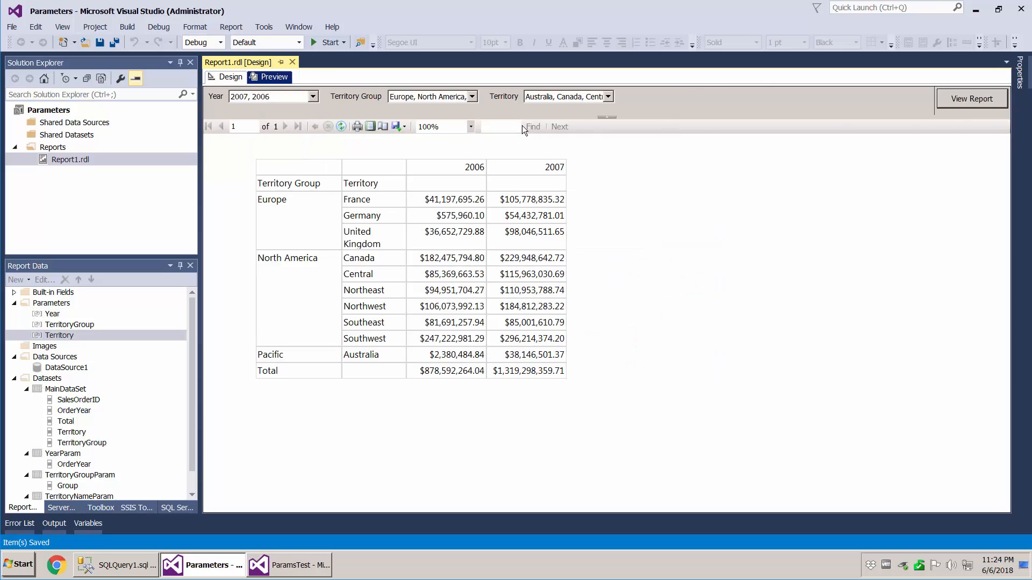
pyautogui.click(315, 96)
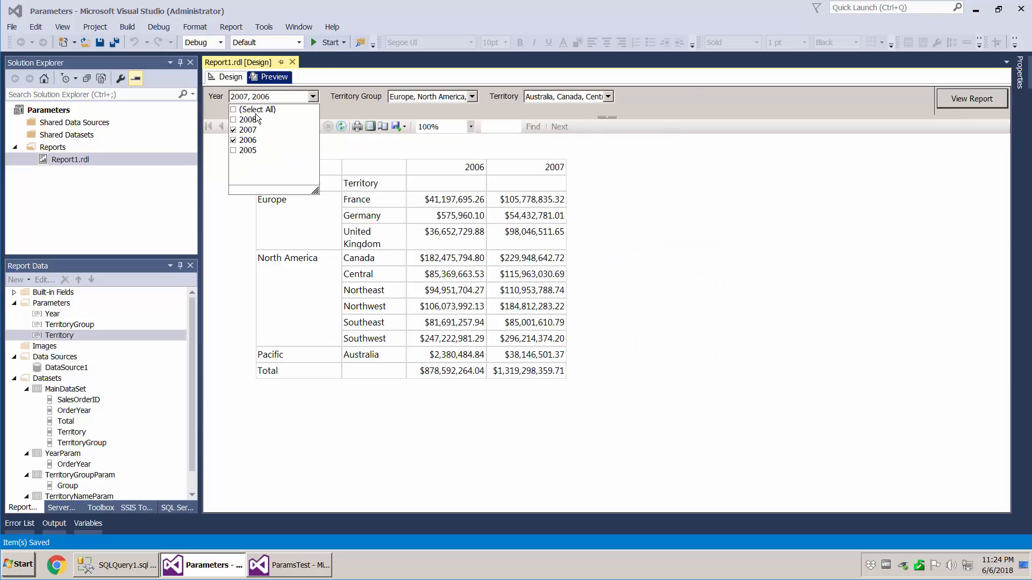
pyautogui.click(257, 109)
pyautogui.click(456, 183)
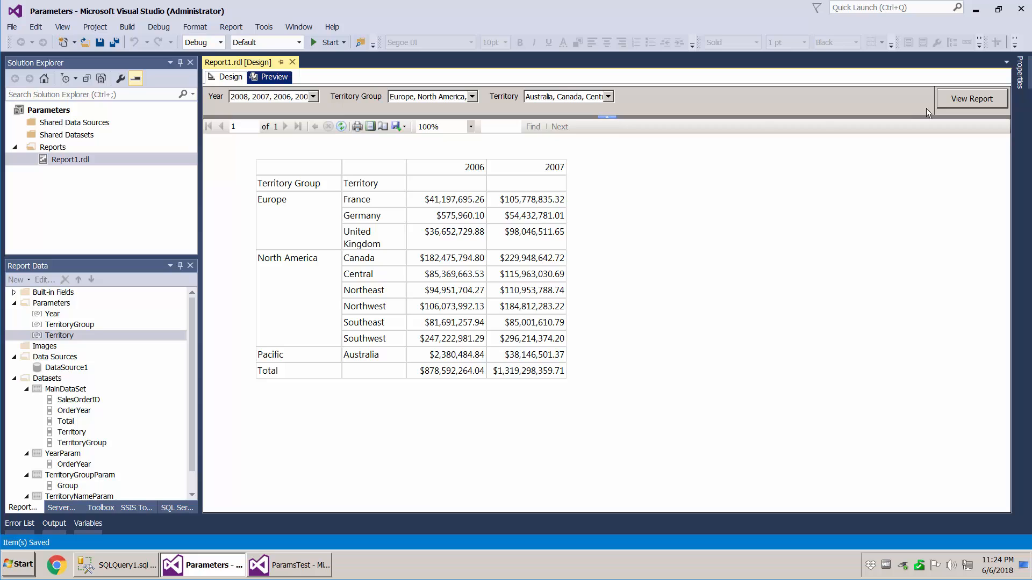
pyautogui.click(949, 99)
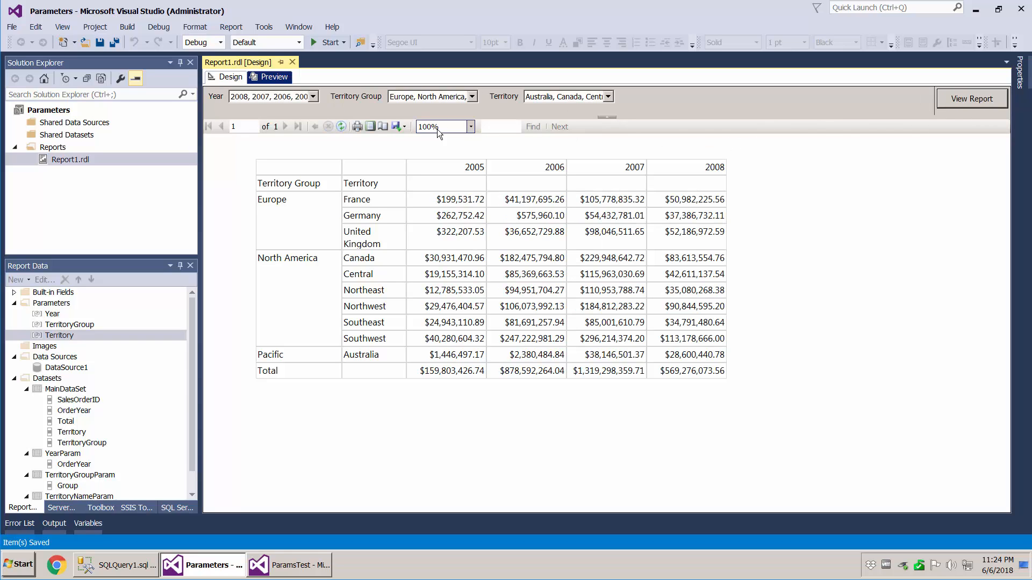
# Run the report for the North America territory group only and inspect the choices offered by the Territory parameter.
pyautogui.click(473, 98)
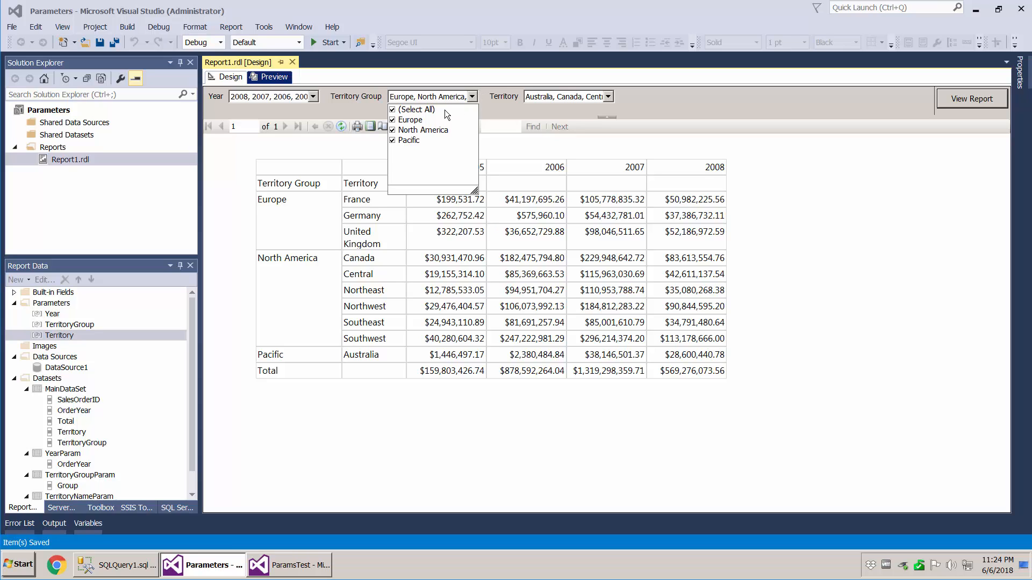
pyautogui.click(426, 111)
pyautogui.click(419, 132)
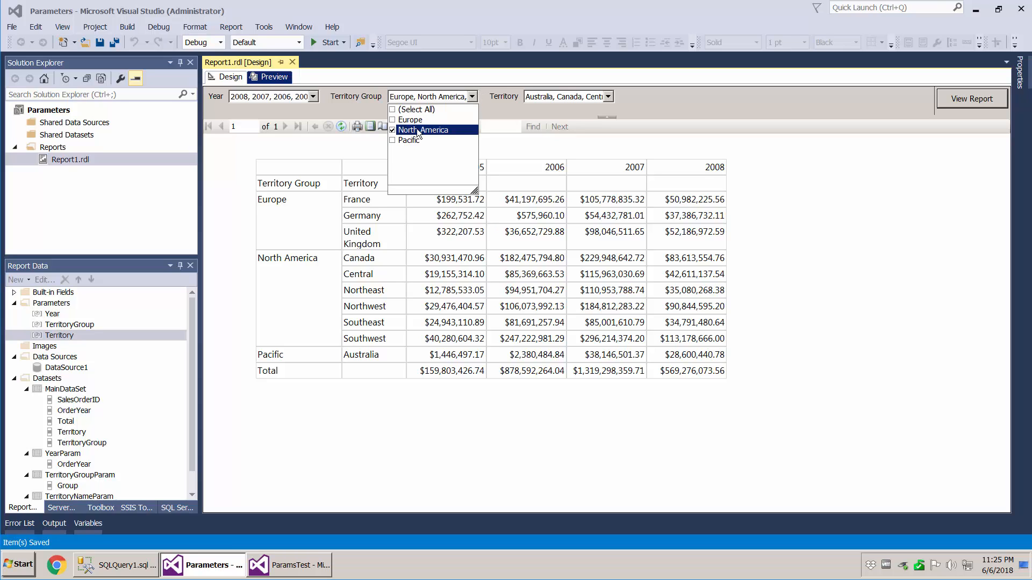
pyautogui.click(946, 91)
pyautogui.click(609, 100)
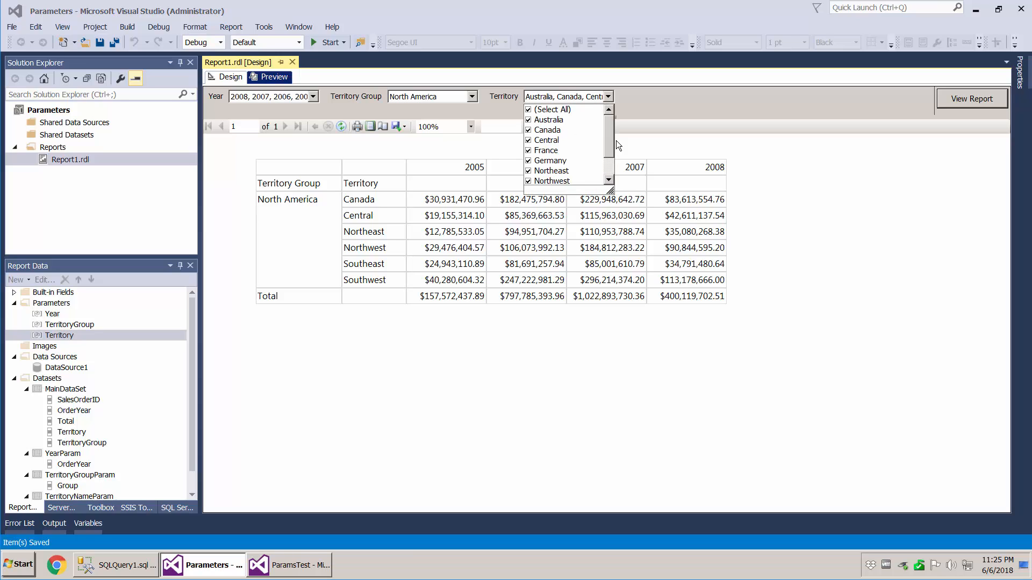
pyautogui.scroll(-1, 610, 162)
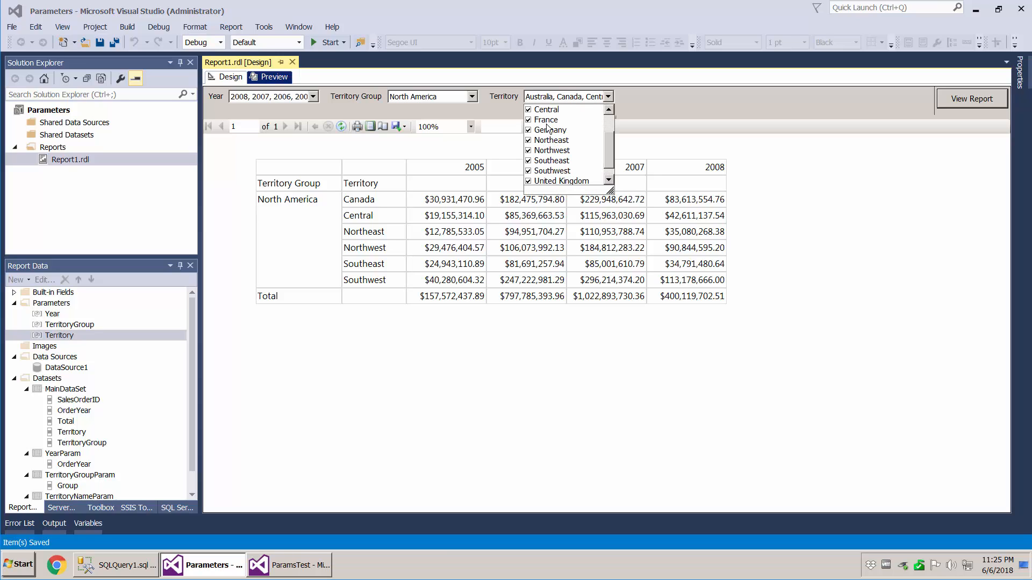
pyautogui.click(799, 160)
pyautogui.click(607, 98)
# Add Europe and Pacific to the Territory Group selection so that all groups are chosen.
pyautogui.click(472, 97)
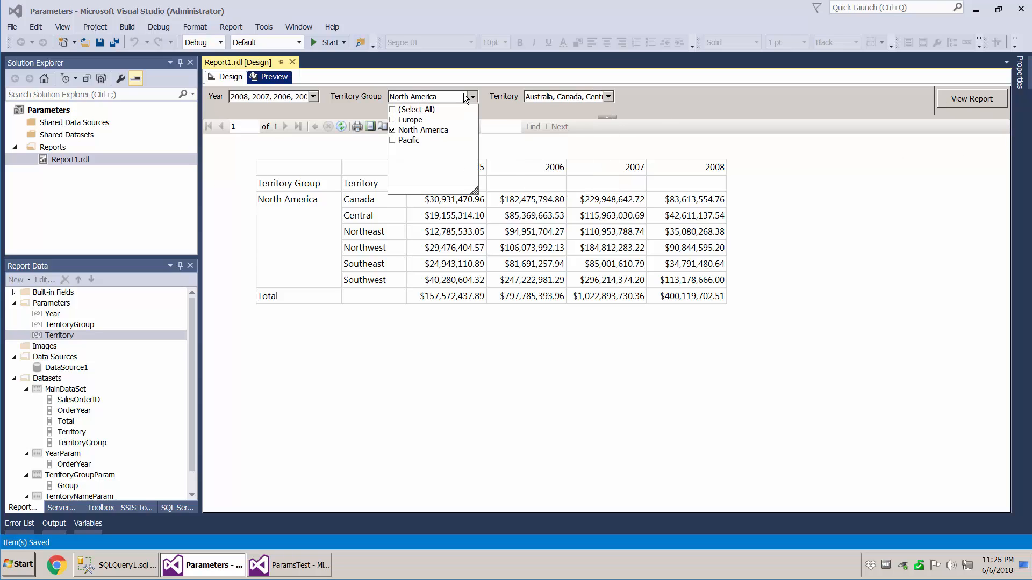
pyautogui.click(413, 120)
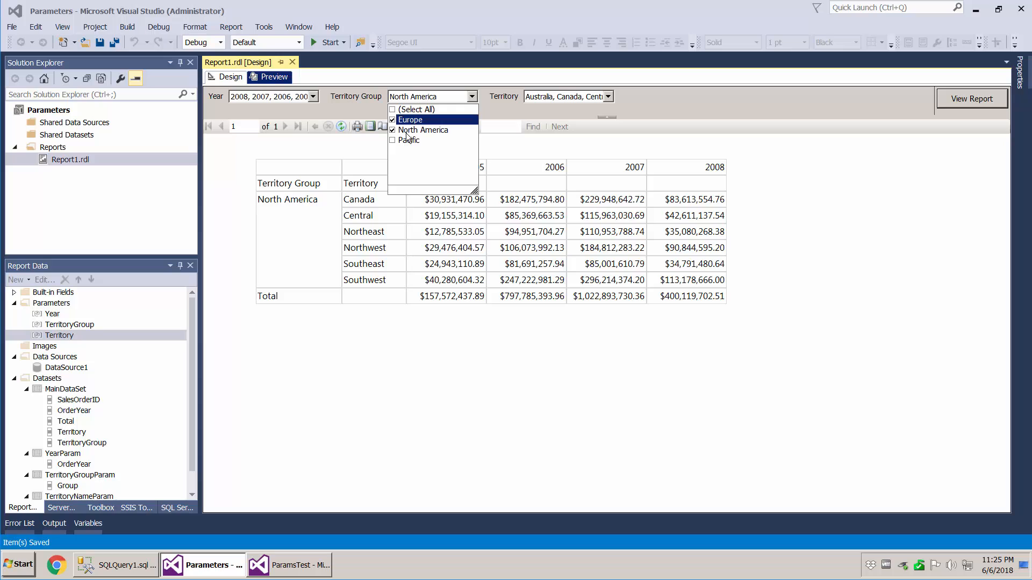
pyautogui.click(409, 141)
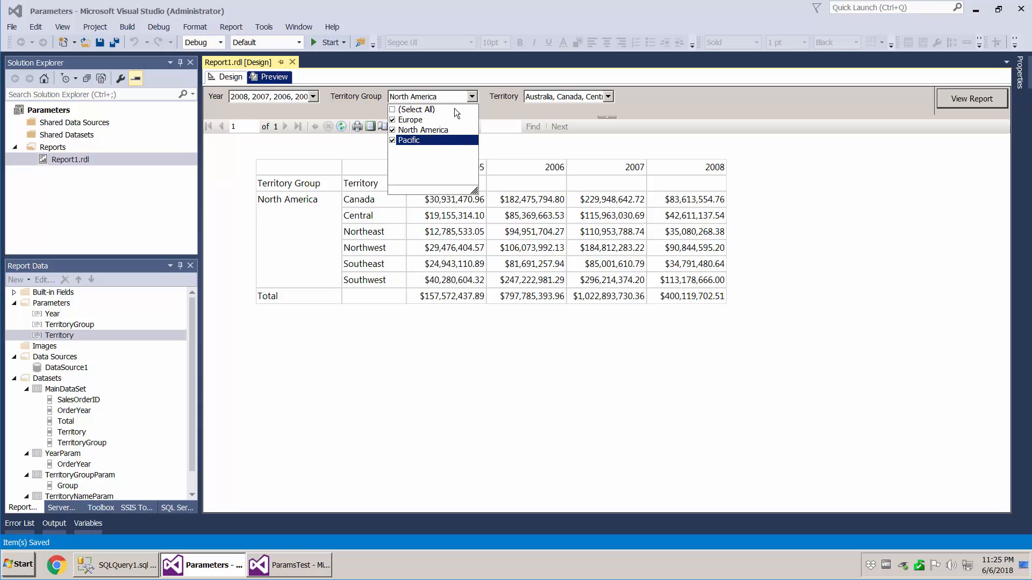
pyautogui.click(584, 98)
pyautogui.click(430, 99)
pyautogui.click(403, 111)
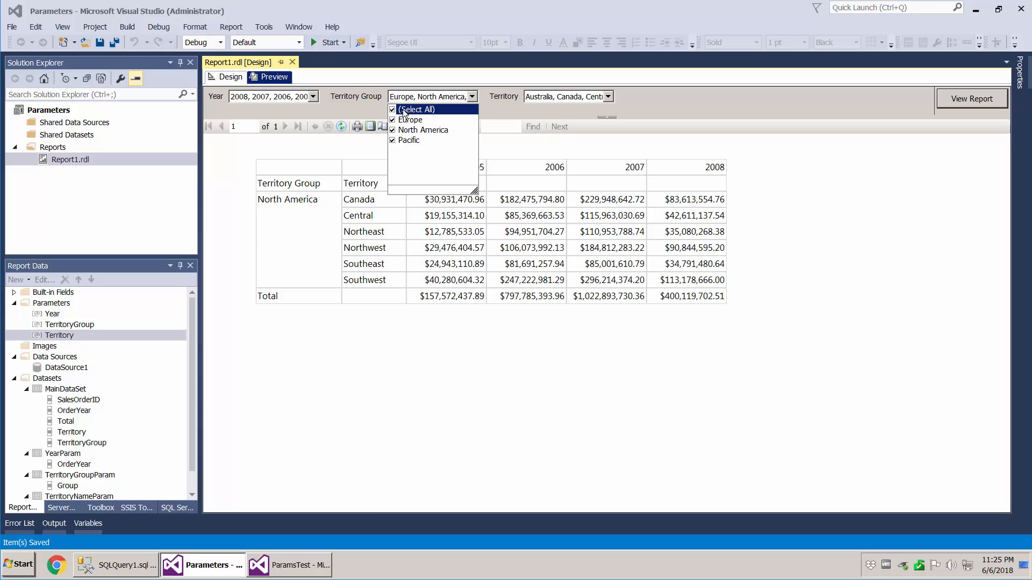
# Limit the Territory Group parameter to Pacific and check which territories the Territory parameter offers.
pyautogui.click(471, 93)
pyautogui.click(461, 101)
pyautogui.click(419, 111)
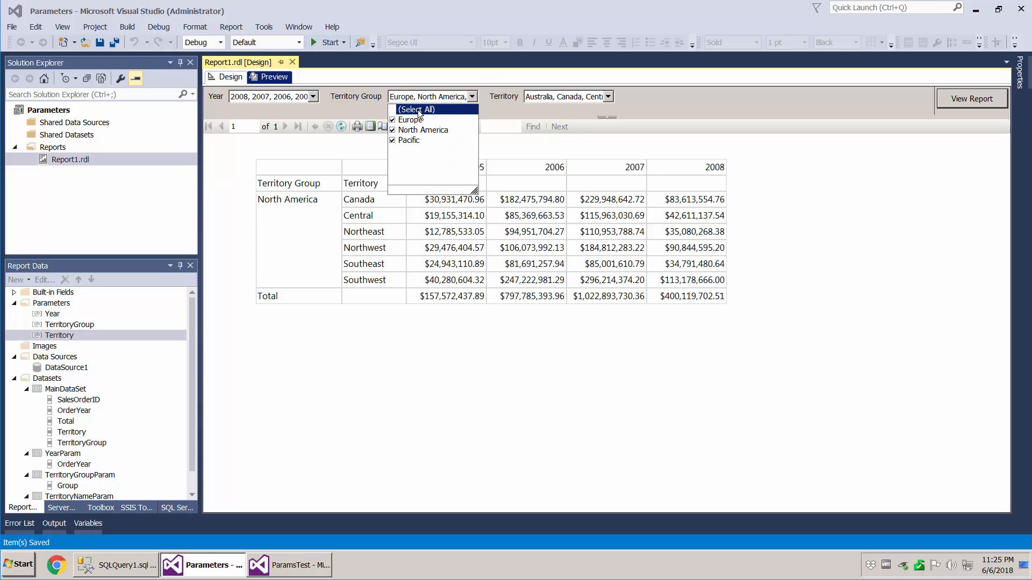
pyautogui.click(411, 141)
pyautogui.click(573, 100)
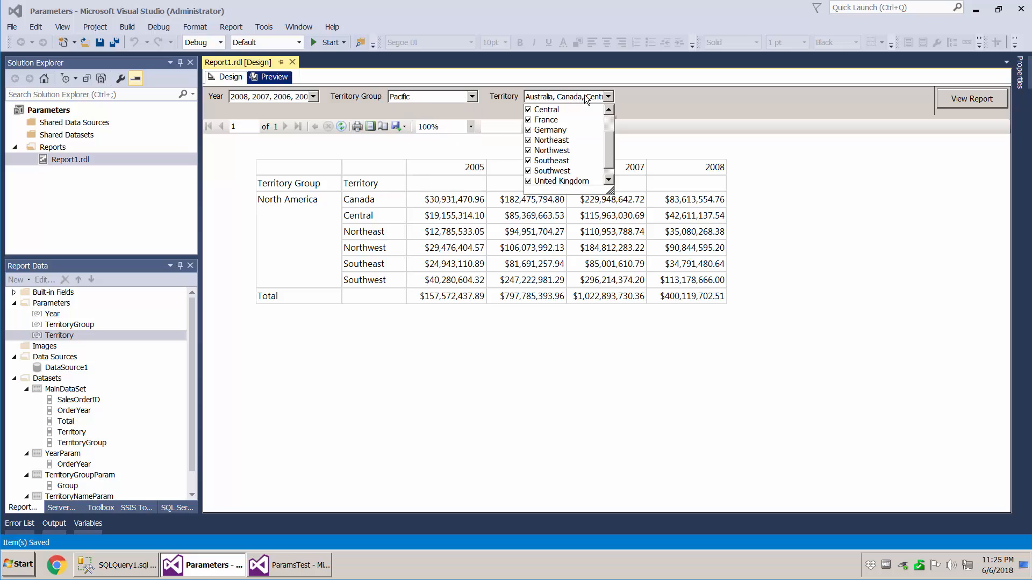
pyautogui.click(594, 101)
pyautogui.click(597, 97)
pyautogui.moveTo(608, 131)
pyautogui.mouseDown()
pyautogui.moveTo(608, 162)
pyautogui.moveTo(606, 117)
pyautogui.mouseUp()
pyautogui.click(805, 116)
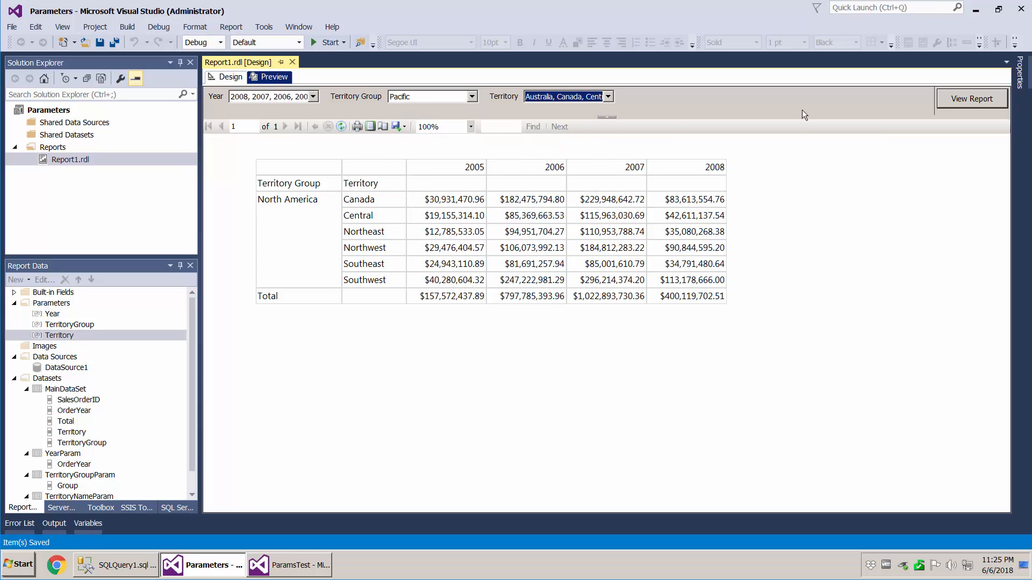
# Reselect all values of the Territory Group parameter.
pyautogui.click(404, 99)
pyautogui.click(424, 110)
pyautogui.click(697, 104)
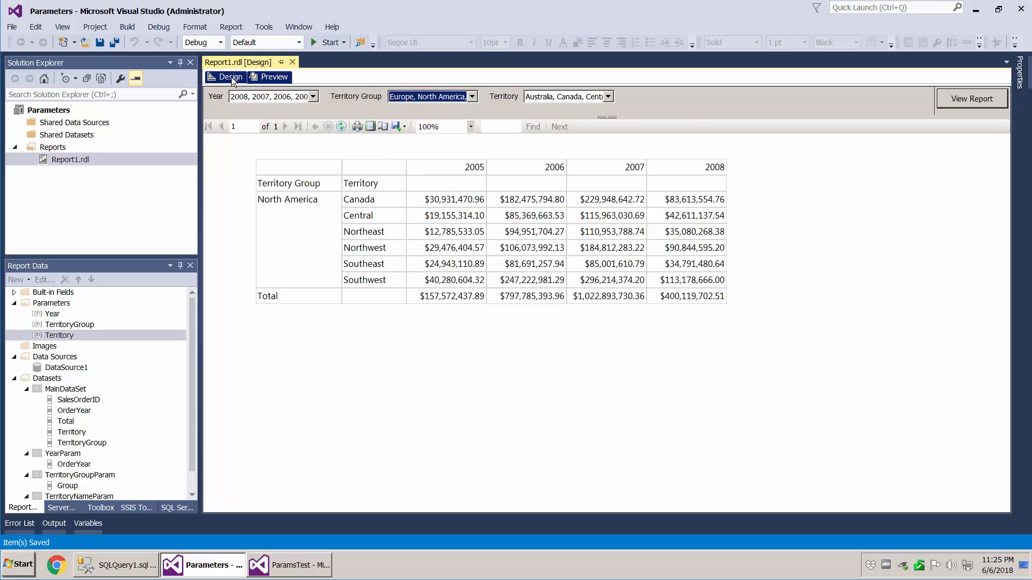
pyautogui.click(230, 77)
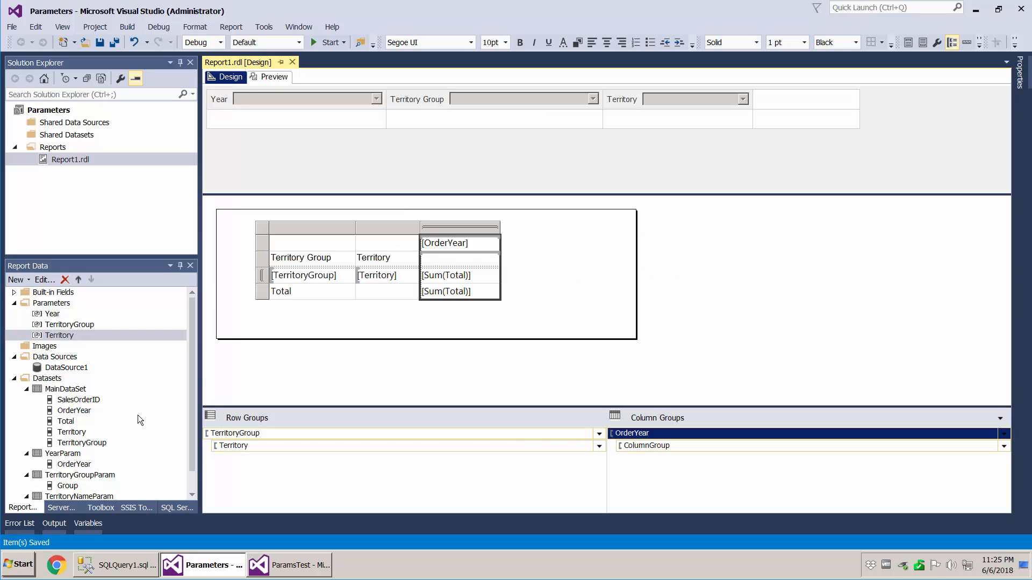
pyautogui.scroll(-1, 141, 405)
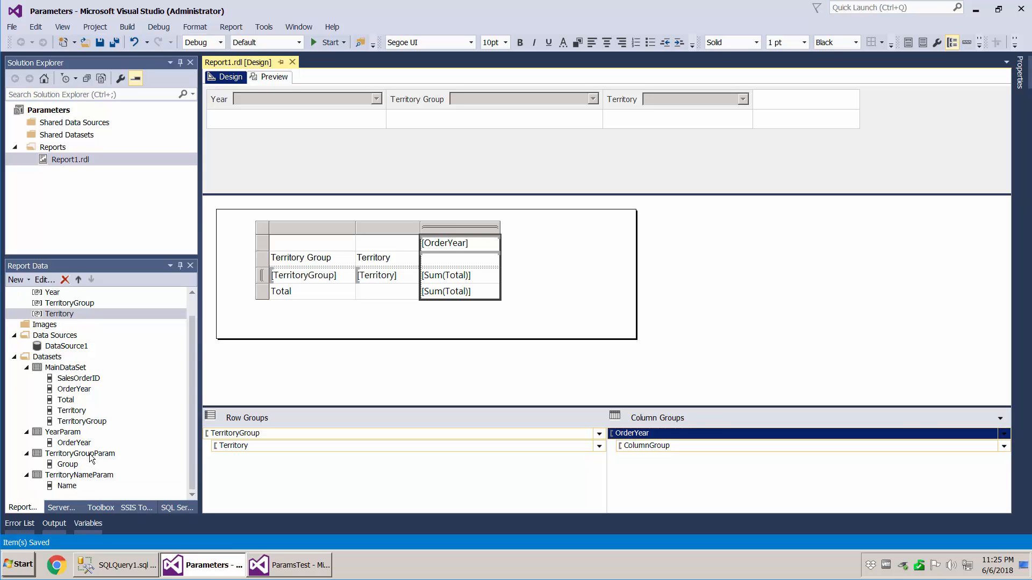
pyautogui.click(112, 455)
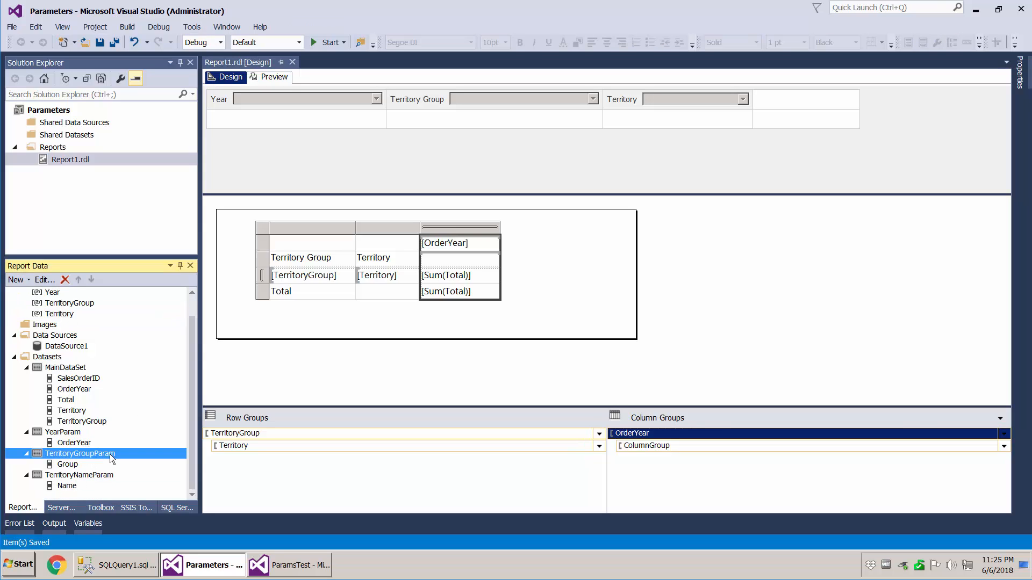
pyautogui.click(99, 477)
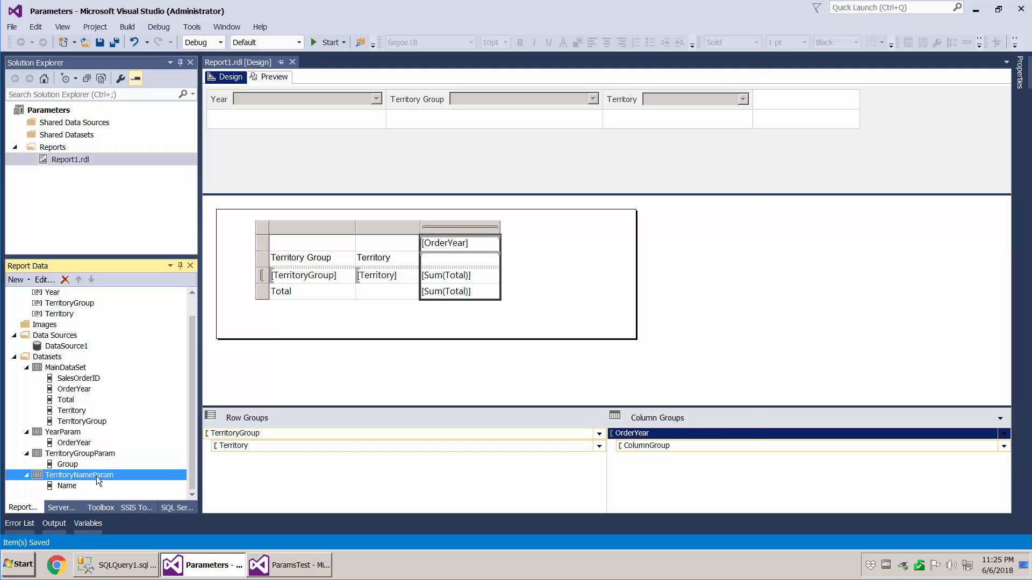
pyautogui.doubleClick(97, 476)
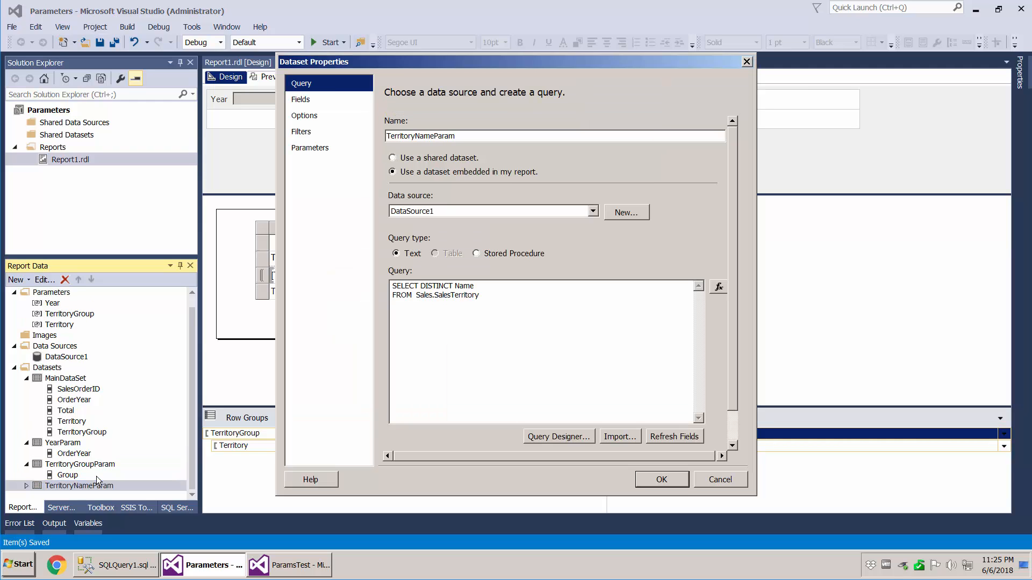
pyautogui.click(559, 436)
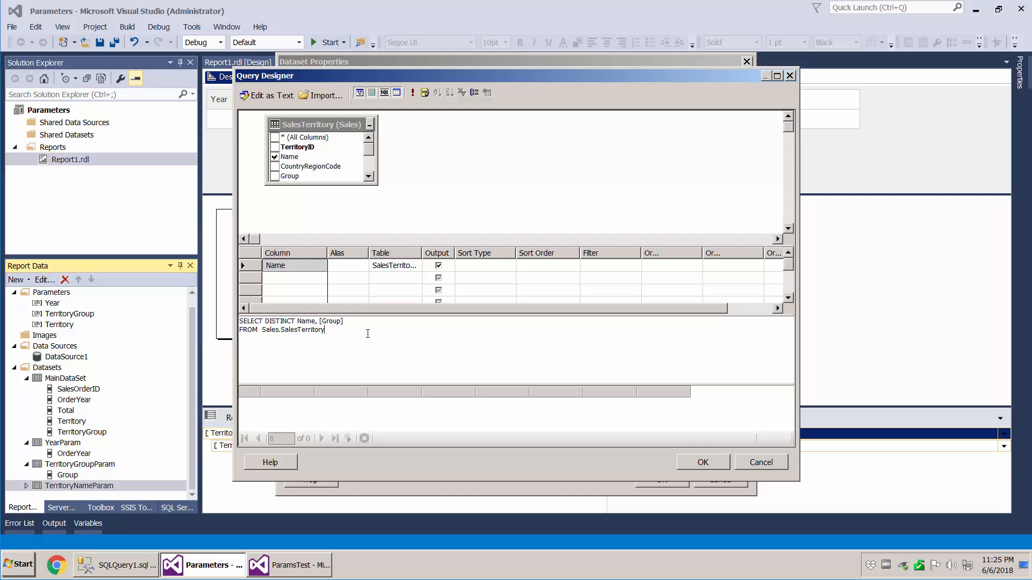
pyautogui.write('WHERE [Group] IN (@TerritoryGroup')
pyautogui.click(700, 464)
pyautogui.click(661, 479)
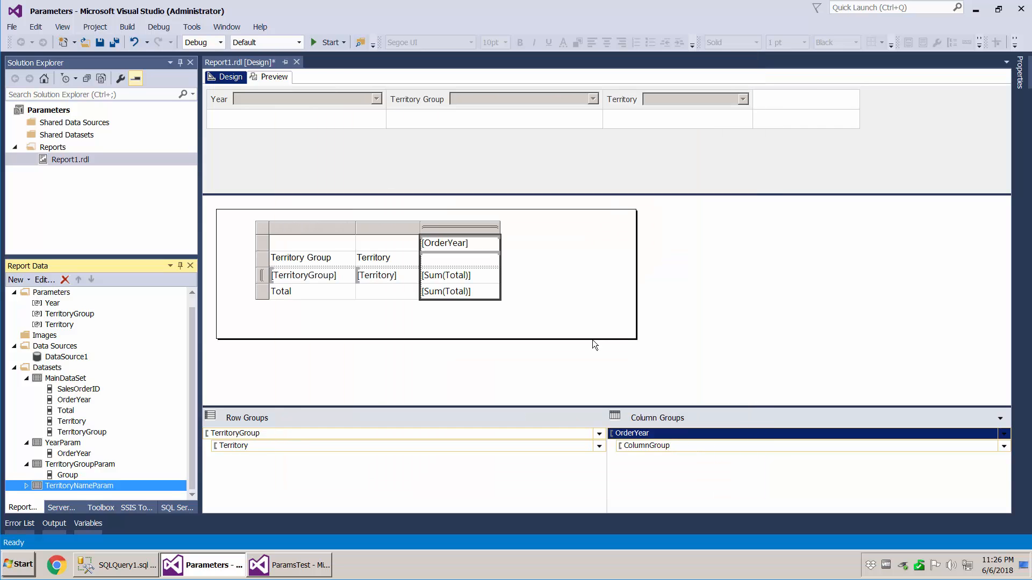
# Preview the report with the Territory Group parameter limited to Europe, checking which territories the Territory parameter offers.
pyautogui.click(265, 76)
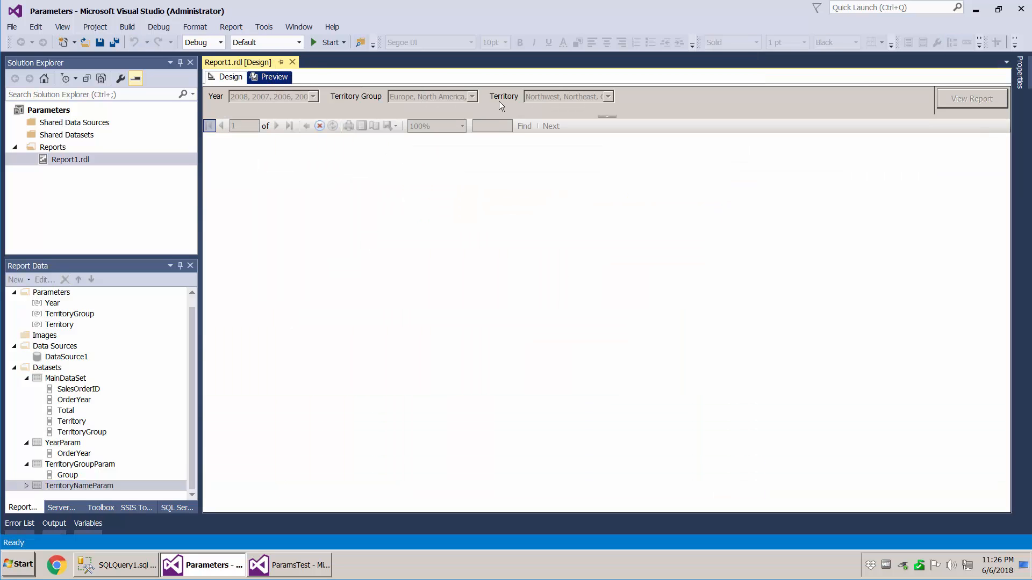
pyautogui.click(473, 98)
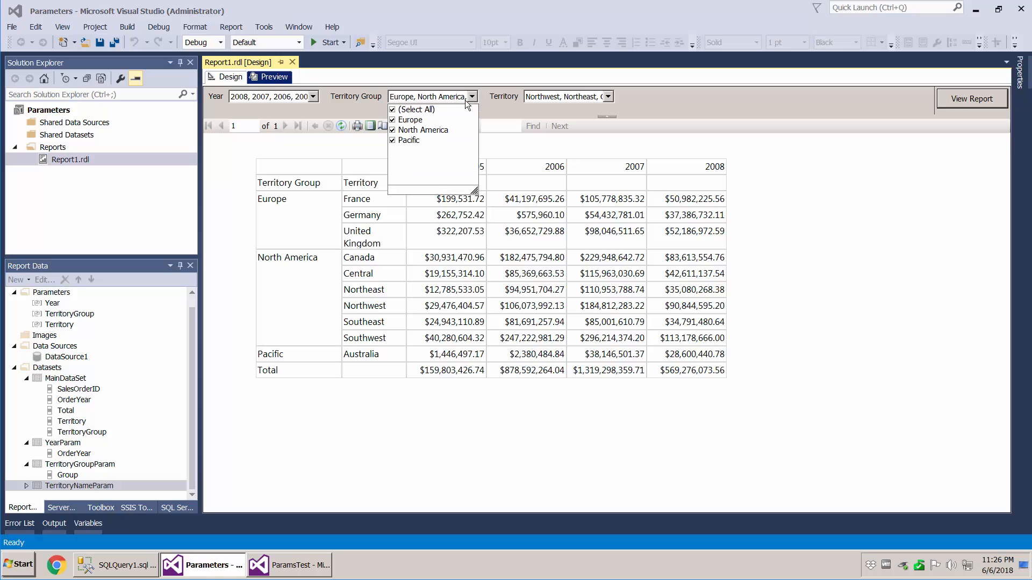
pyautogui.click(418, 110)
pyautogui.click(408, 120)
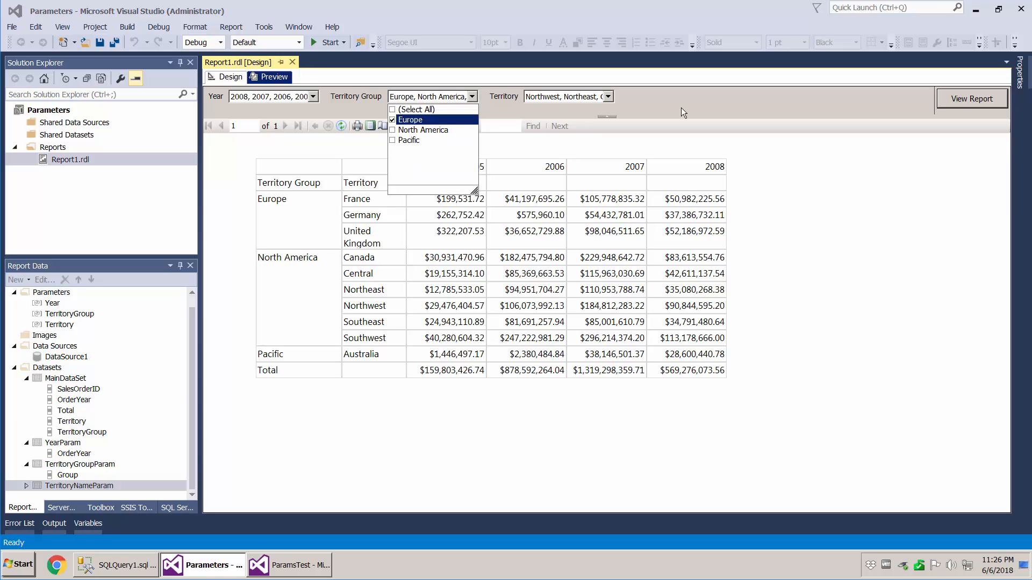
pyautogui.click(592, 104)
pyautogui.click(609, 97)
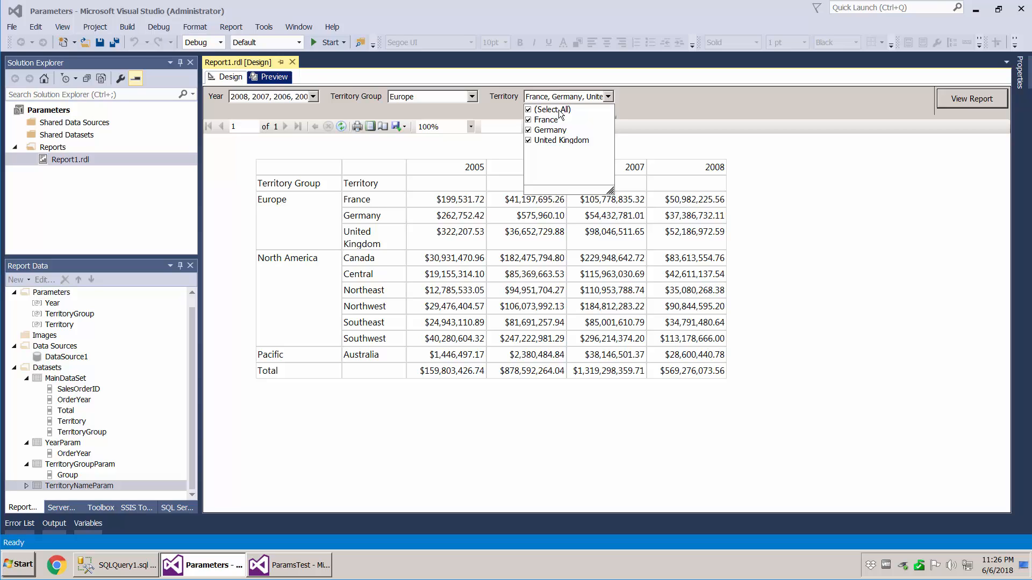
pyautogui.click(643, 106)
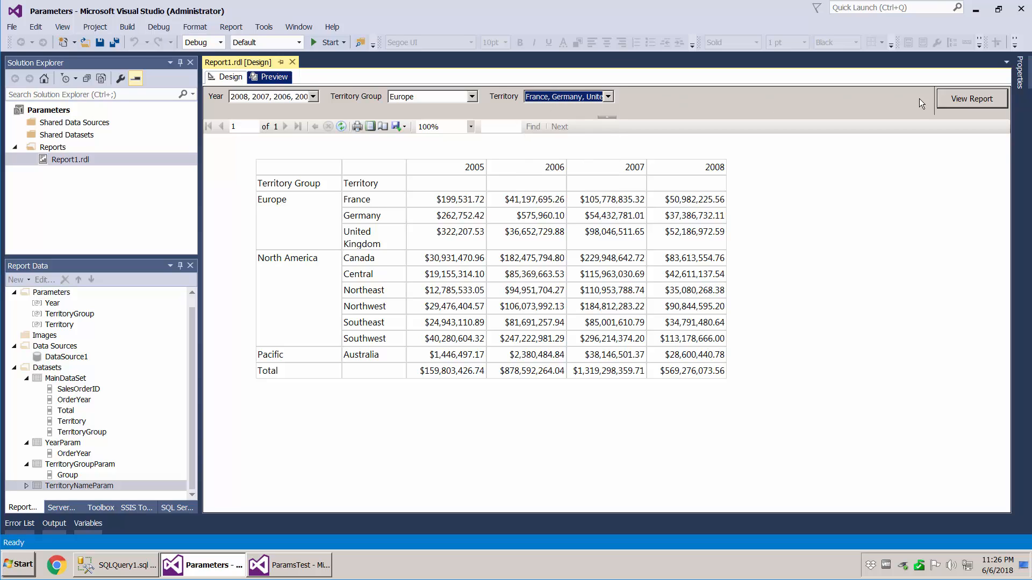
pyautogui.click(953, 97)
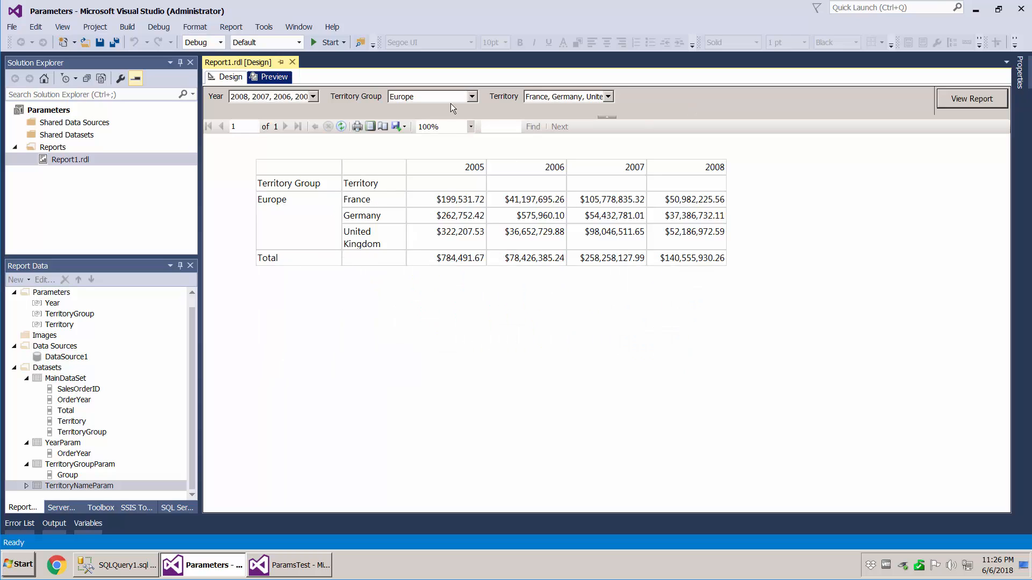
# Limit the Territory Group parameter to North America, check the territories offered, and reload the preview with its default parameters.
pyautogui.click(472, 97)
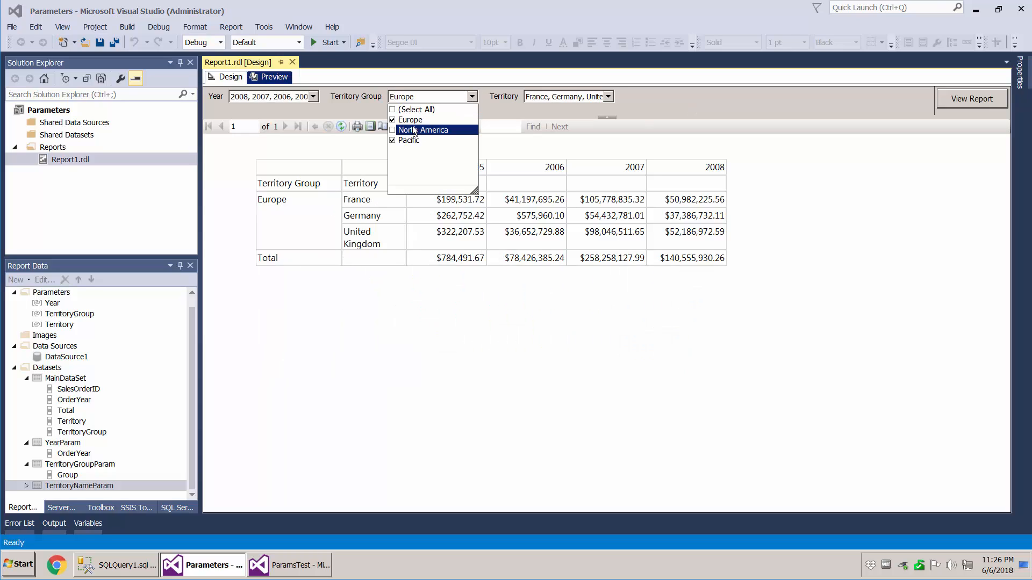
pyautogui.click(412, 111)
pyautogui.click(409, 131)
pyautogui.click(869, 96)
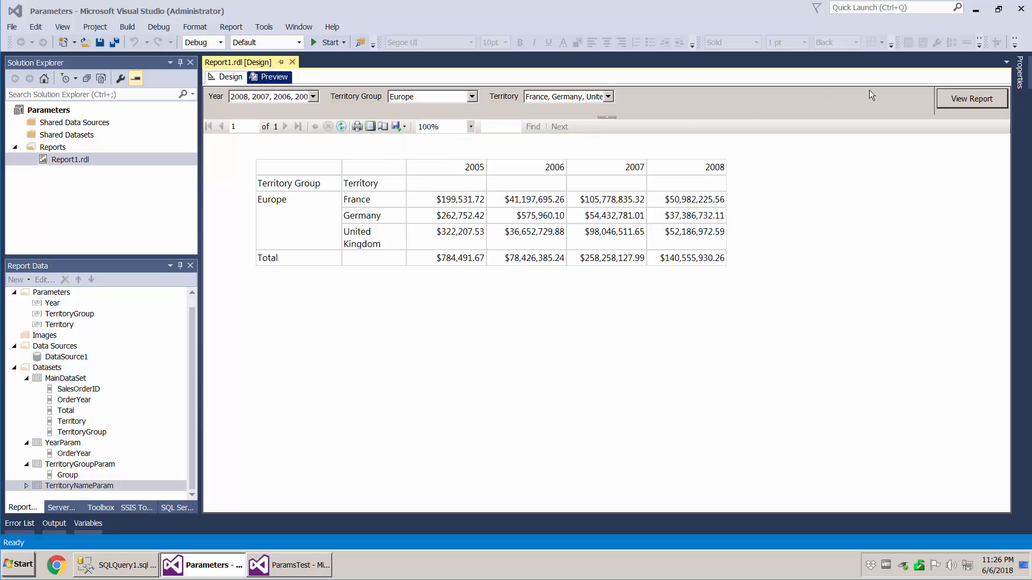
pyautogui.click(608, 96)
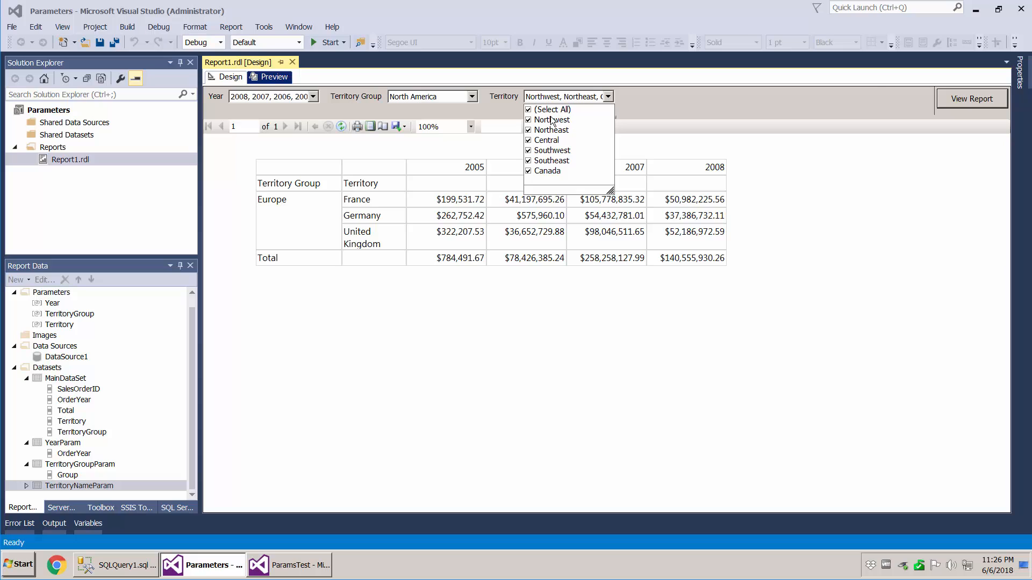
pyautogui.click(870, 95)
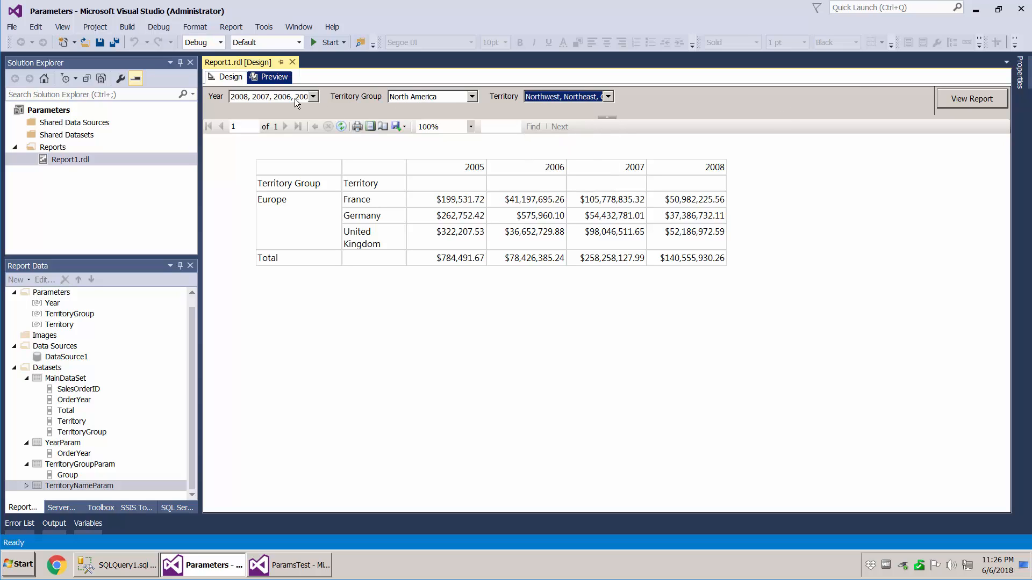
pyautogui.click(231, 79)
pyautogui.click(267, 76)
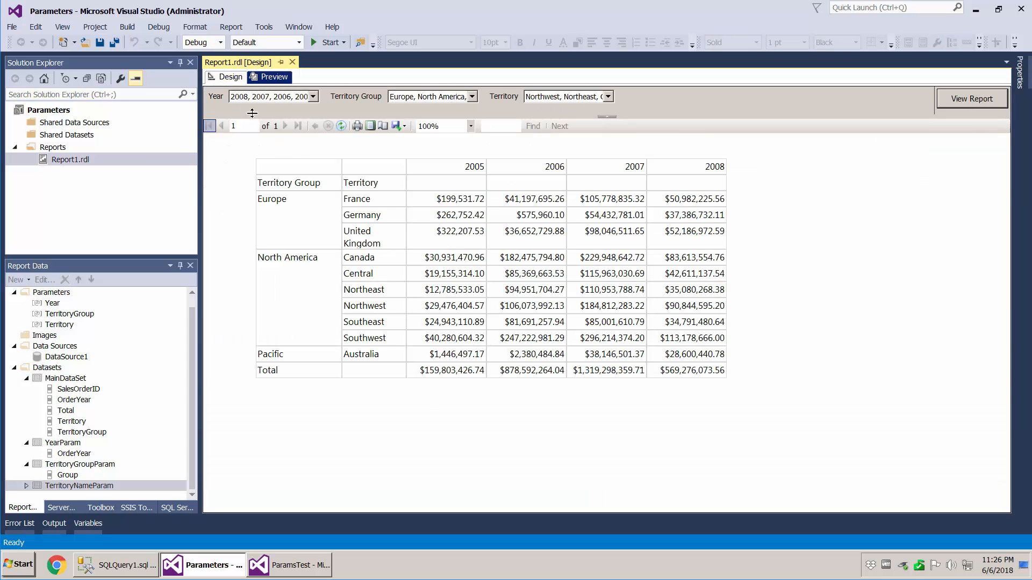
# Set the Territory row group to be hidden when the report initially runs, with its display toggled by the TerritoryGroup item.
pyautogui.click(225, 79)
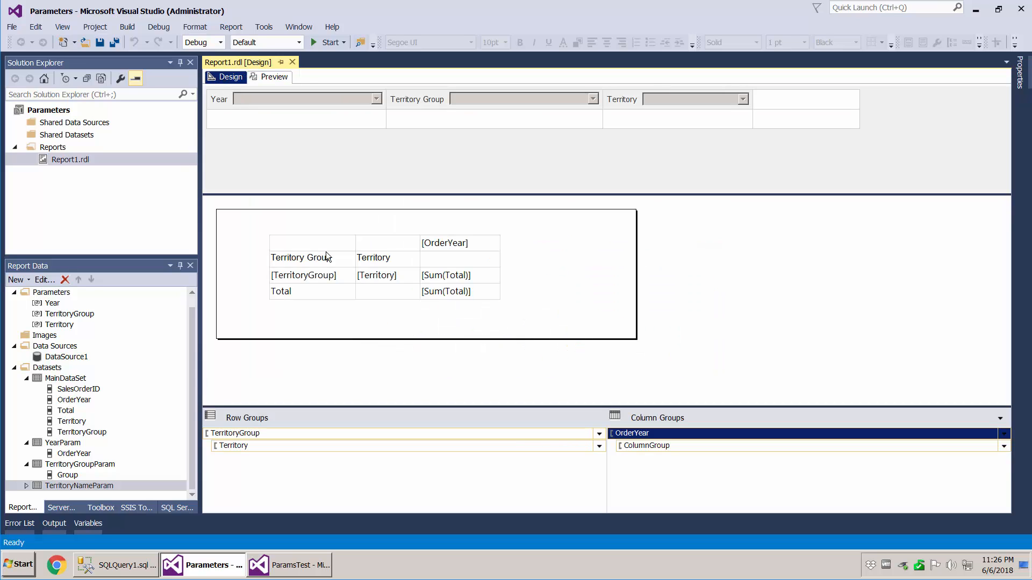
pyautogui.click(277, 444)
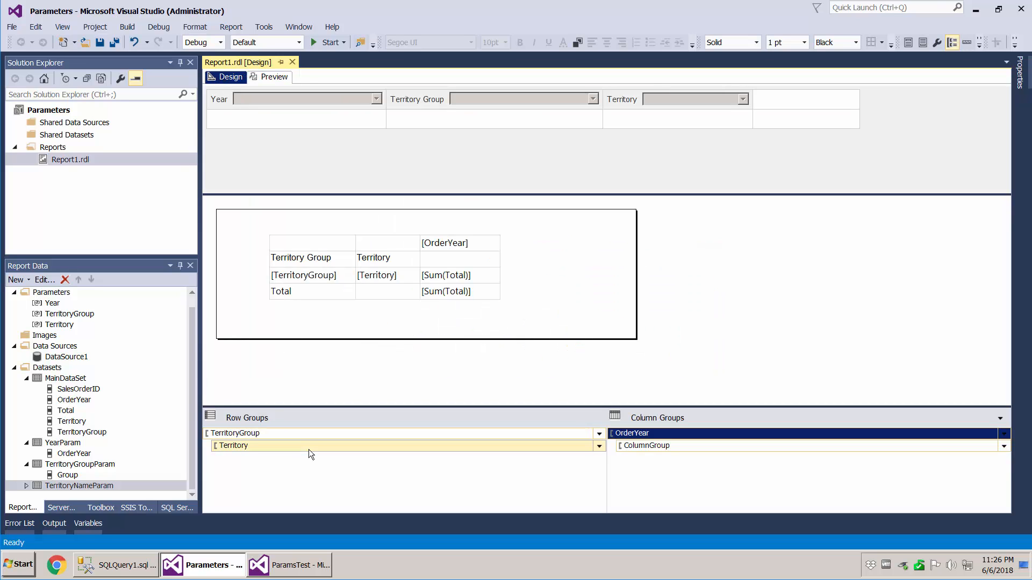
pyautogui.rightClick(309, 449)
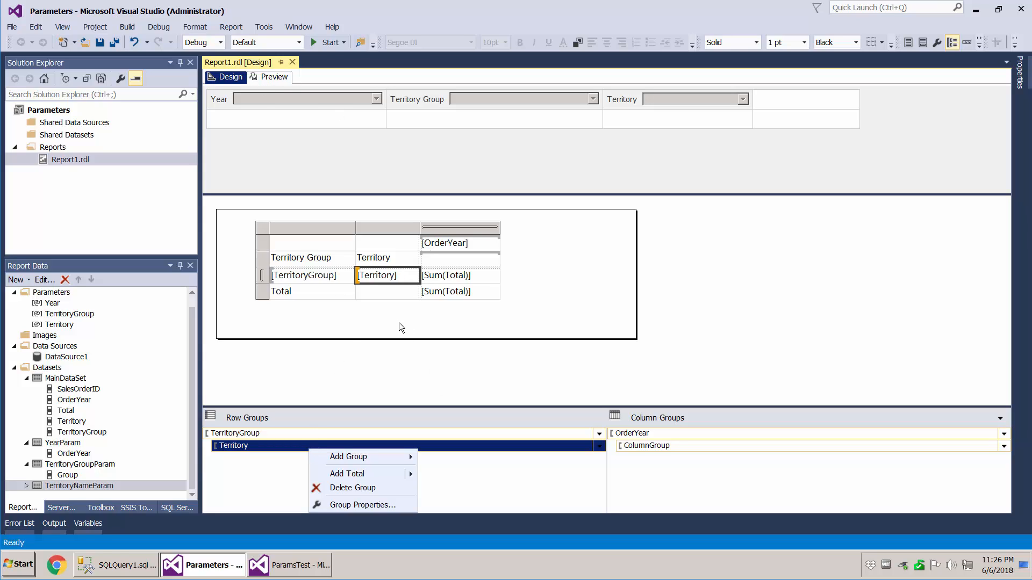
pyautogui.click(379, 361)
pyautogui.rightClick(280, 445)
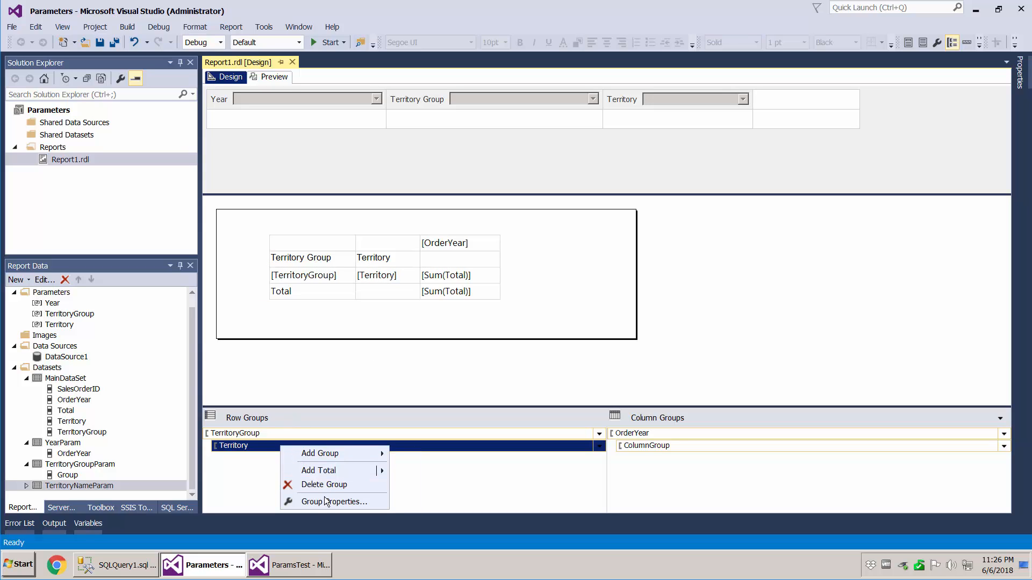
pyautogui.click(328, 501)
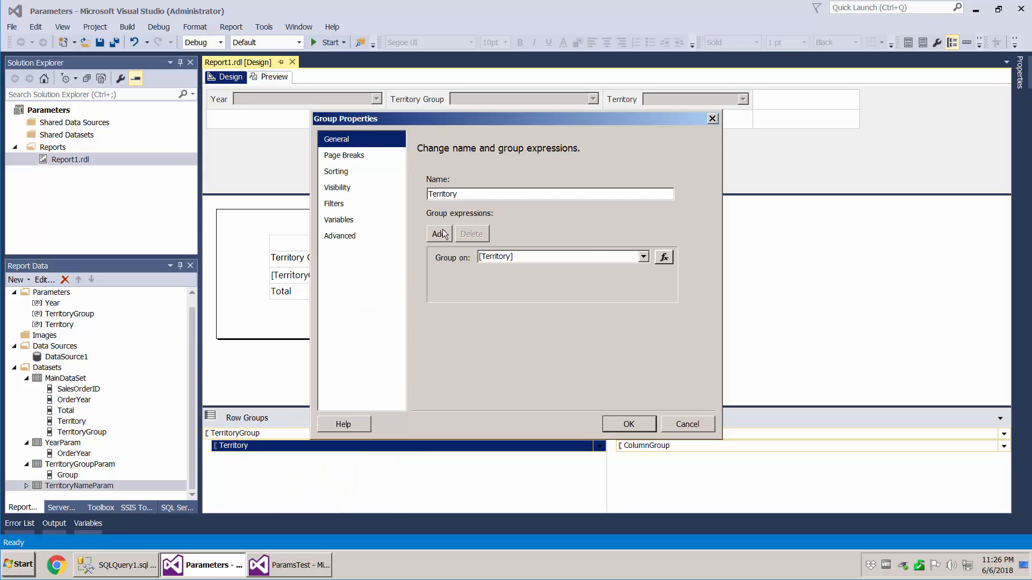
pyautogui.click(351, 190)
pyautogui.click(528, 273)
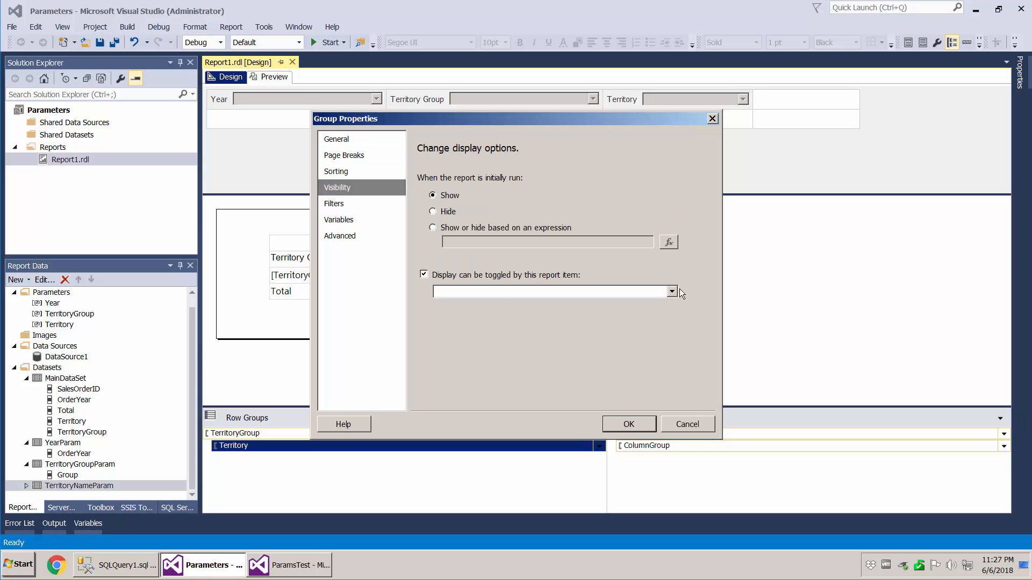
pyautogui.click(671, 291)
pyautogui.click(537, 324)
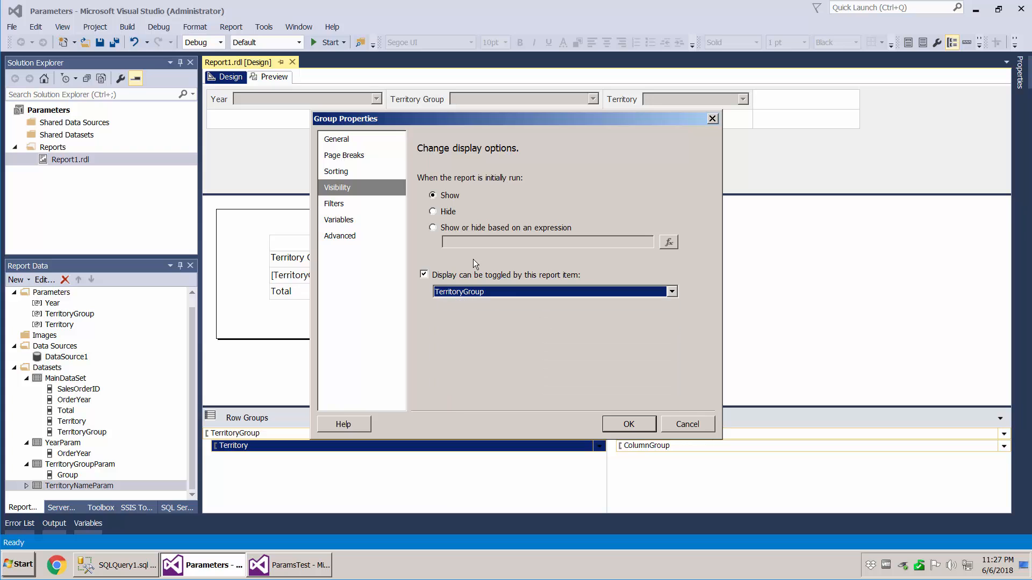
pyautogui.click(446, 212)
pyautogui.click(619, 425)
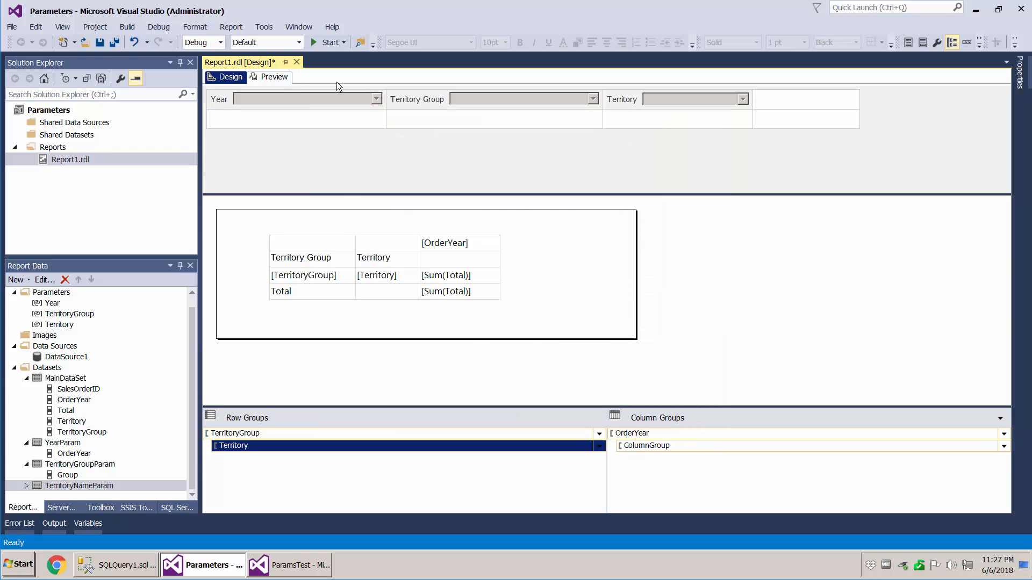
# Preview the report and expand and collapse the Europe, North America and Pacific groups in turn.
pyautogui.click(289, 78)
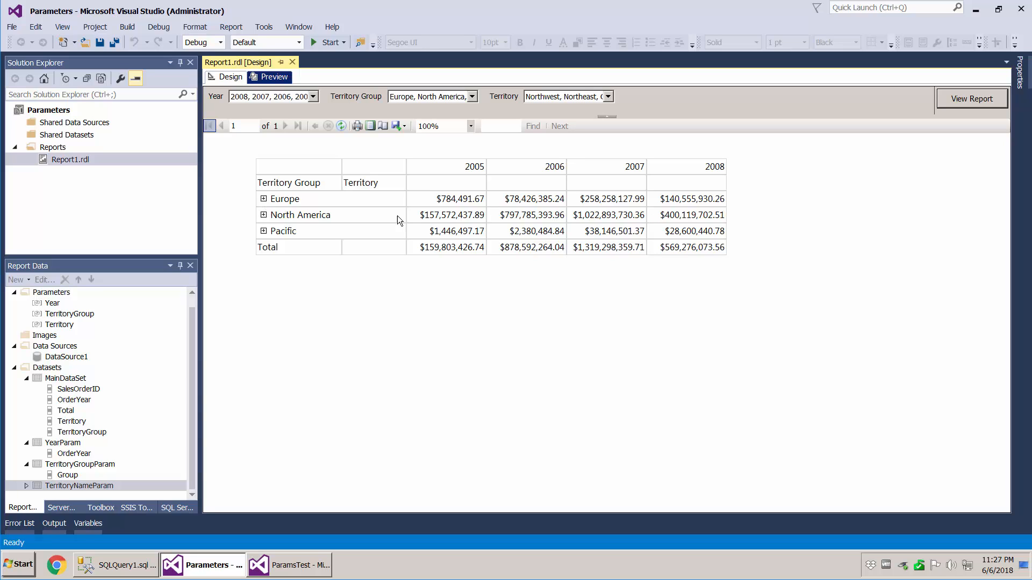
pyautogui.click(264, 200)
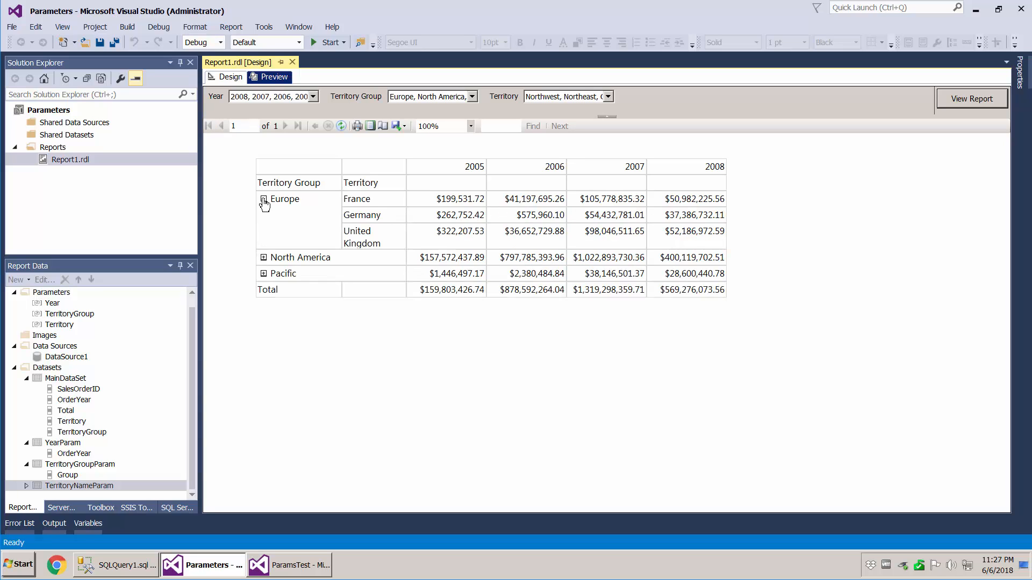
pyautogui.click(264, 199)
pyautogui.click(263, 216)
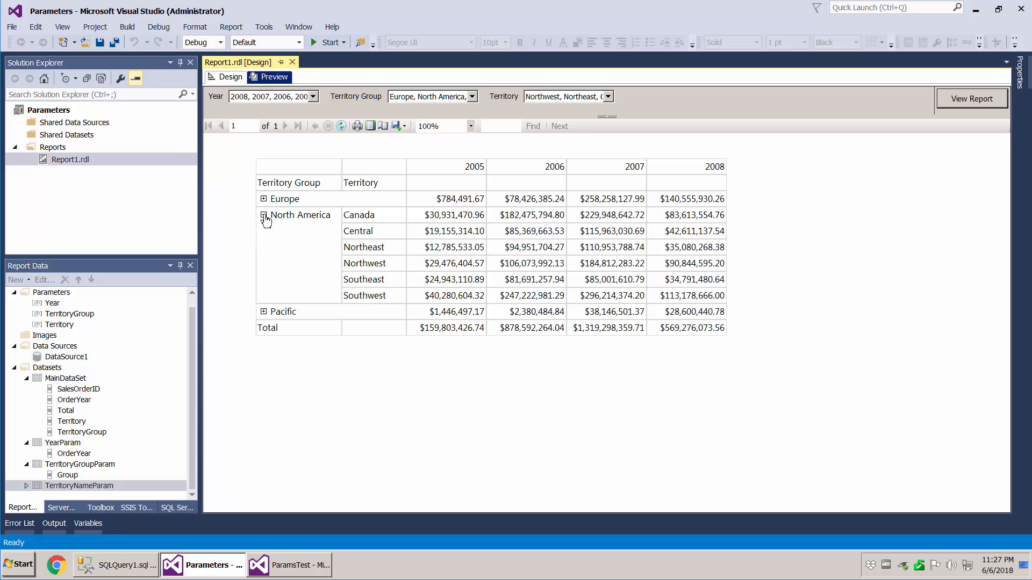
pyautogui.click(263, 216)
pyautogui.click(263, 232)
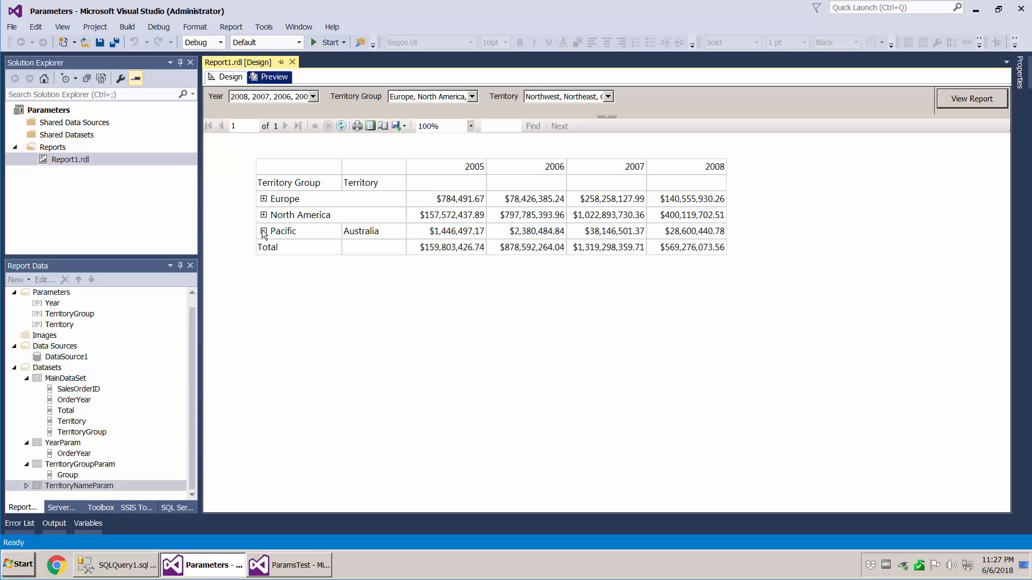
pyautogui.click(264, 232)
# Check the values selected in the Territory Group and Territory parameters, and reload the report preview.
pyautogui.click(471, 97)
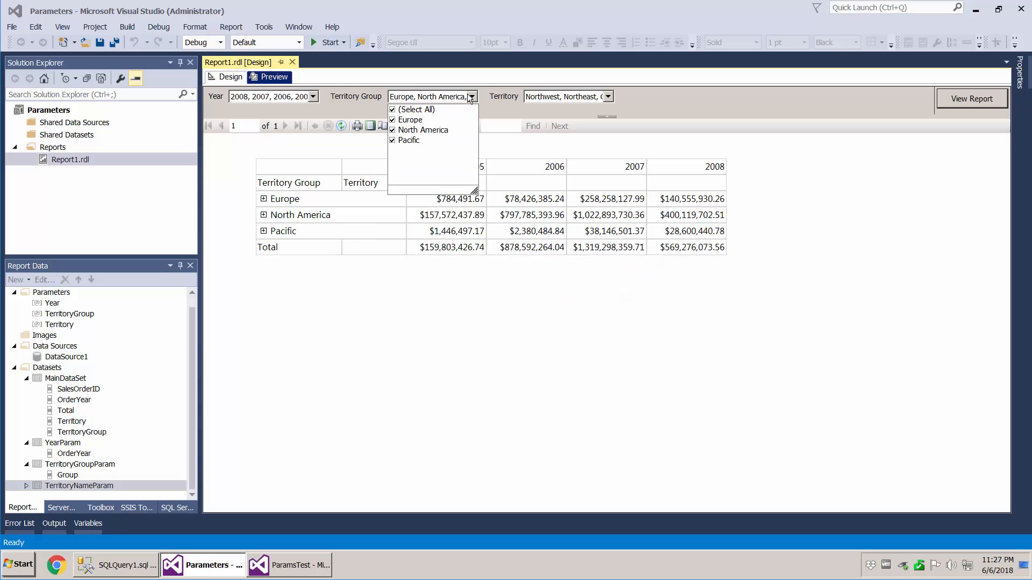
pyautogui.click(718, 111)
pyautogui.click(608, 97)
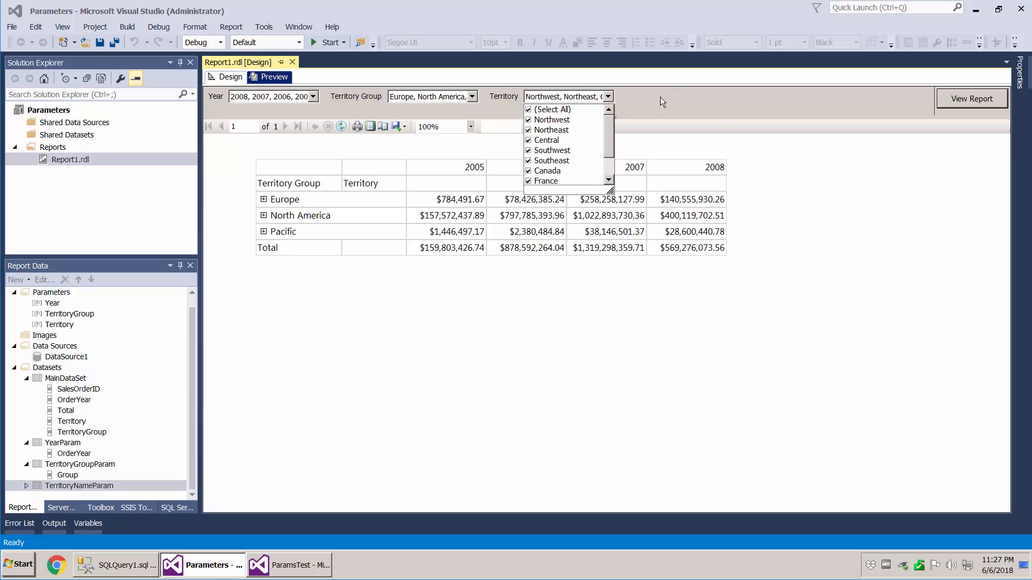
pyautogui.click(660, 96)
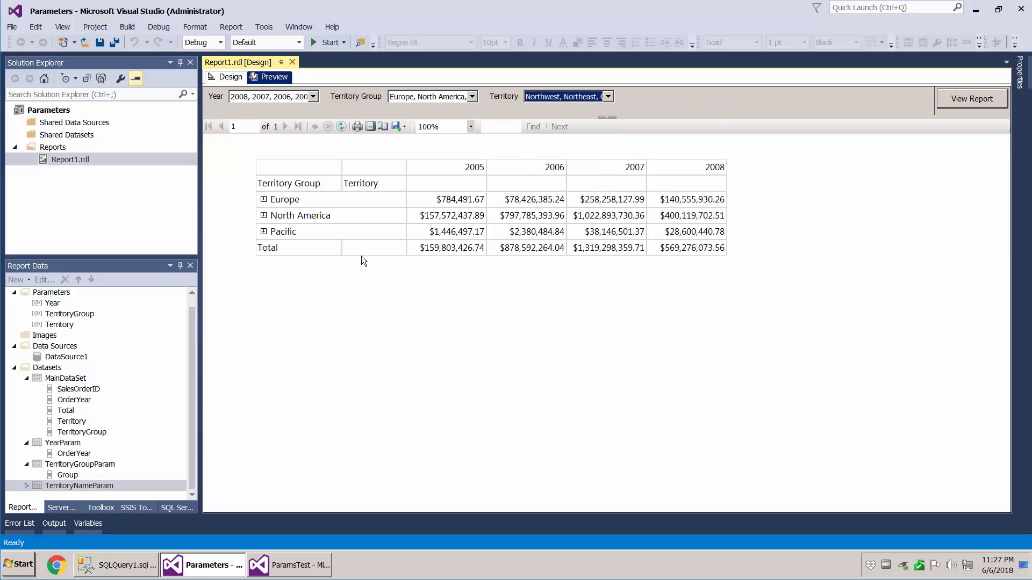
pyautogui.click(236, 80)
pyautogui.click(269, 78)
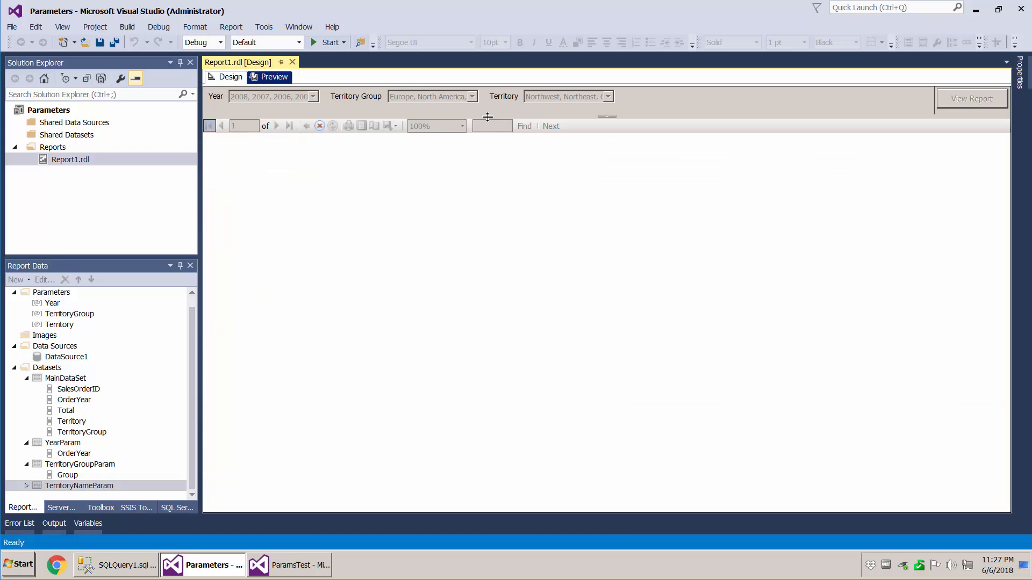